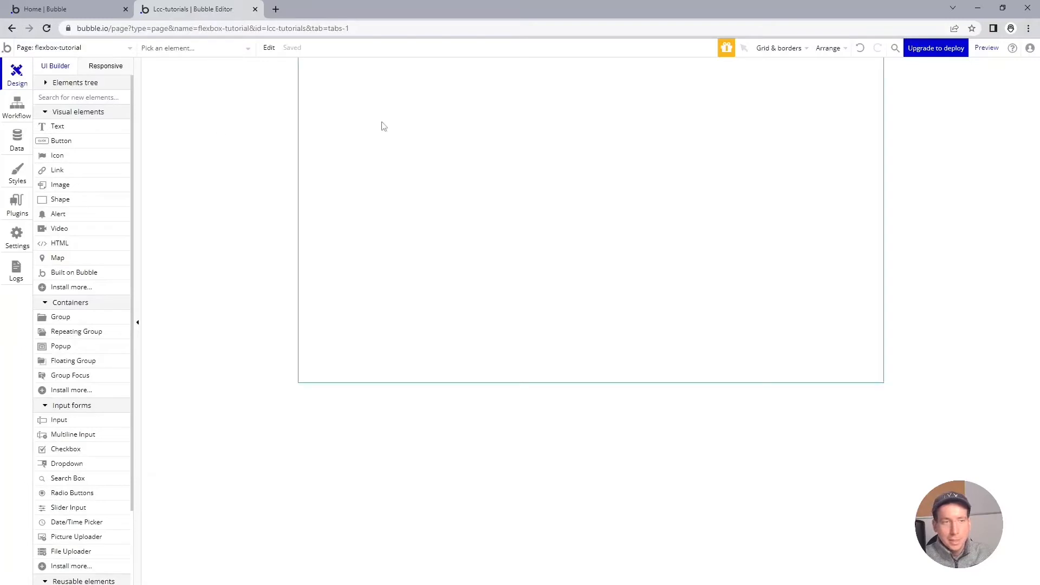
Step: Examine the flexbox-tutorial page's layout settings, including the container layout options and page width, keeping the Fixed layout
click(439, 118)
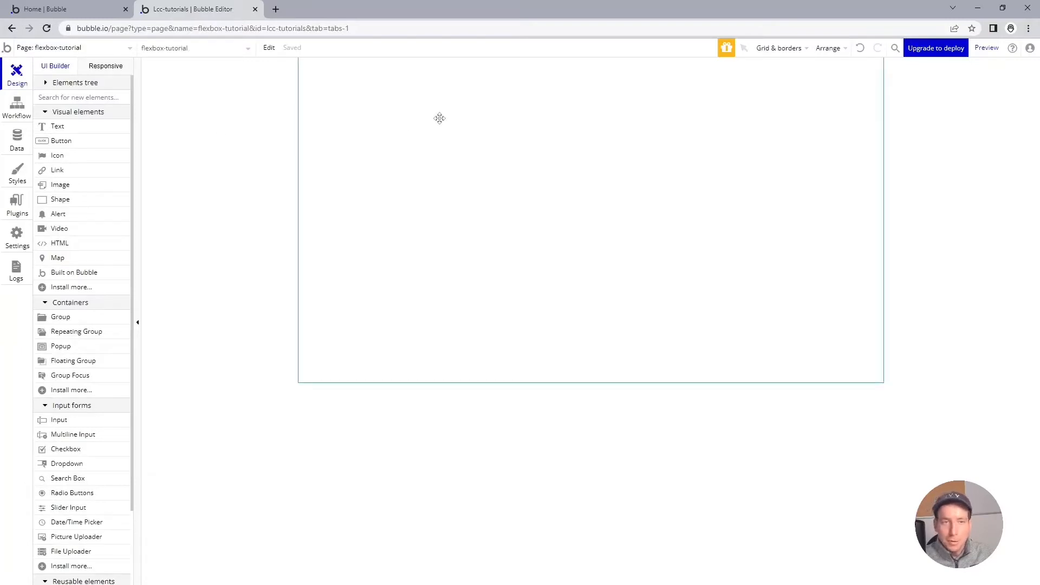
double_click(439, 118)
drag(882, 161, 812, 124)
click(829, 145)
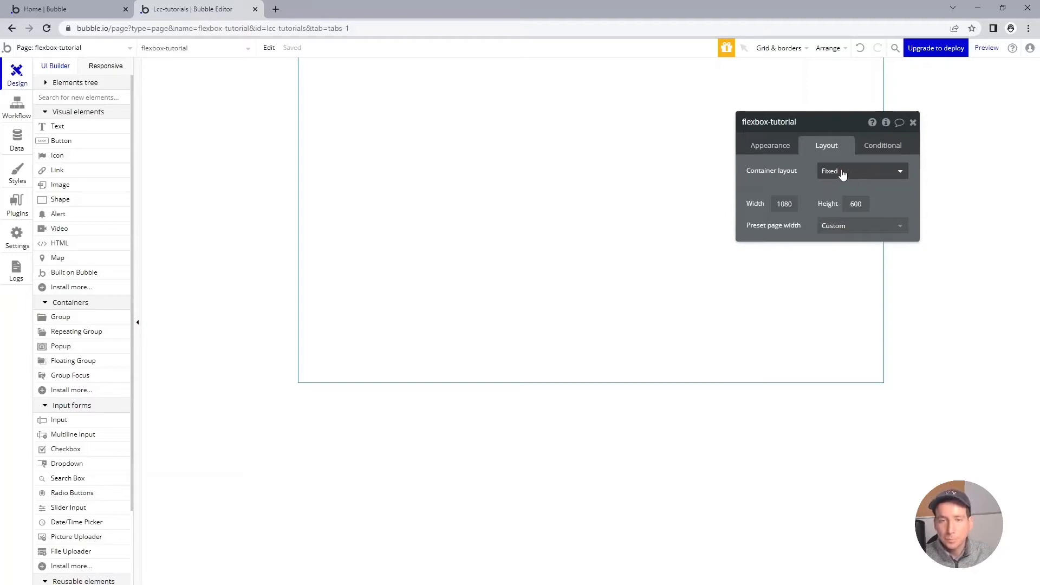
click(900, 178)
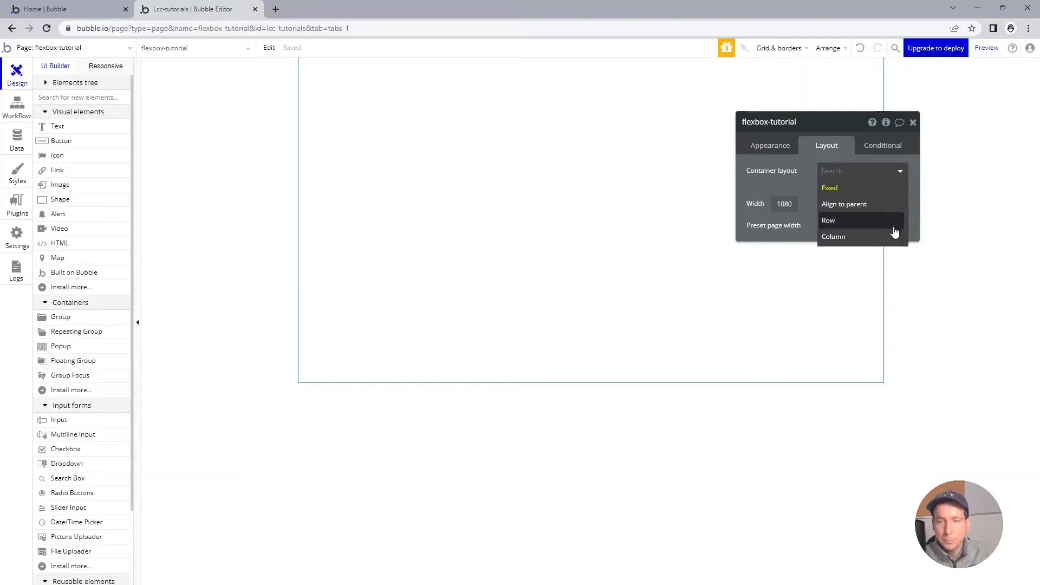
click(888, 188)
double_click(778, 205)
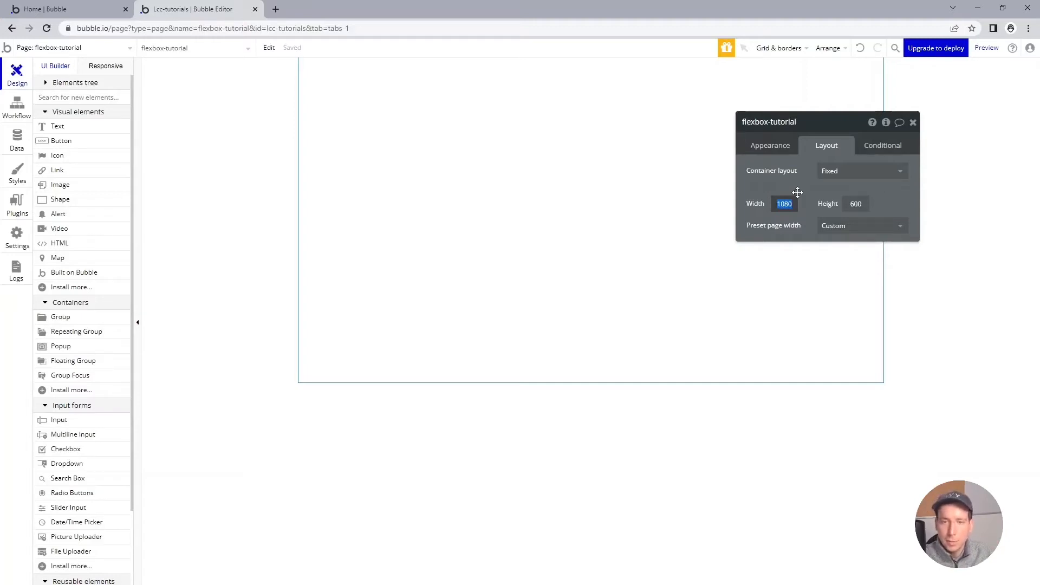
click(799, 190)
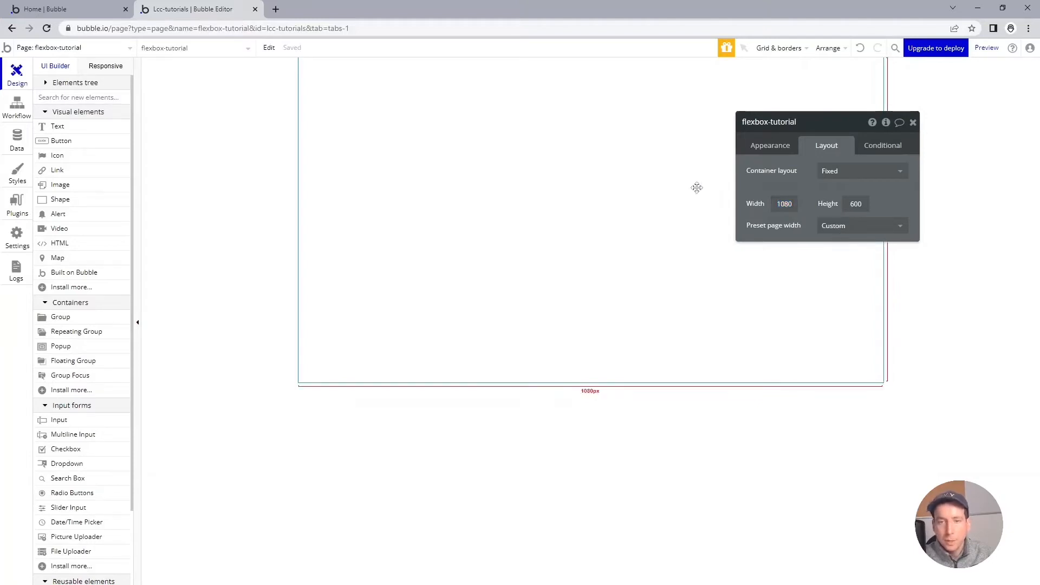
Step: Add a group named grp_container1 to the page, placed about 115 px from the left edge and 73 px from the top
click(86, 318)
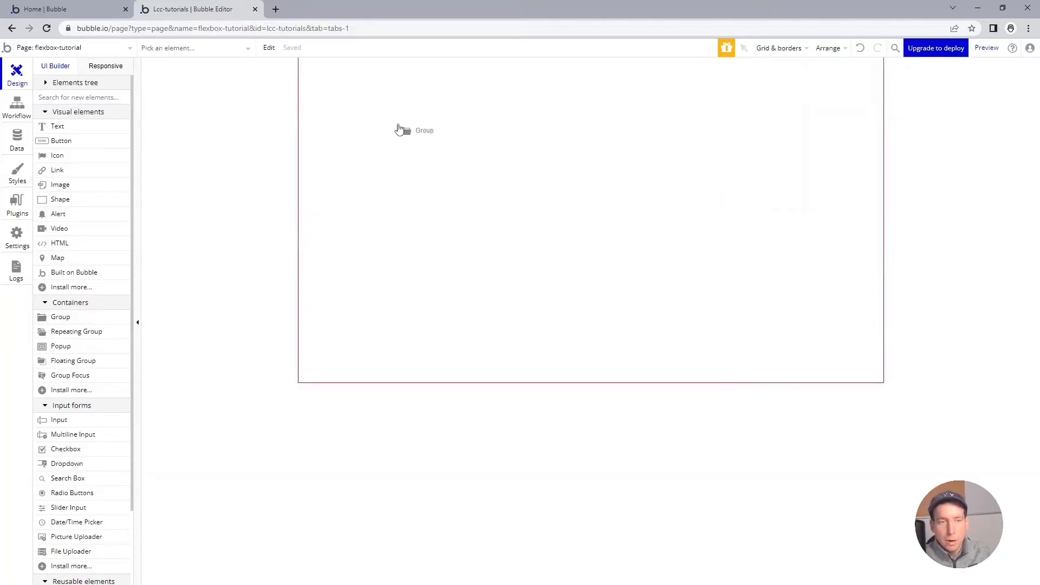
click(398, 126)
triple_click(749, 123)
text(grp)
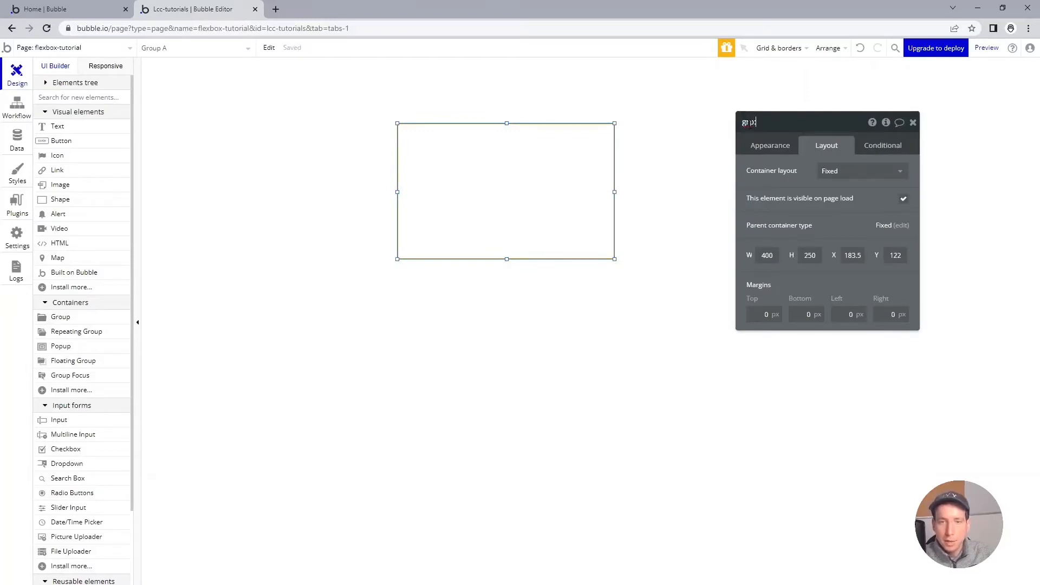
text(_container1)
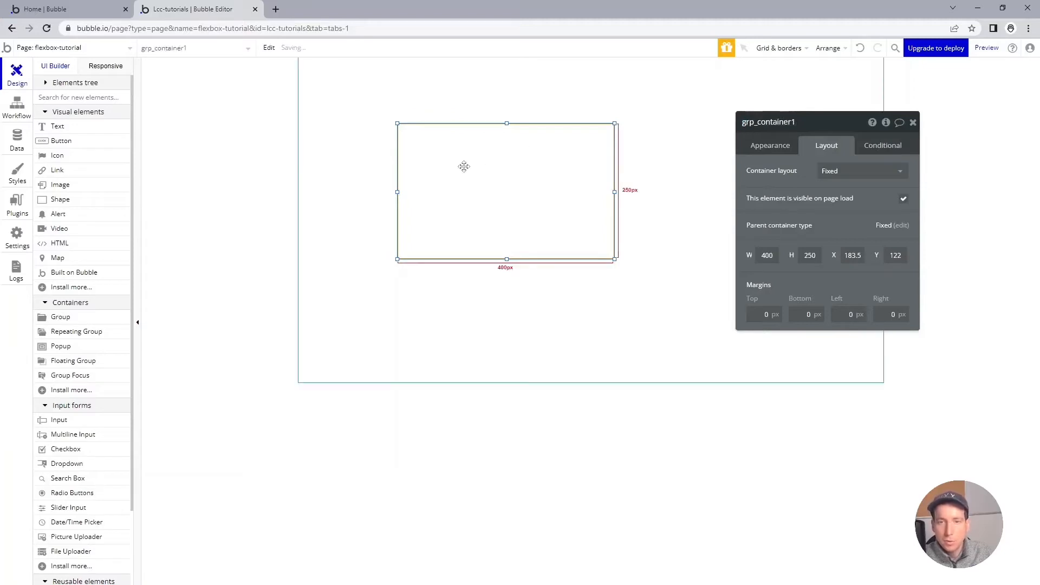
drag(462, 165, 424, 138)
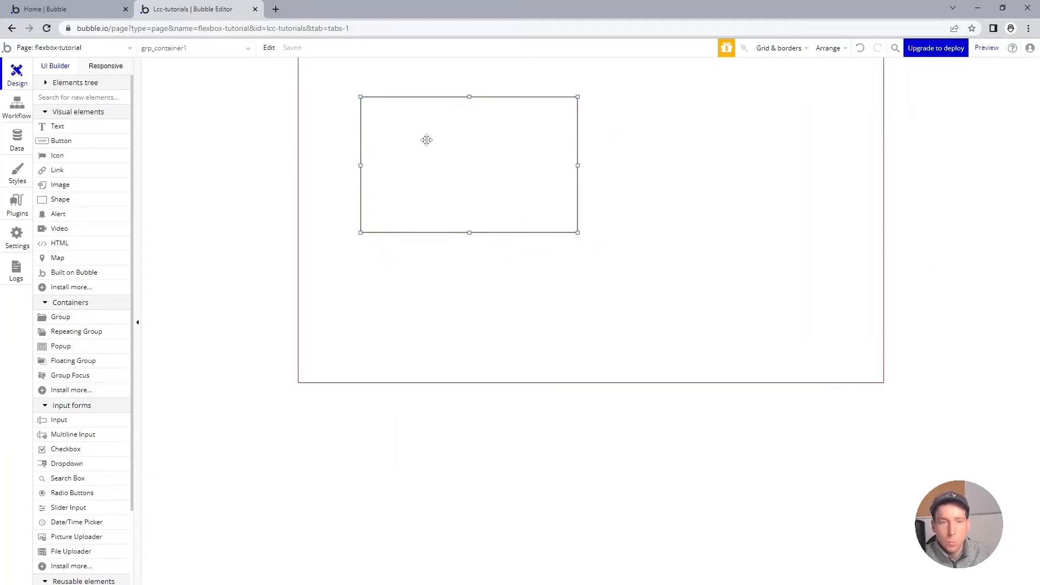
Step: Add two more groups to the page, named grp_container2 and grp_container3
drag(61, 317, 526, 244)
click(799, 120)
text(grp_container2)
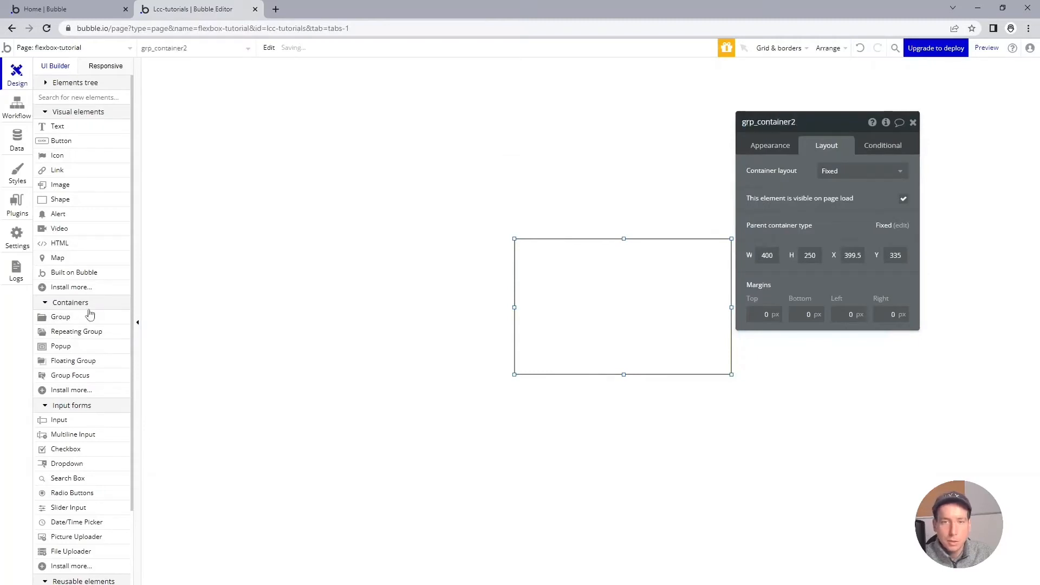
drag(75, 320, 669, 139)
click(811, 121)
text(grp_container3)
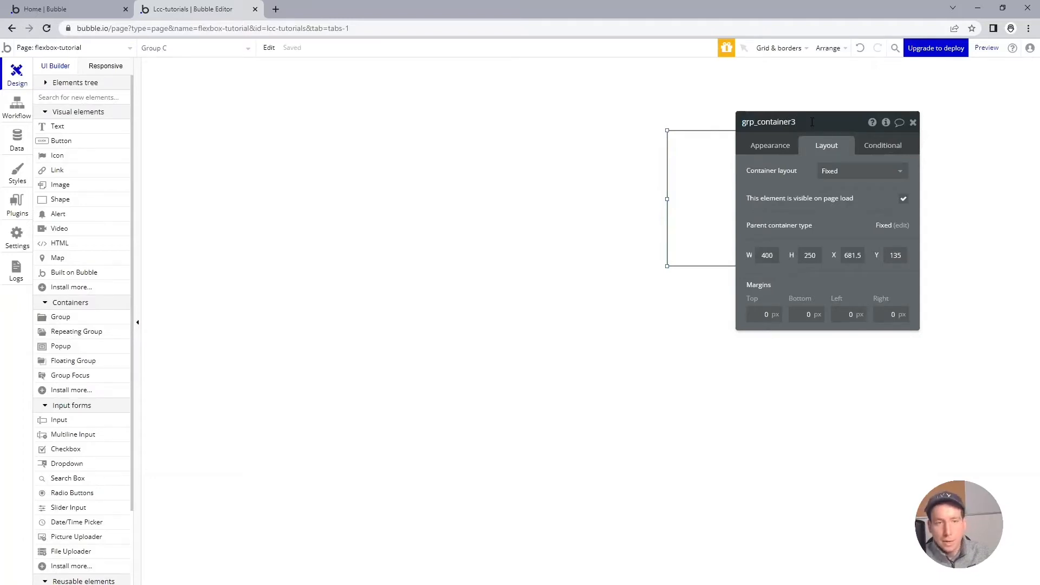
Step: Open coolors.co in a new browser tab, browse the trending palettes and copy the color E0E1DD from the dark-blue palette
key(Return)
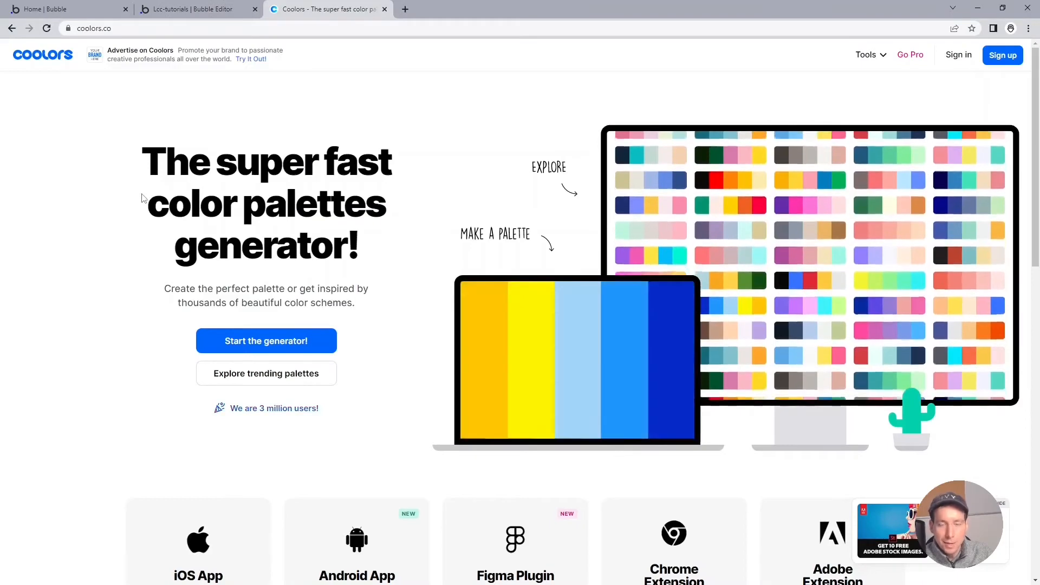
click(271, 379)
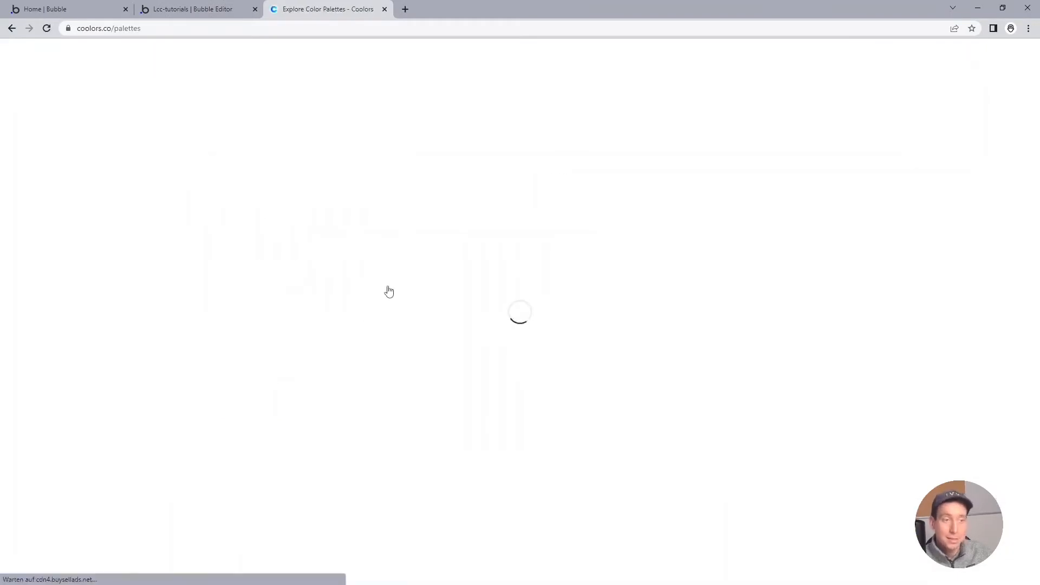
scroll(394, 263, down, 2)
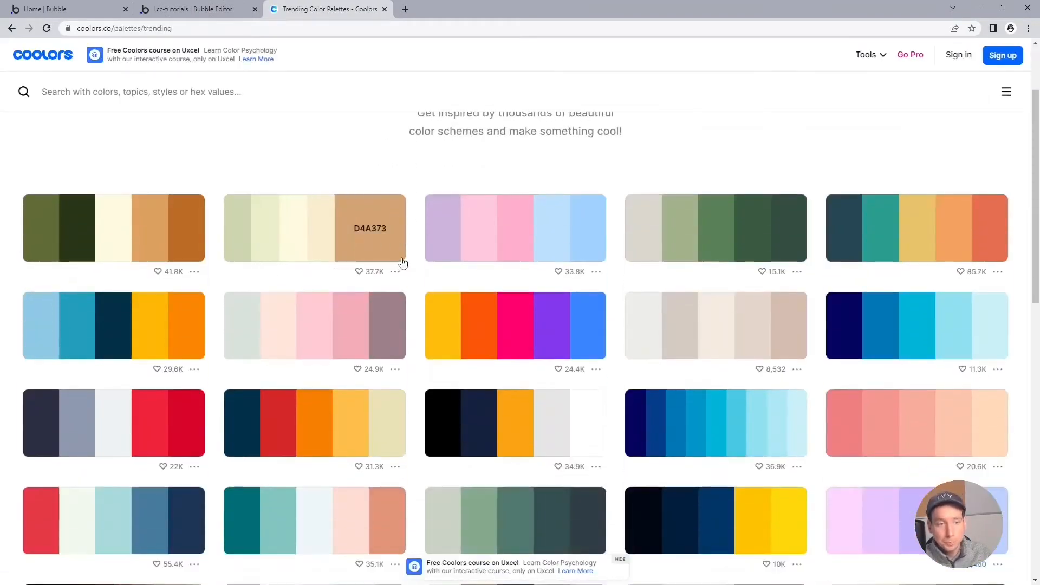
scroll(402, 264, down, 4)
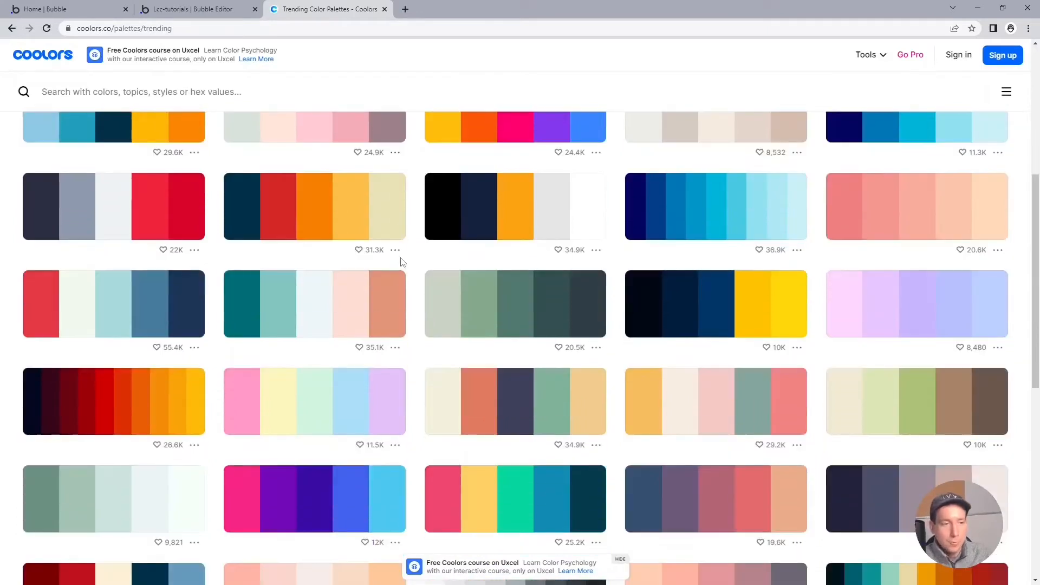
scroll(403, 262, down, 6)
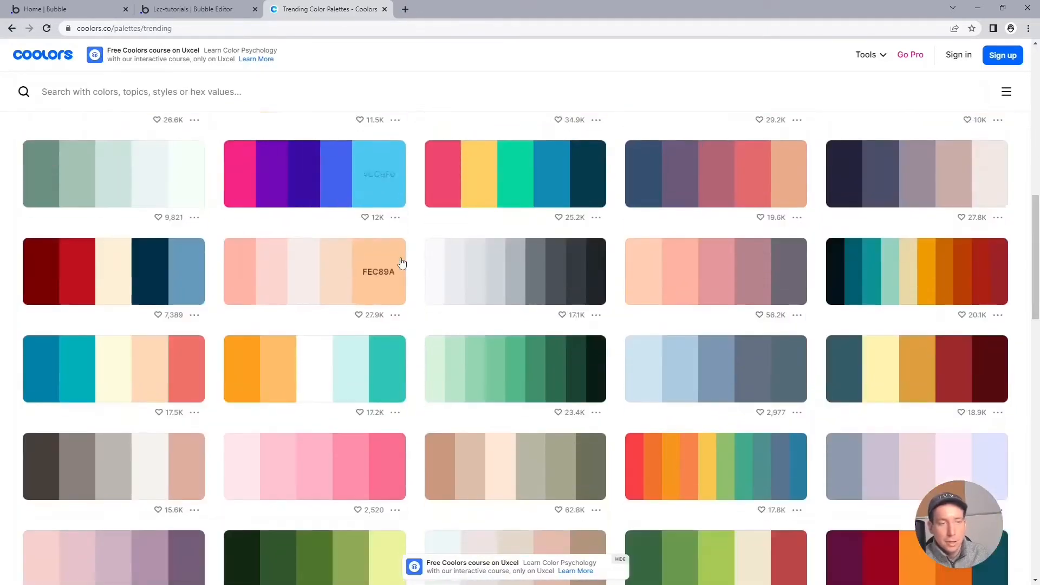
scroll(401, 263, down, 10)
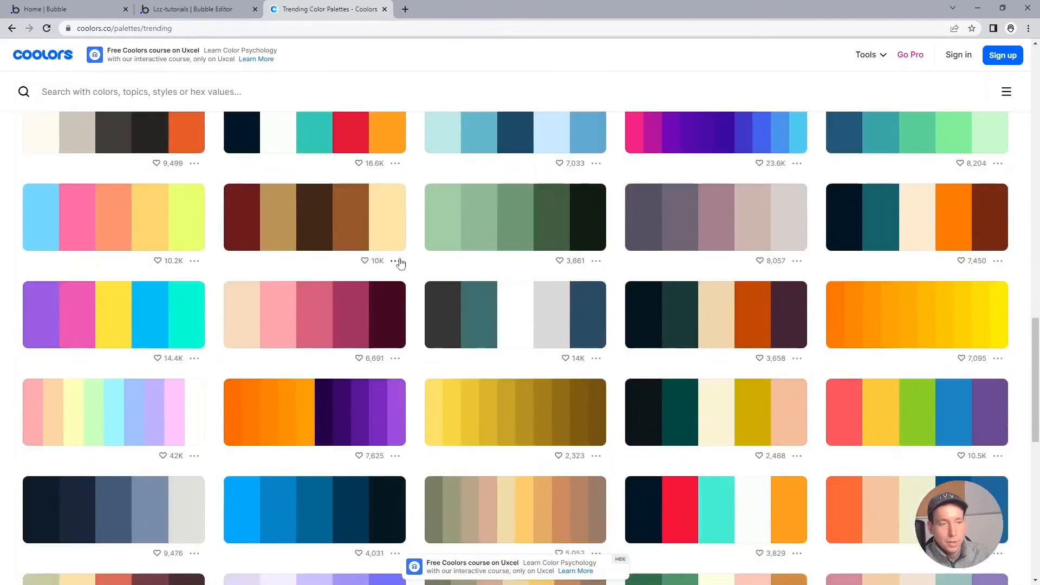
scroll(401, 263, down, 1)
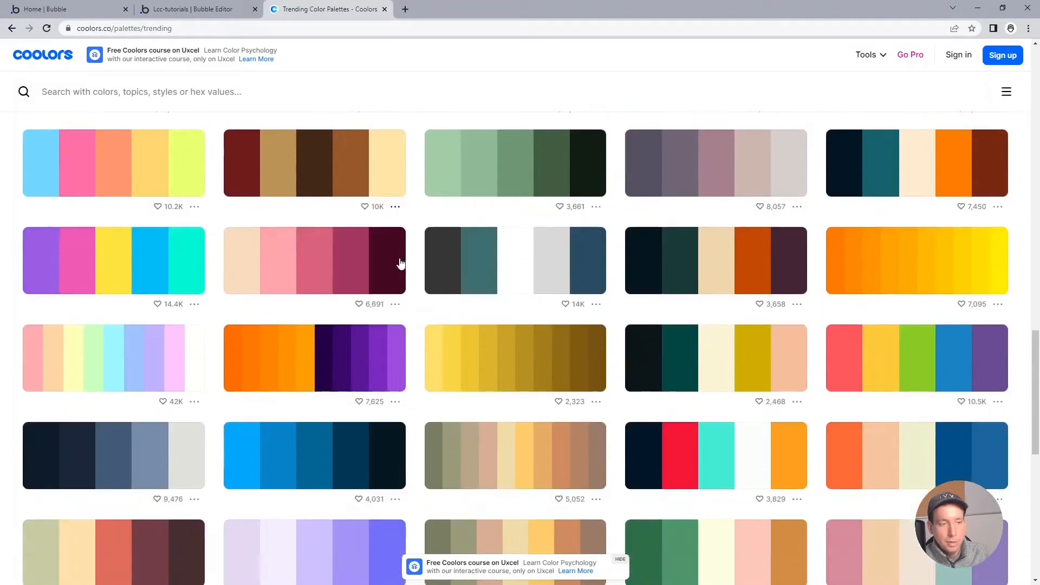
click(182, 460)
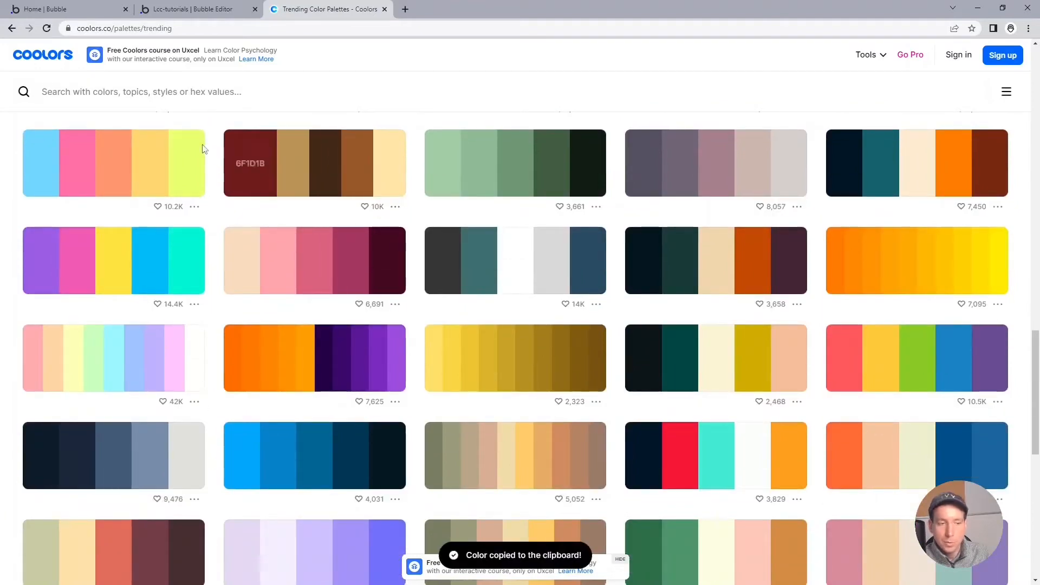
Step: Switch back to the Bubble editor and set the flexbox-tutorial page's background color to #E0E1DD
click(184, 8)
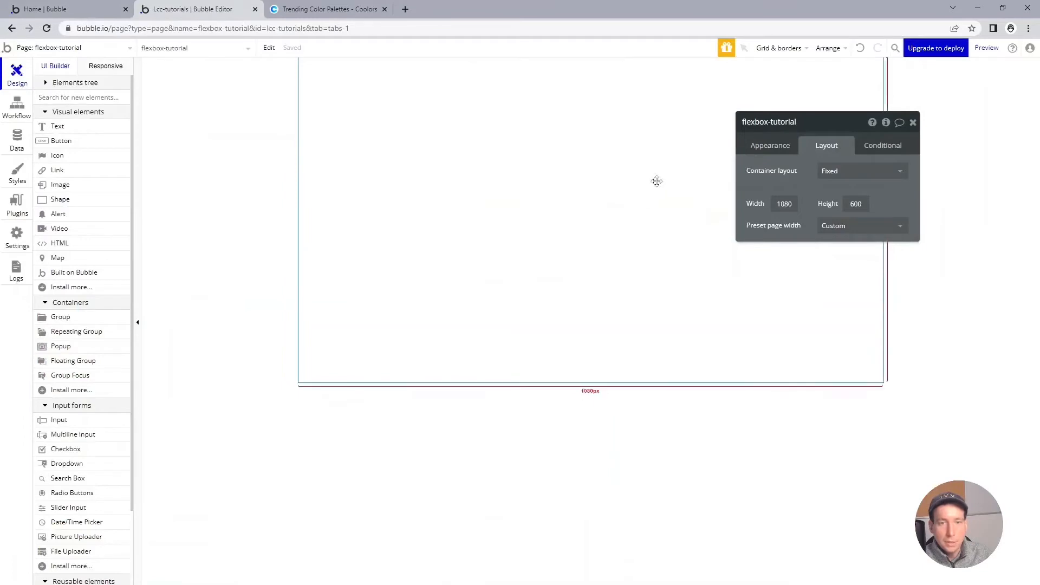
click(796, 145)
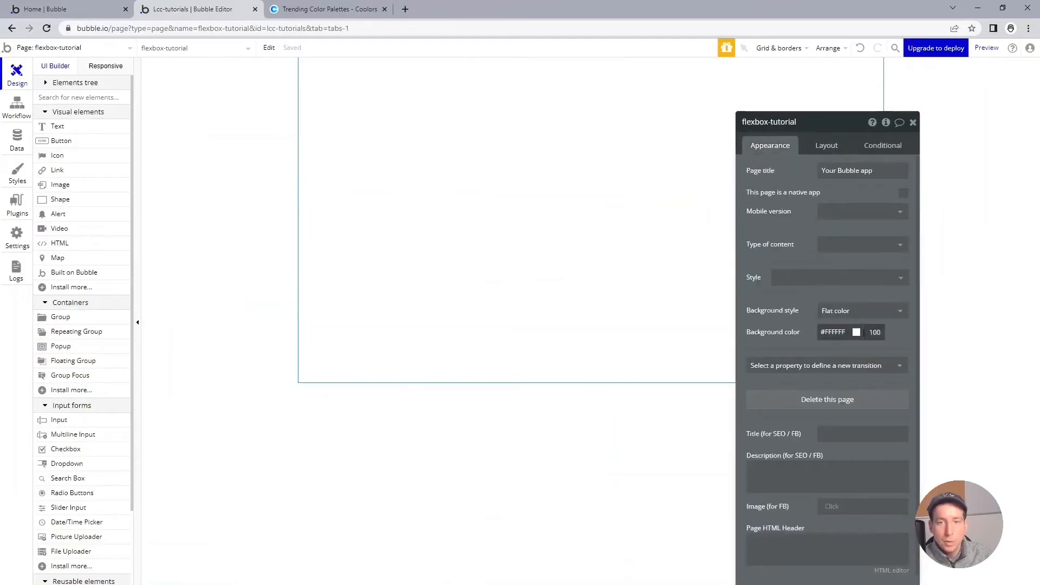
click(845, 332)
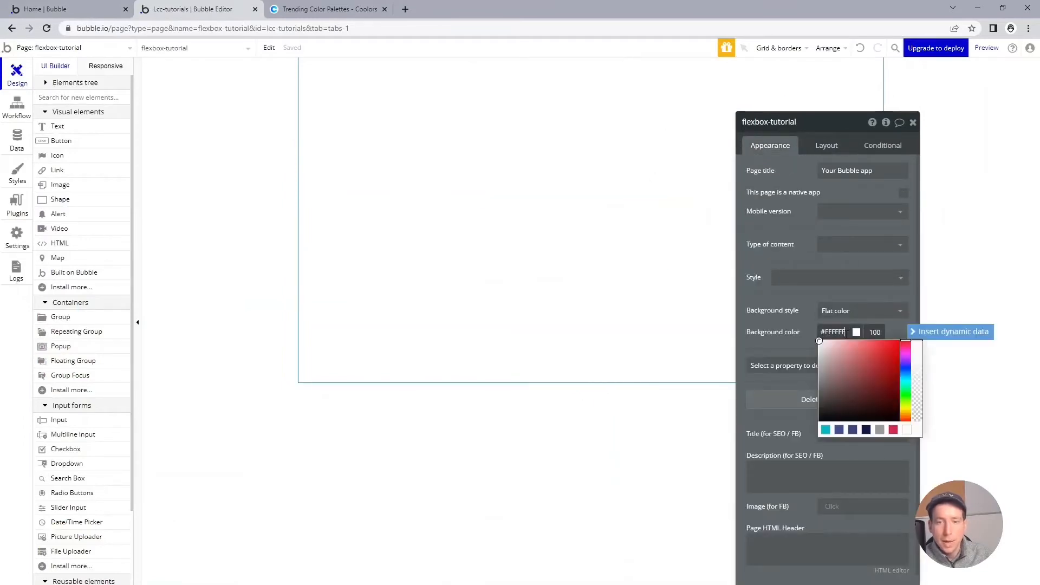
key(ctrl+a)
key(ctrl+v)
key(Tab)
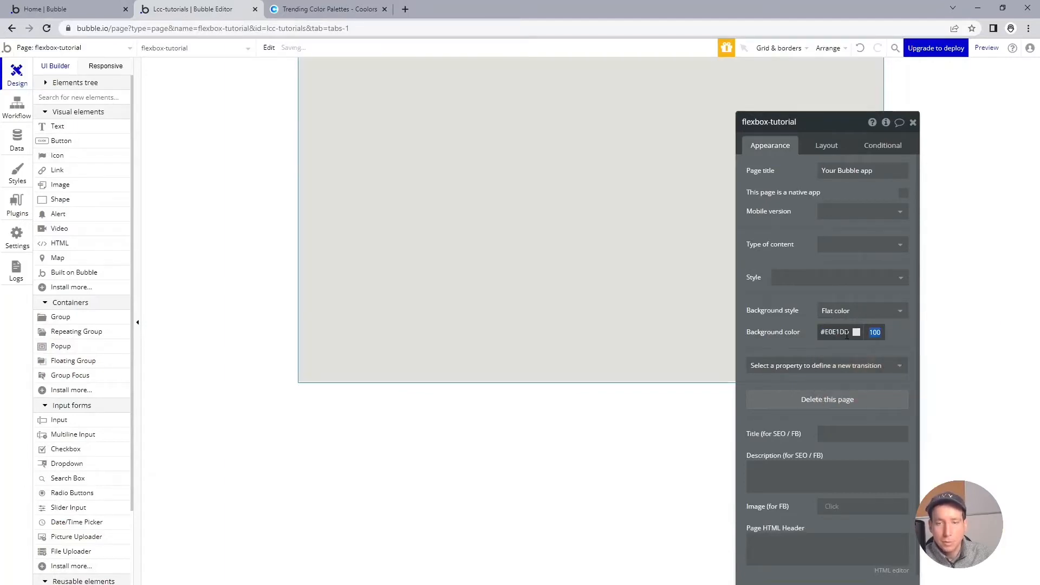
Step: Copy the color 415A77 from the same dark-blue palette on Coolors and return to the Bubble editor
click(317, 16)
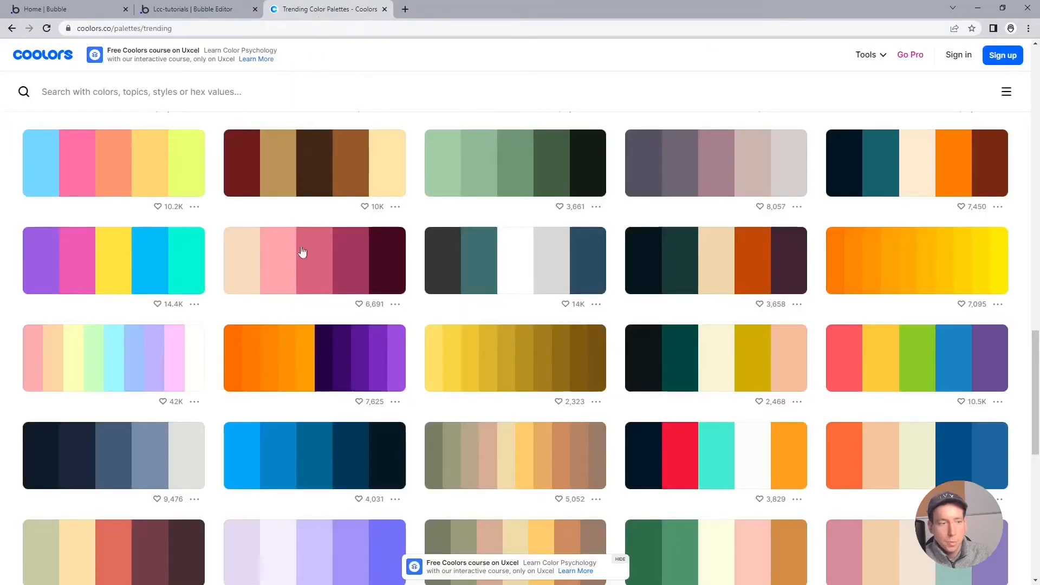
click(118, 459)
click(208, 7)
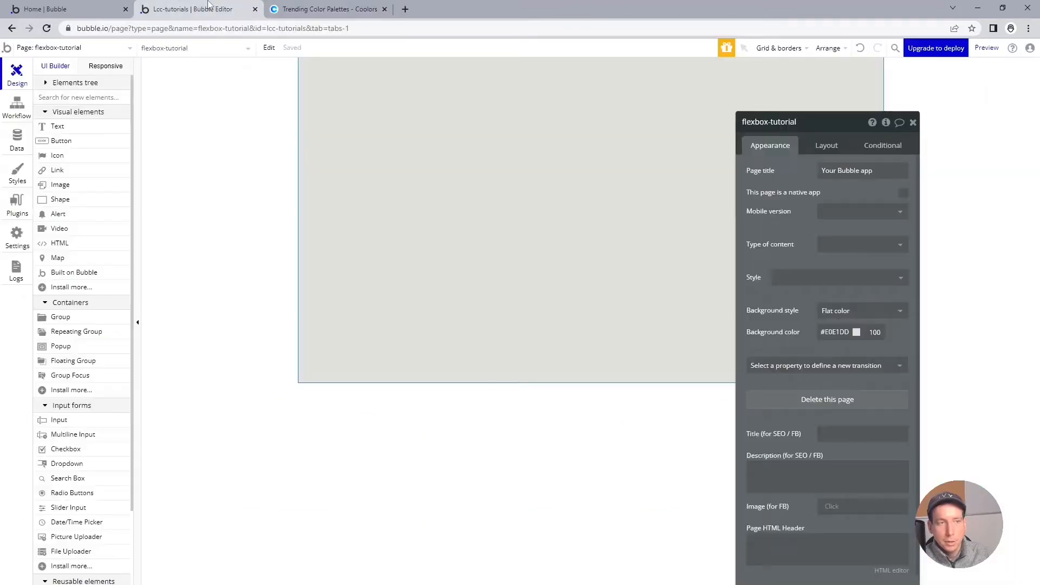
Step: Remove the default style from grp_container1 and give it a flat background color of #415A77
click(395, 176)
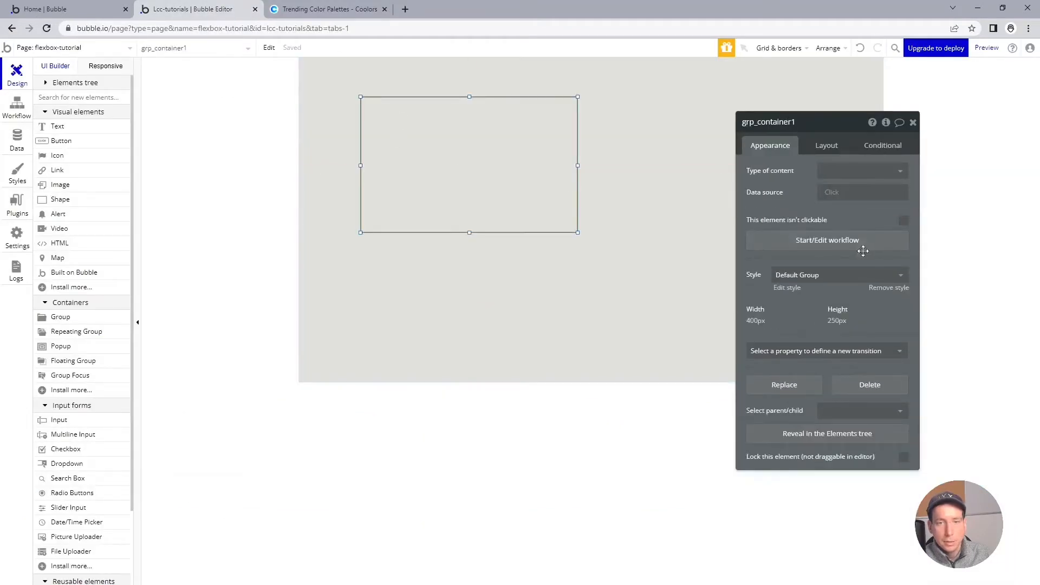
click(880, 288)
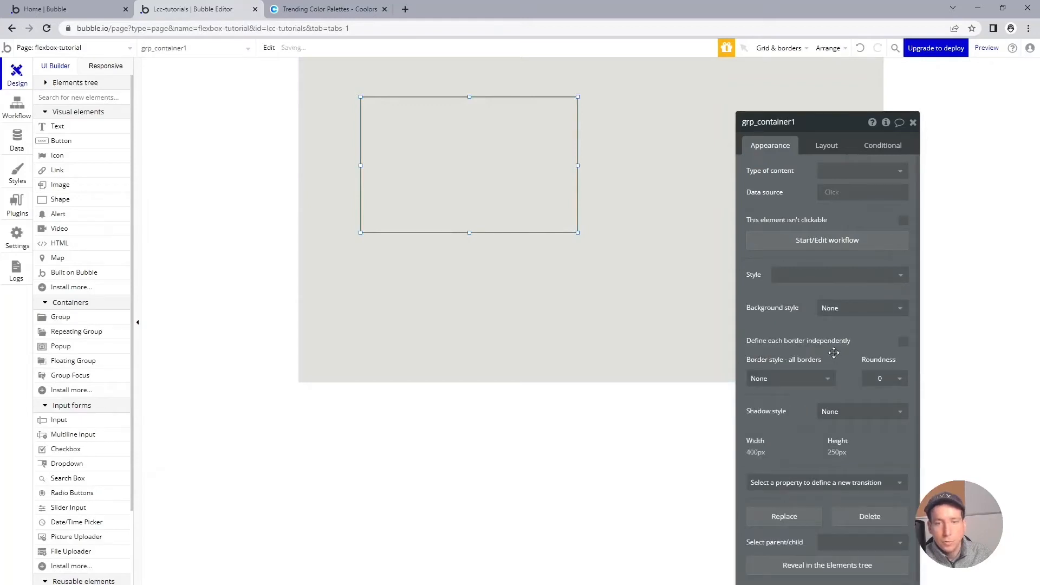
click(855, 311)
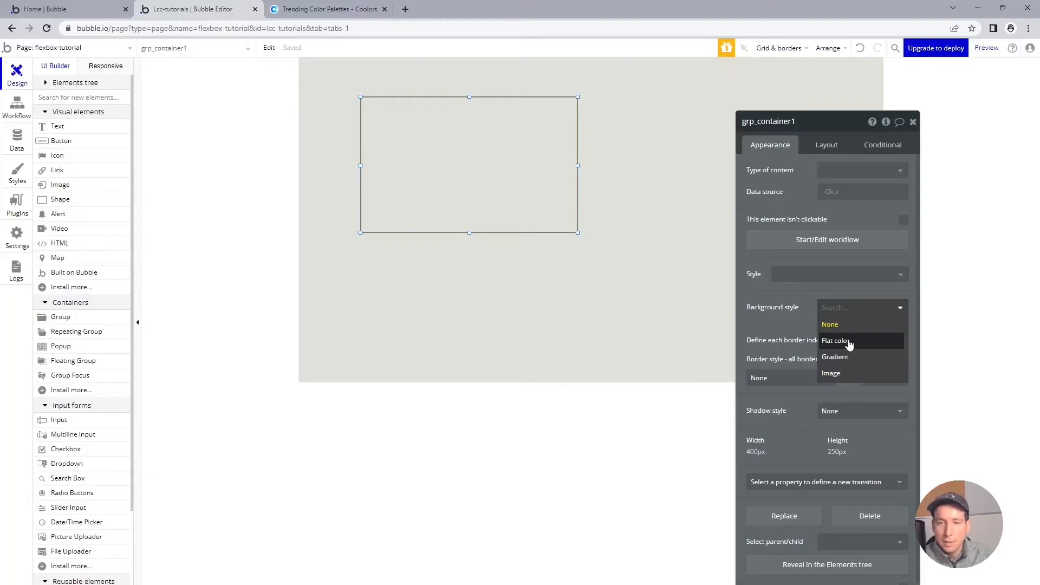
click(849, 342)
click(832, 329)
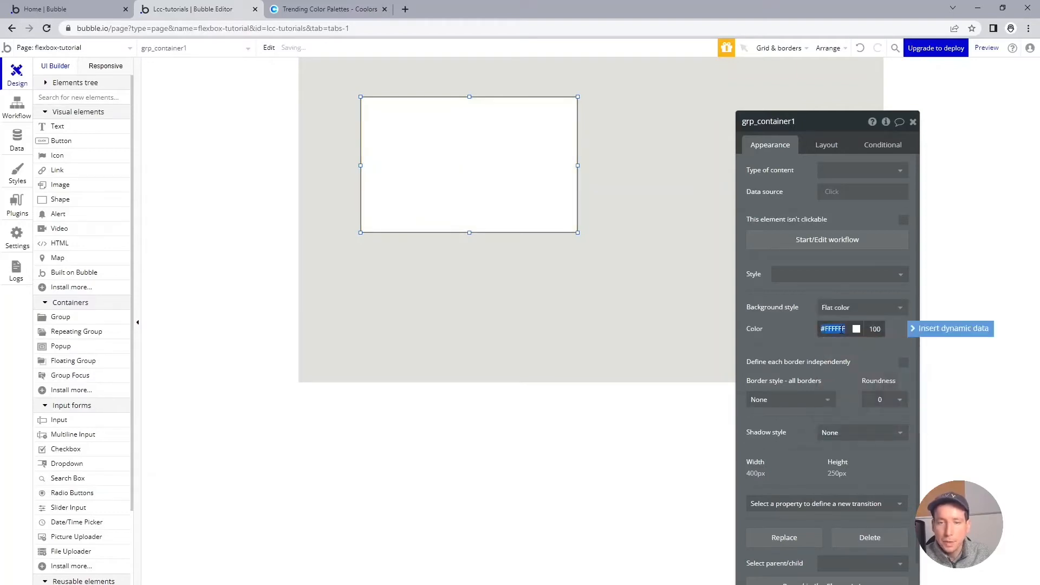
key(ctrl+v)
key(Tab)
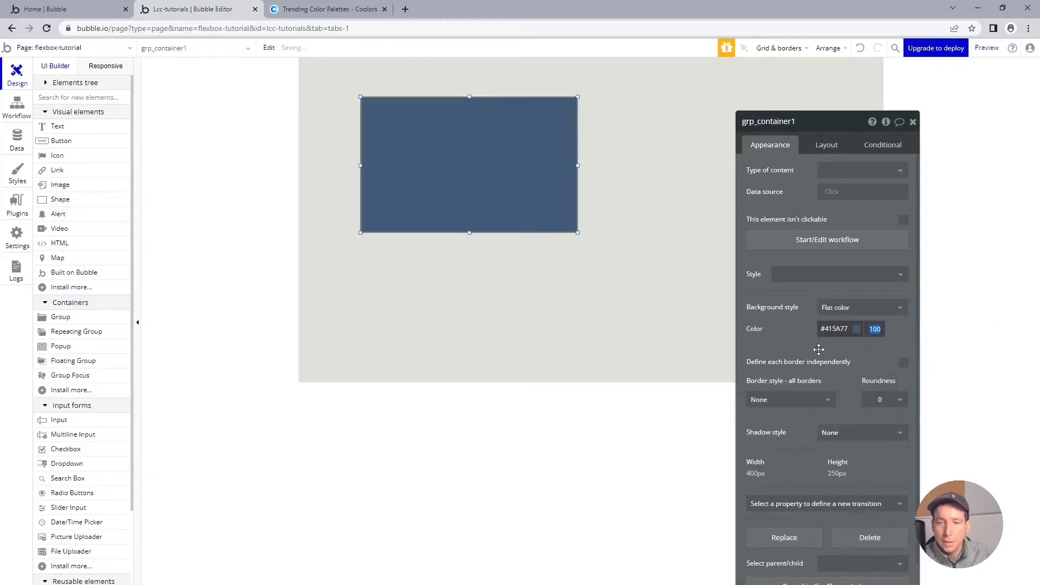
Step: Set the opacity of grp_container1's background color to 30
click(530, 226)
click(874, 329)
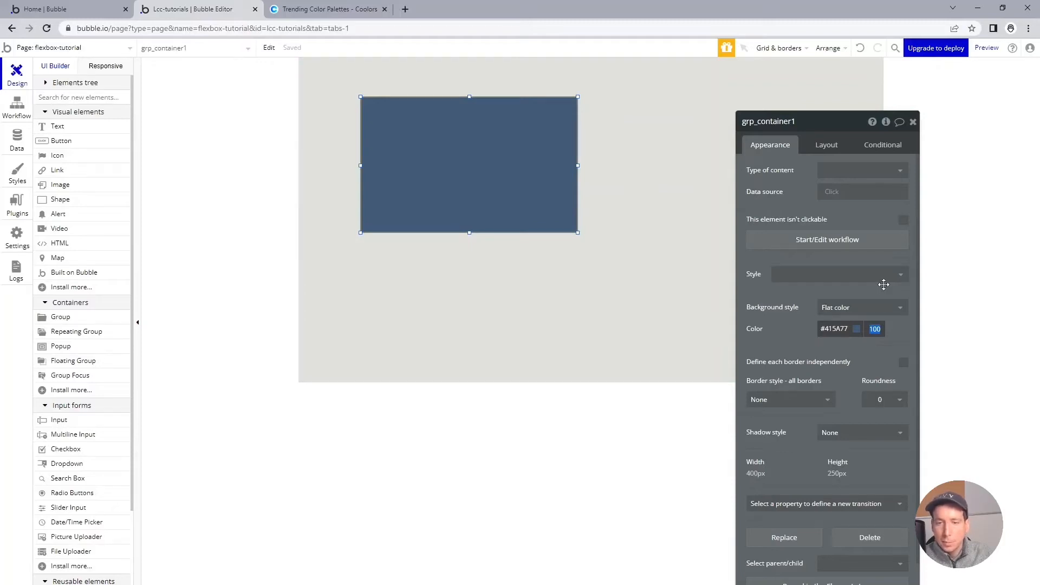
text(30)
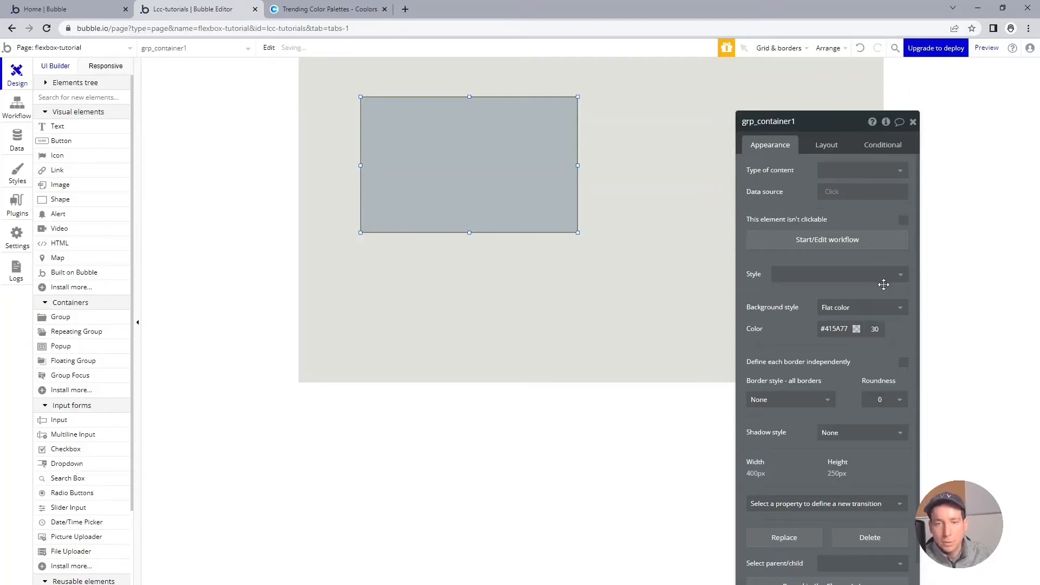
click(533, 266)
click(456, 211)
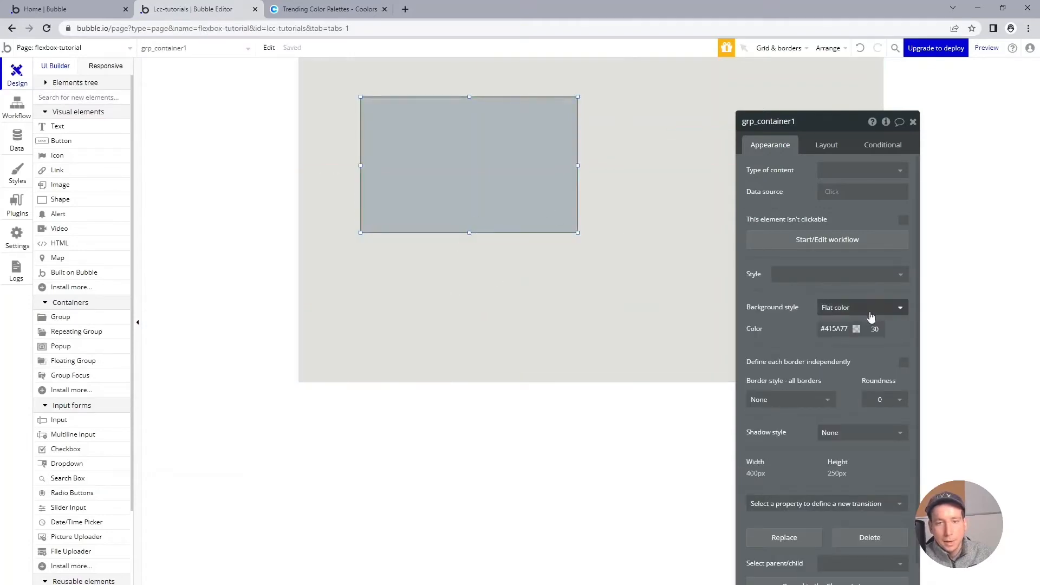
Step: Create a new group style named Custom Group based on grp_container1's current formatting
click(898, 281)
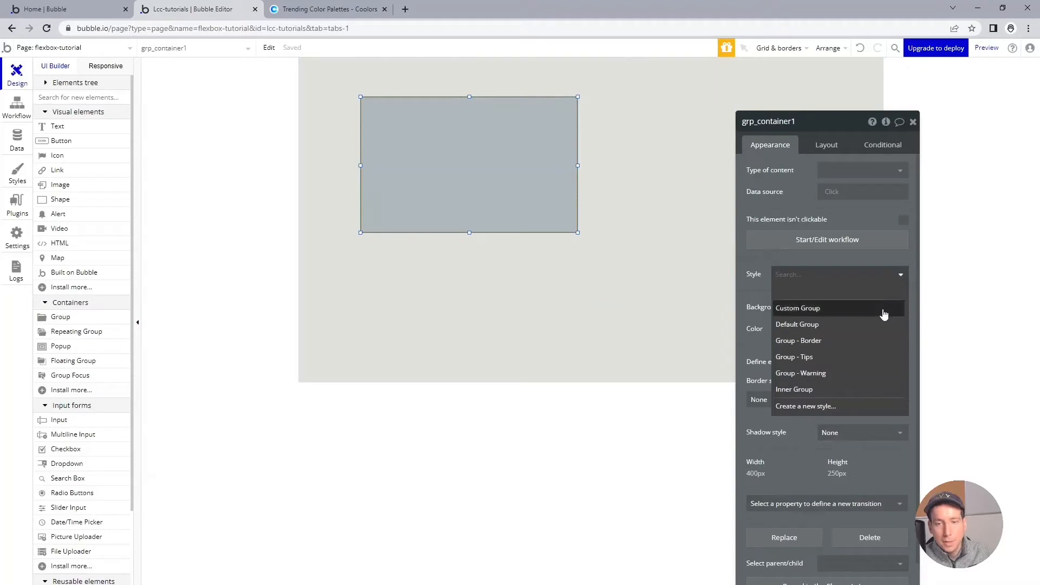
click(842, 405)
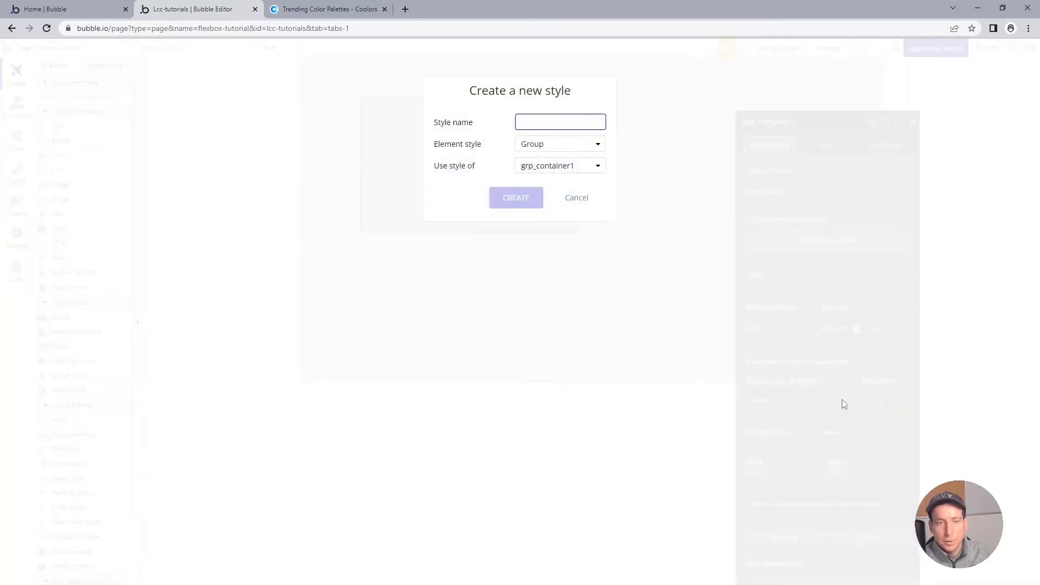
text(c)
key(BackSpace)
text(Custom Group)
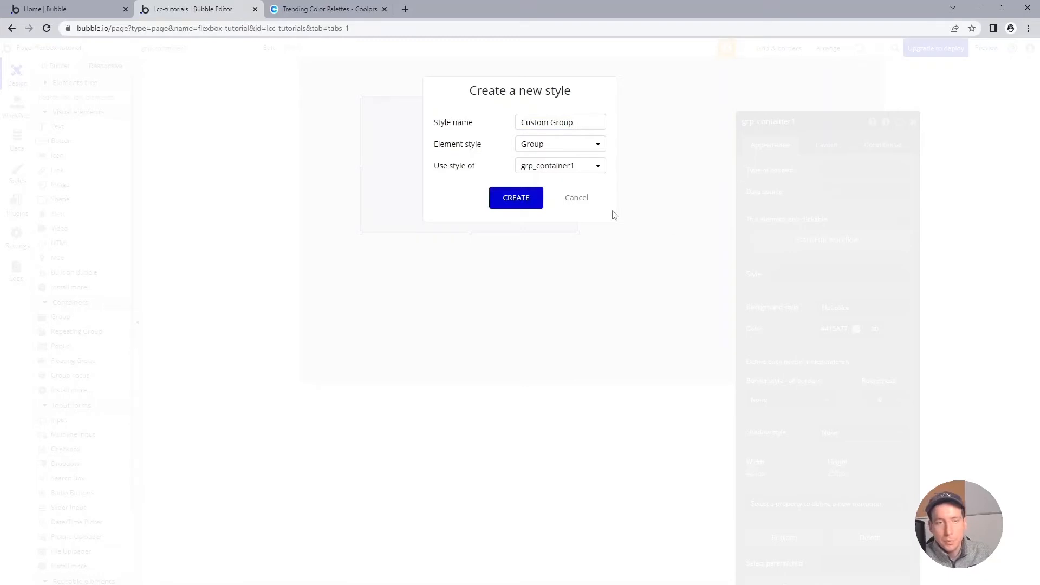
click(530, 205)
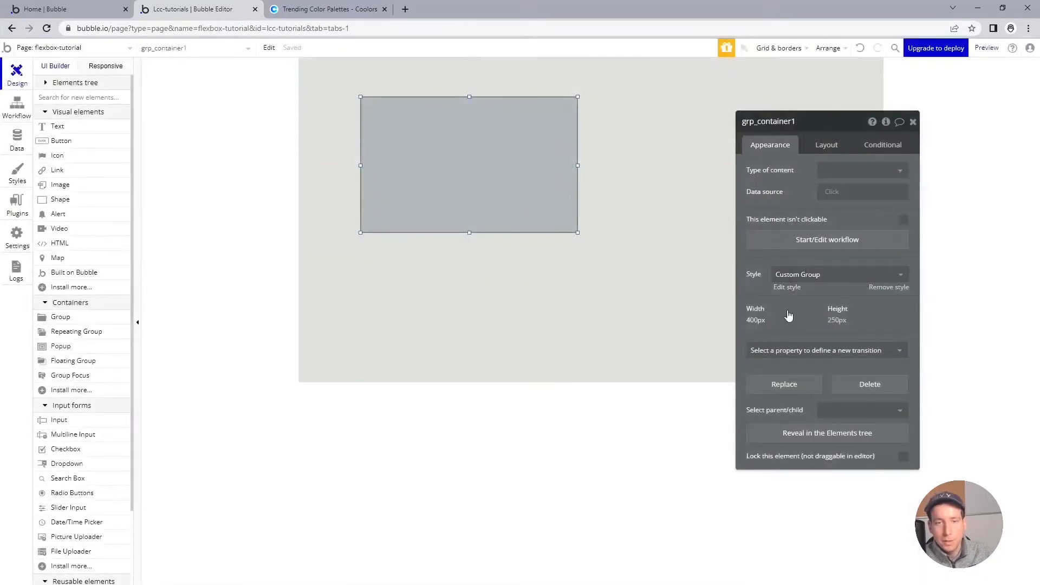
Step: Apply the Custom Group style to grp_container2 and move it up so it partly overlaps grp_container1
click(578, 272)
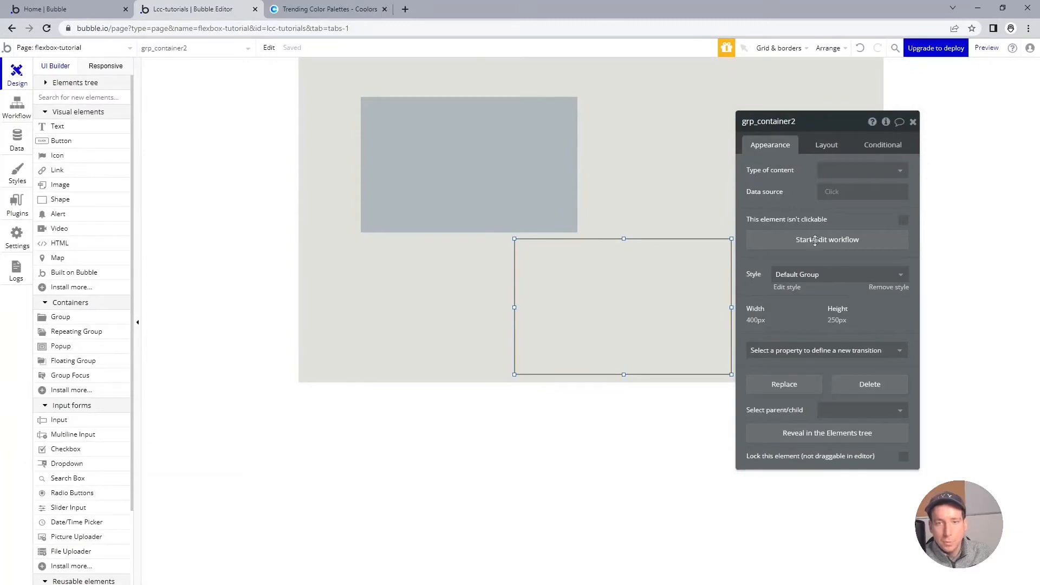
click(812, 274)
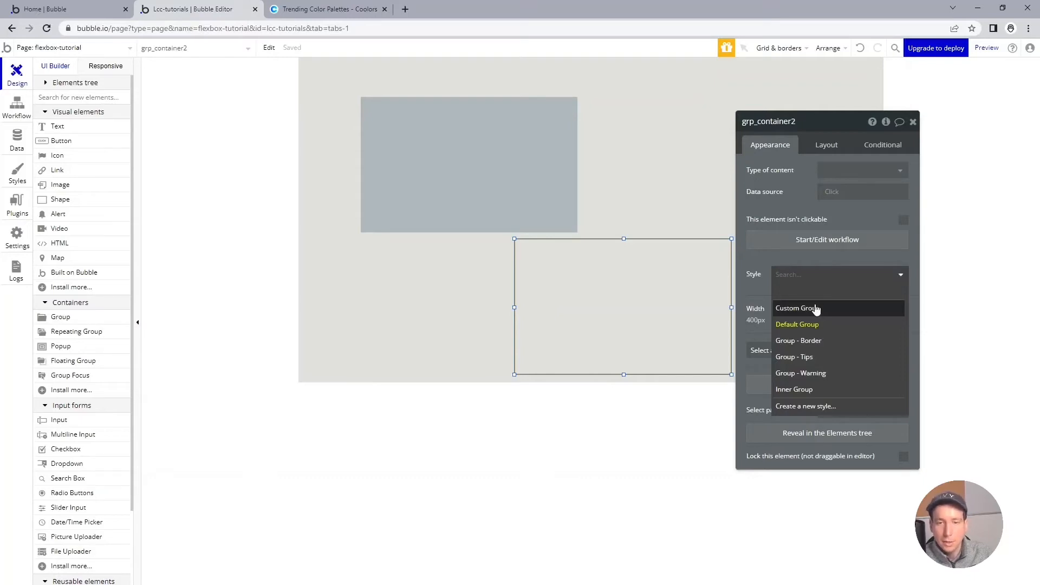
click(796, 307)
drag(671, 273, 608, 197)
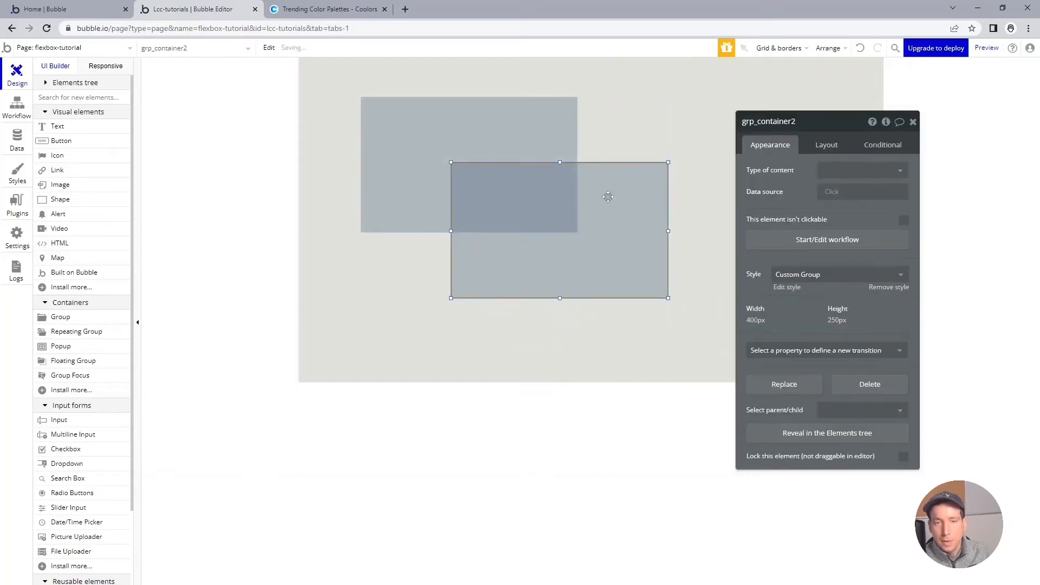
Step: Apply the Custom Group style to grp_container3 and move it so it overlaps the lower part of grp_container2
click(692, 276)
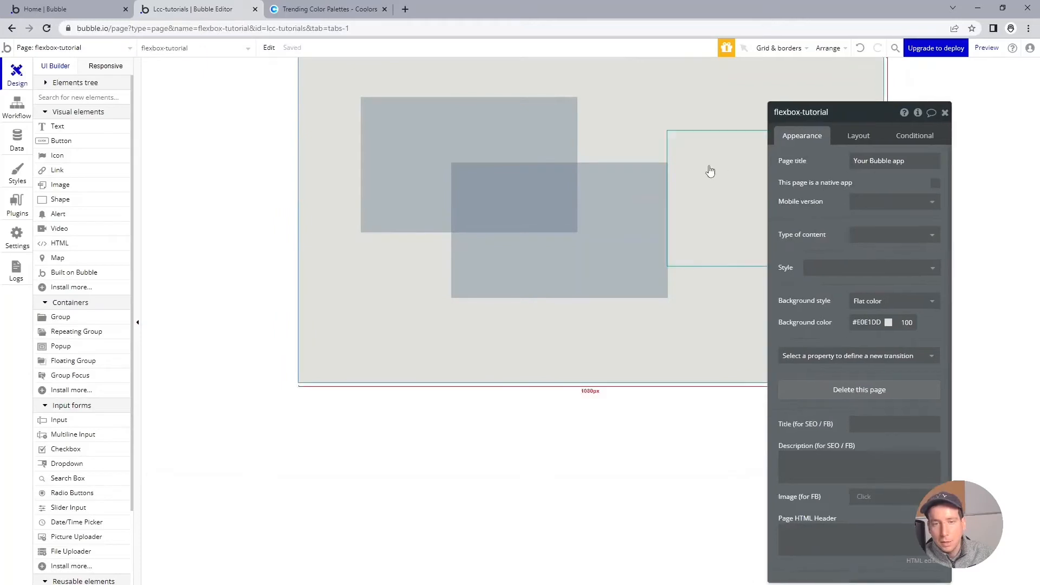
click(710, 171)
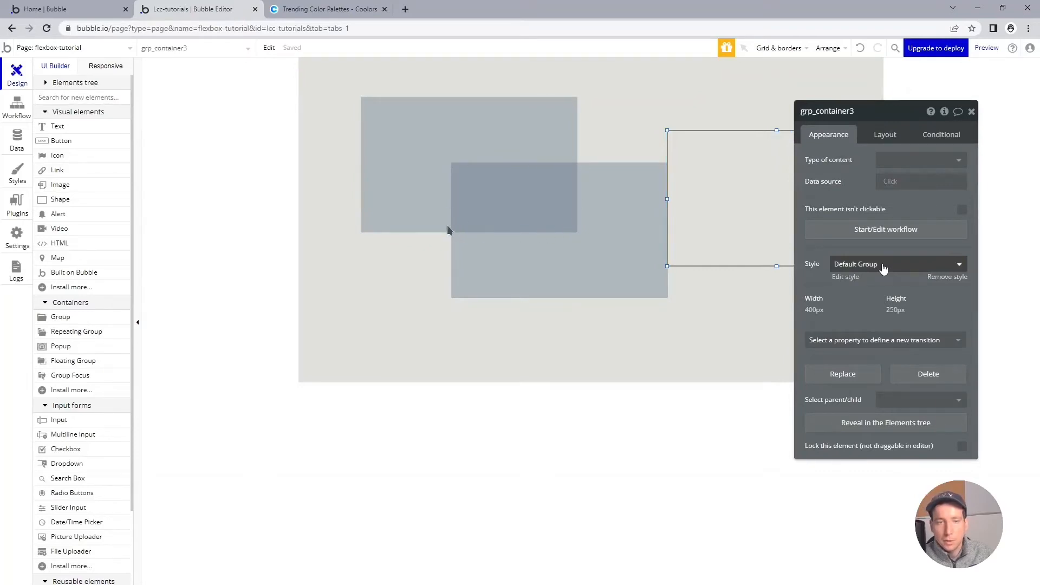
click(883, 265)
click(878, 293)
drag(753, 230, 645, 305)
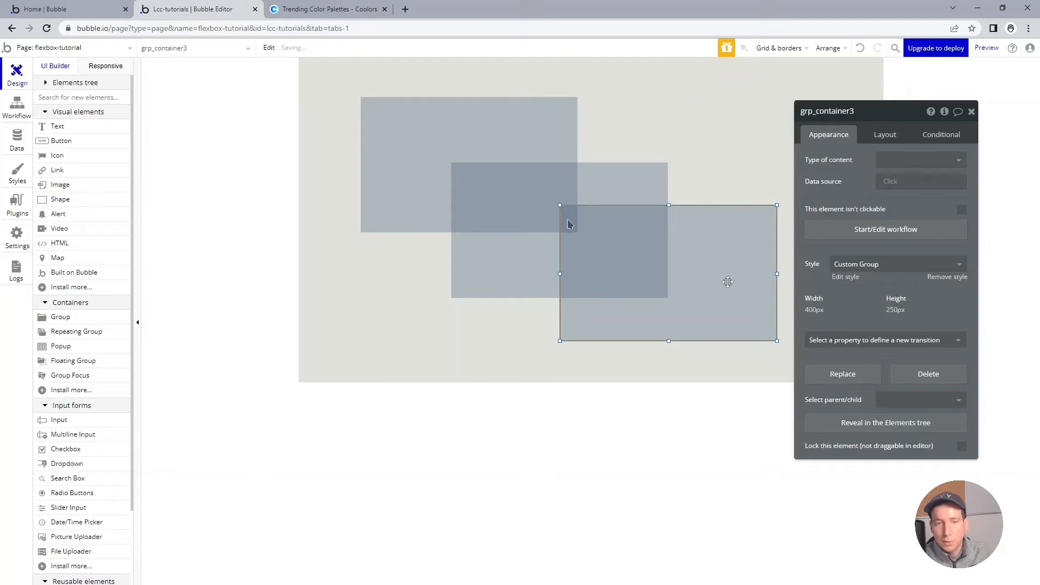
click(595, 359)
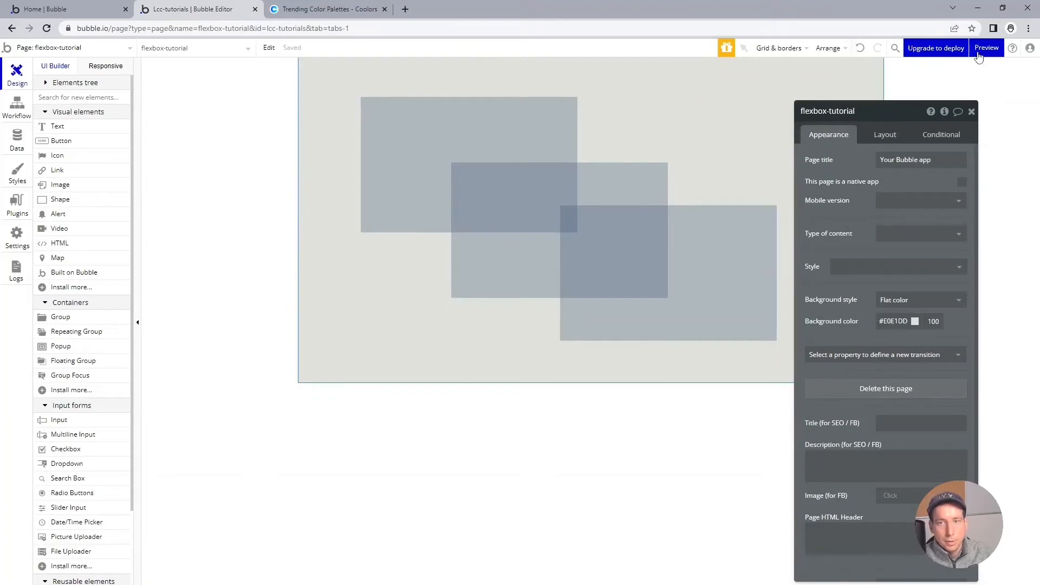
Step: Preview the page and examine how the fixed layout behaves at different browser window widths, then return to the editor
click(978, 52)
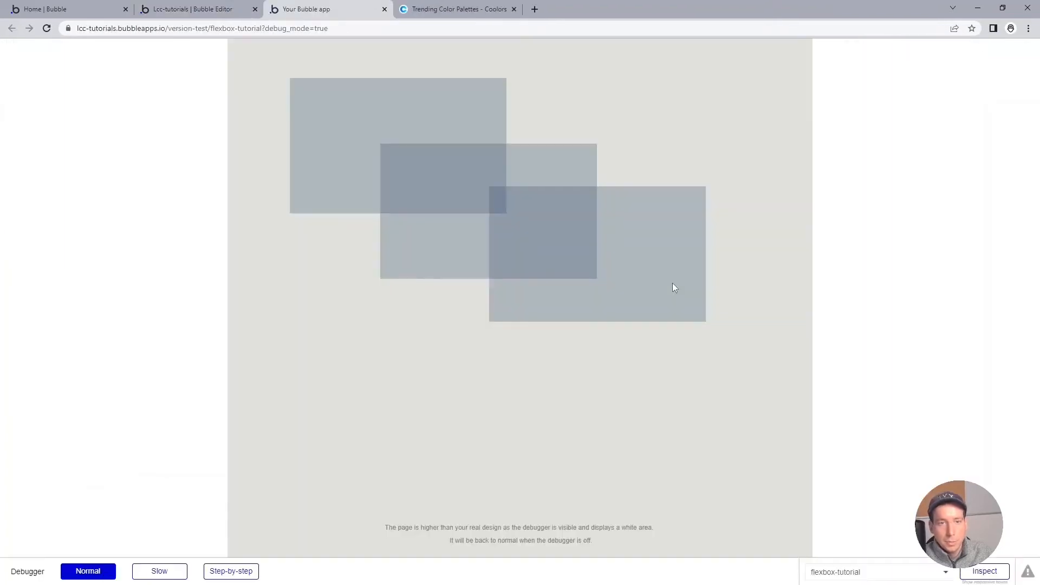
drag(792, 1, 616, 14)
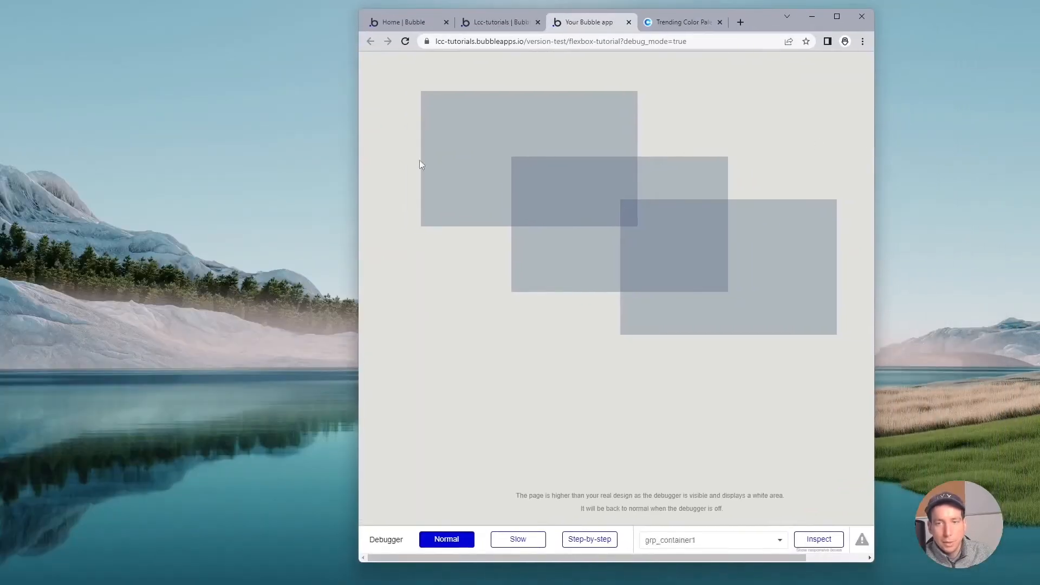
drag(357, 173, 201, 168)
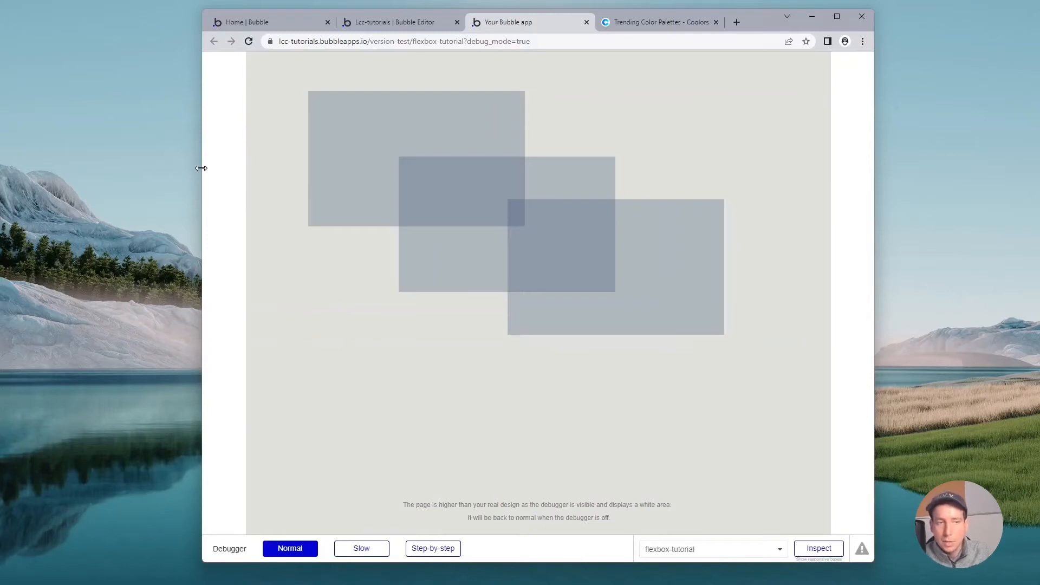
drag(201, 169, 218, 168)
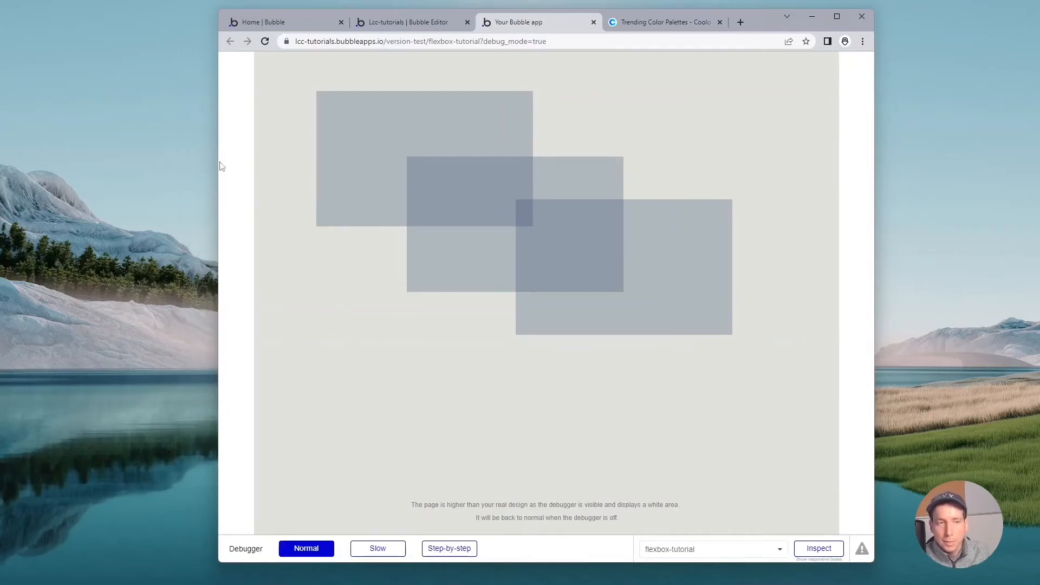
drag(219, 163, 388, 179)
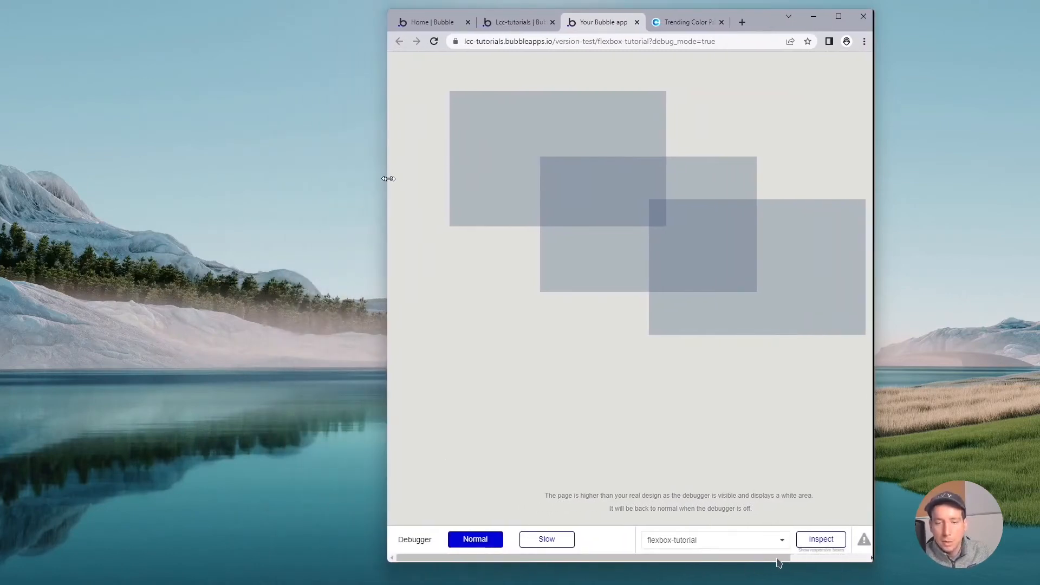
drag(388, 178, 475, 203)
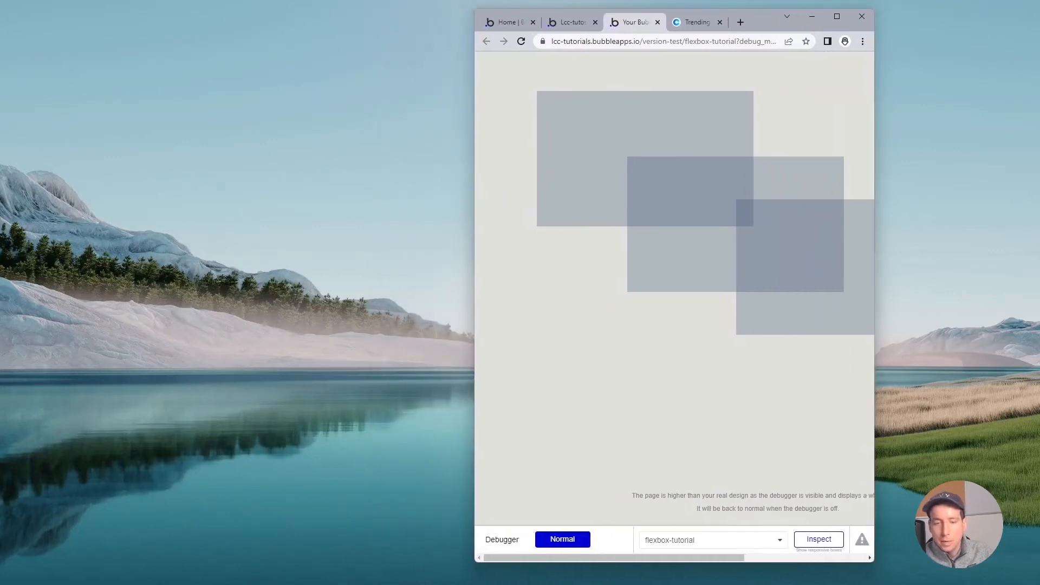
drag(719, 558, 704, 520)
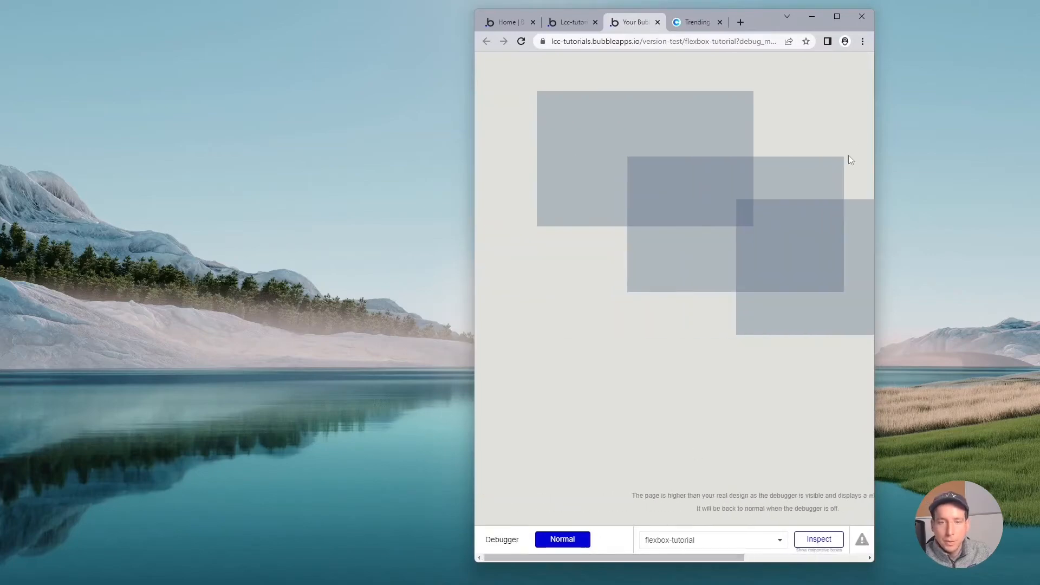
click(837, 16)
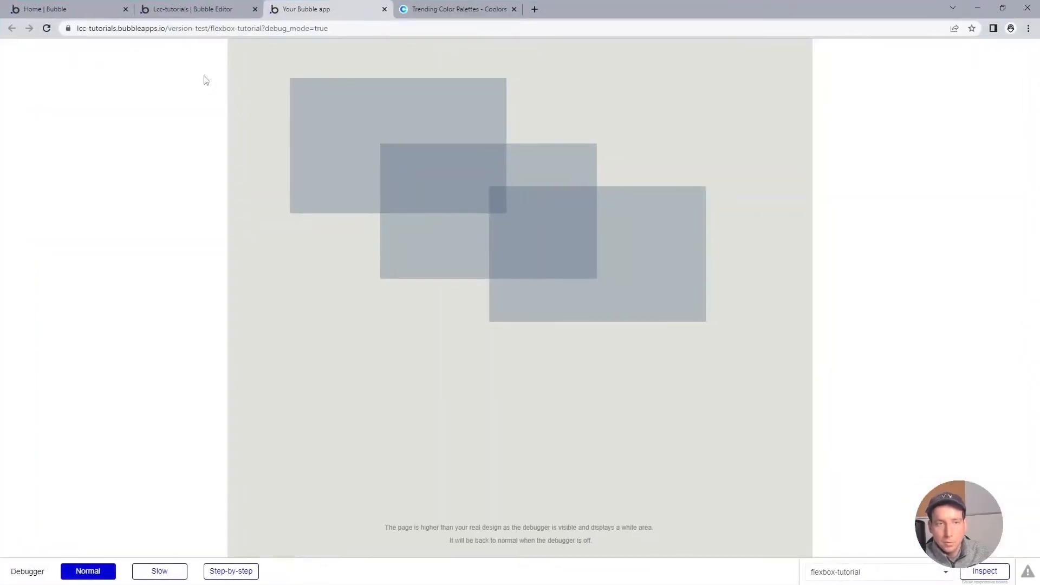
click(228, 7)
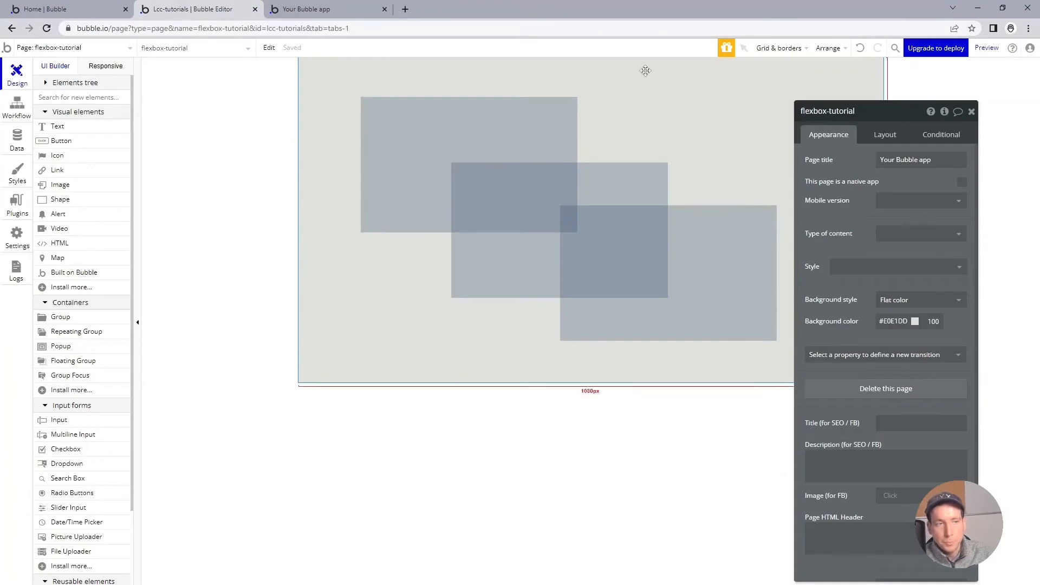
Step: Expand the elements tree and reveal grp_container1 in it
drag(880, 111, 922, 98)
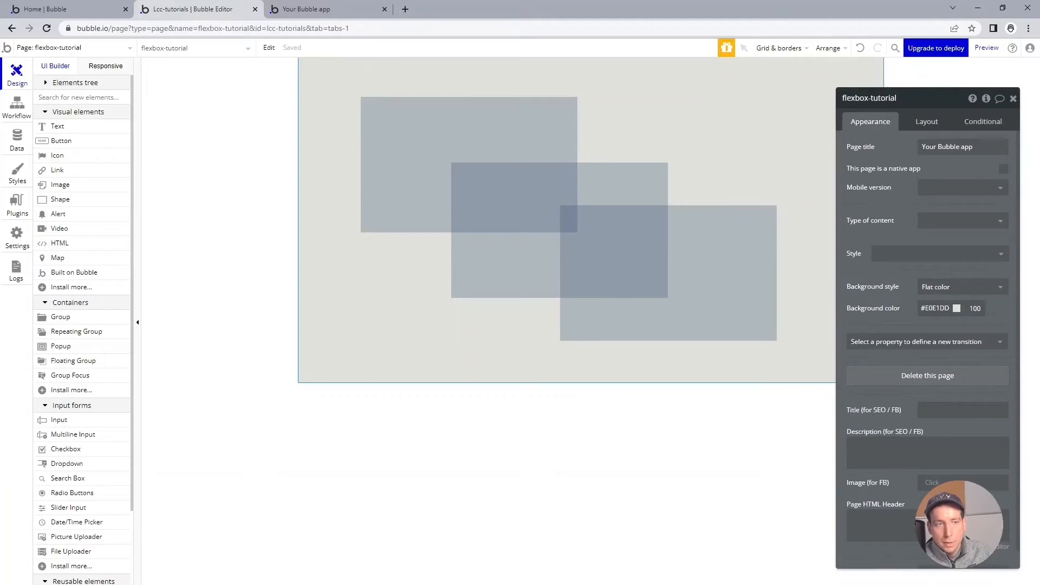
click(49, 83)
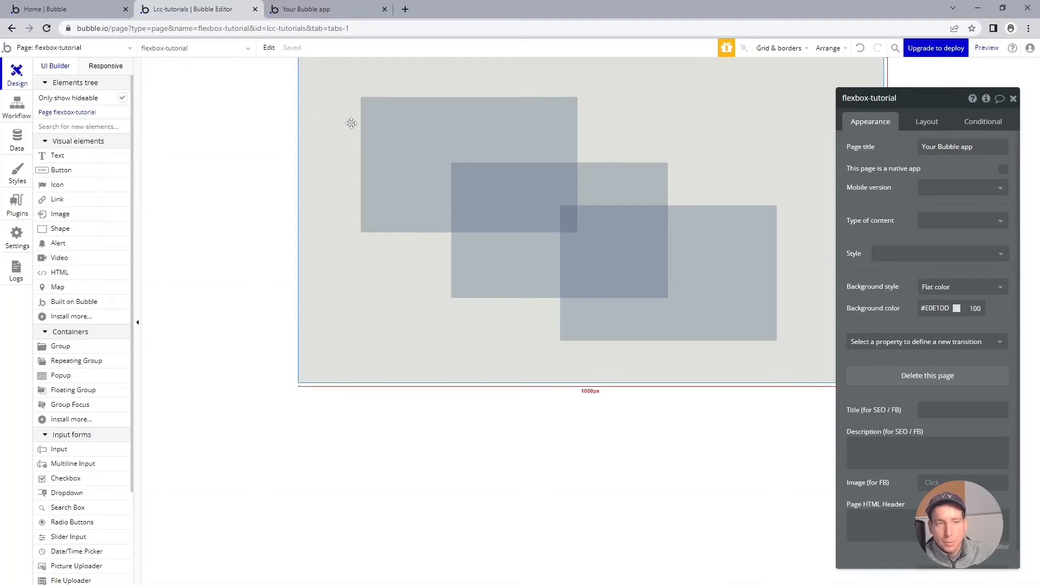
right_click(372, 131)
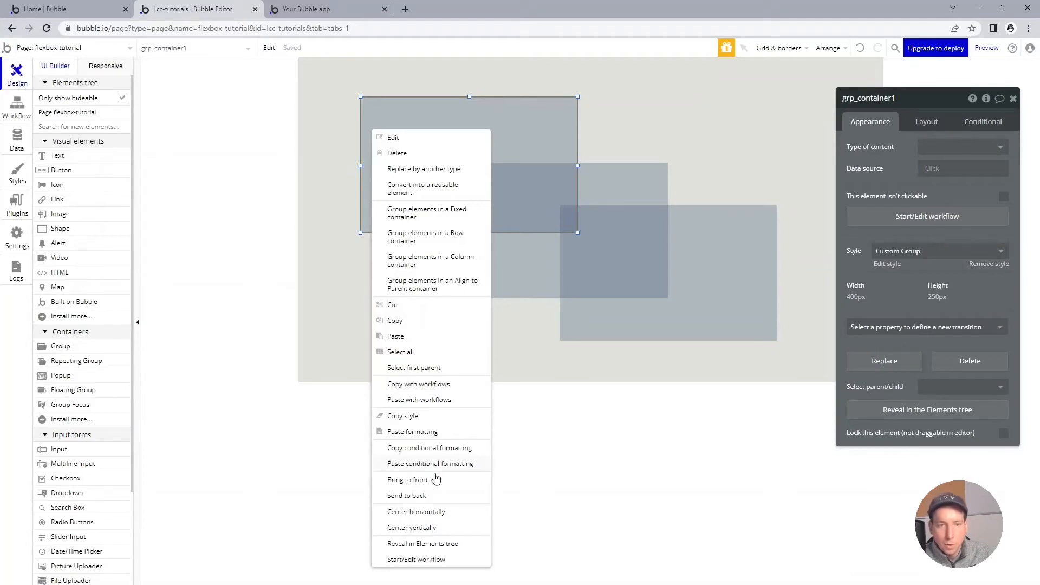
click(435, 543)
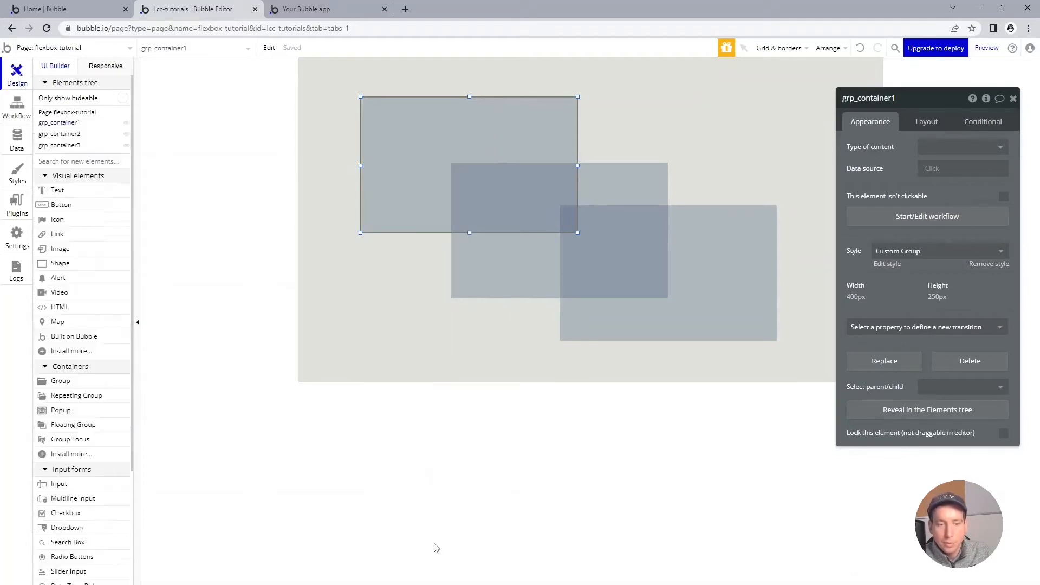
Step: Set the container layout of the flexbox-tutorial page to Column
click(93, 114)
drag(926, 103, 917, 100)
click(917, 118)
click(969, 145)
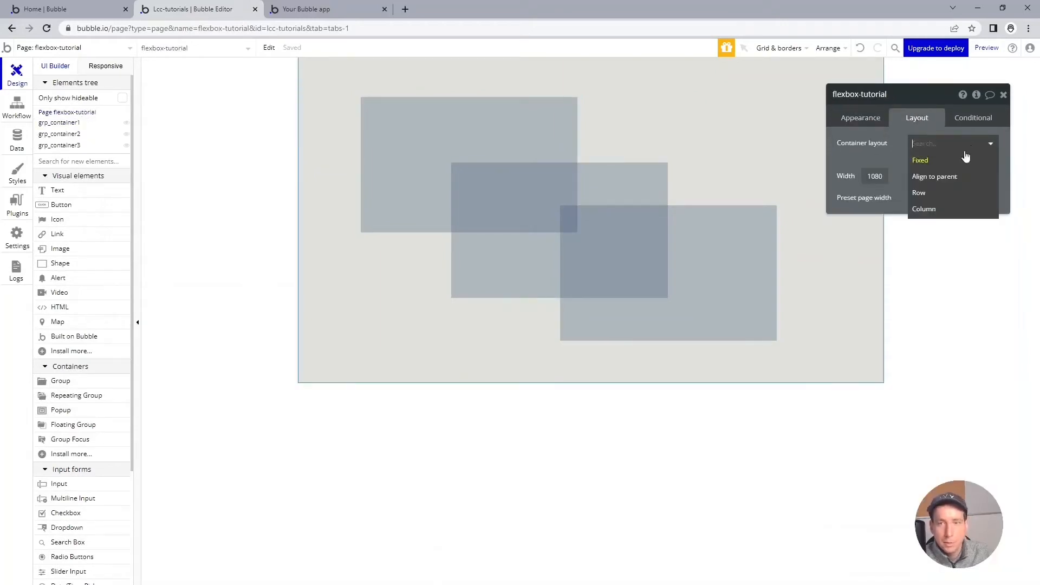
click(958, 211)
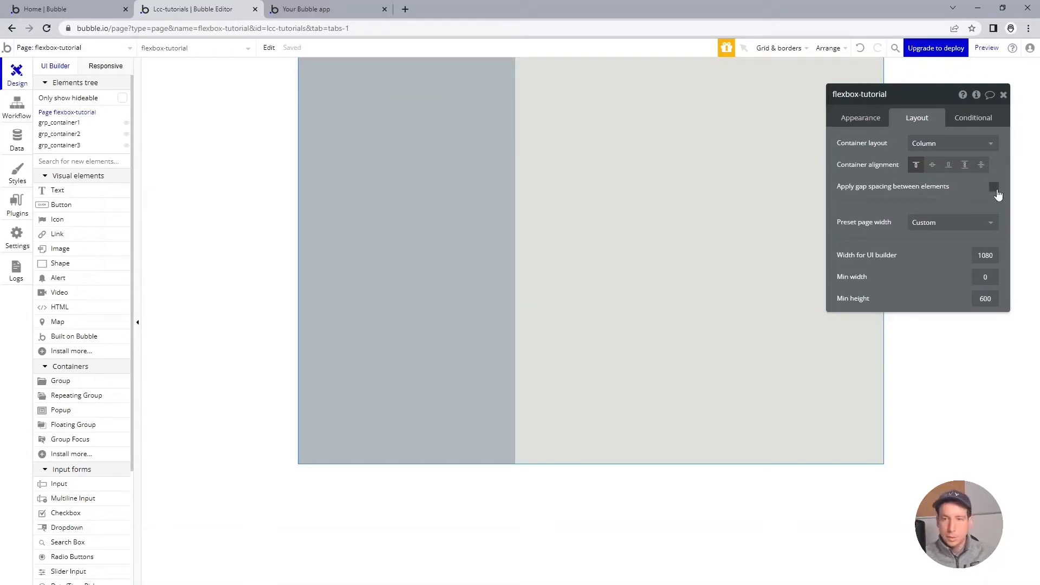
Step: Apply gap spacing between the page's elements with a row gap of 15 px
click(995, 187)
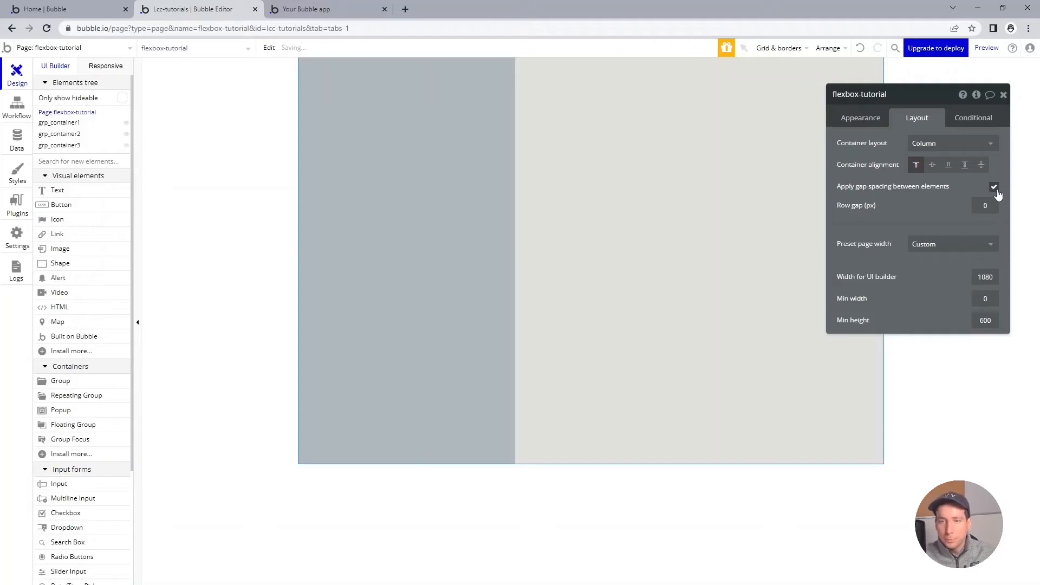
click(986, 206)
text(15)
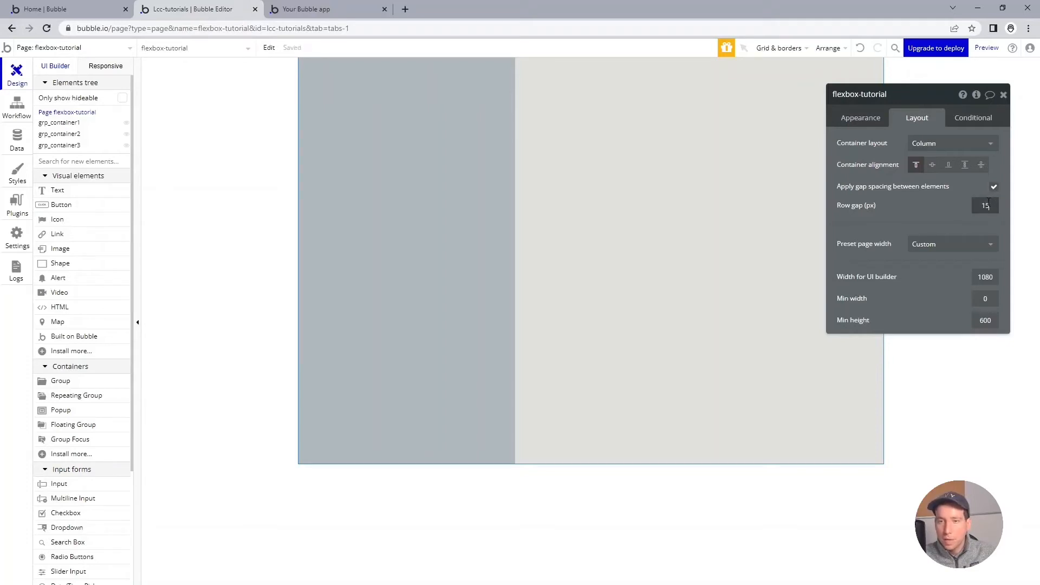
key(Tab)
click(952, 209)
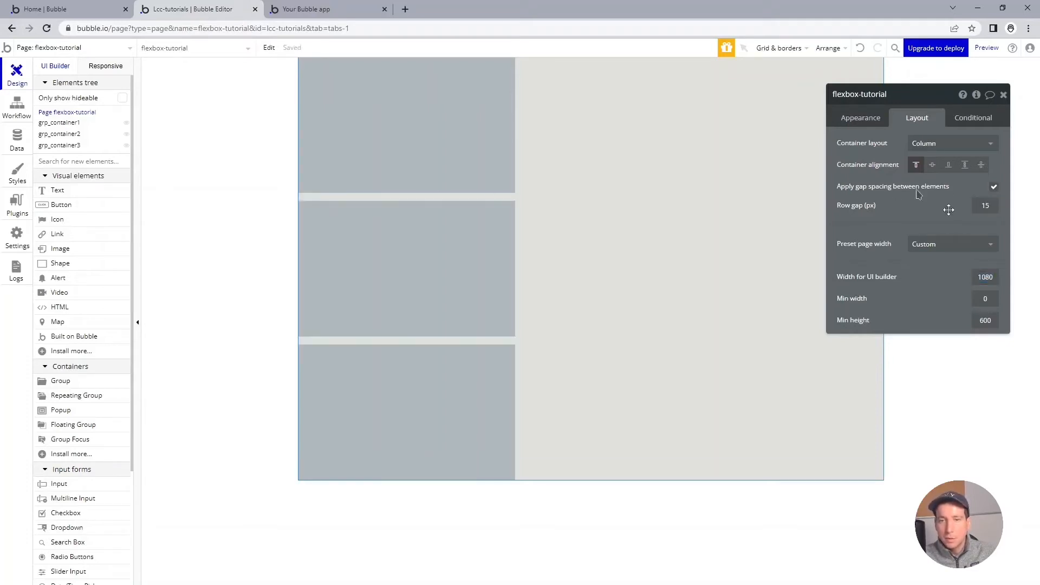
Step: Refresh the page preview, check the column layout in a resized browser window, and return to the editor
key(ctrl+Tab)
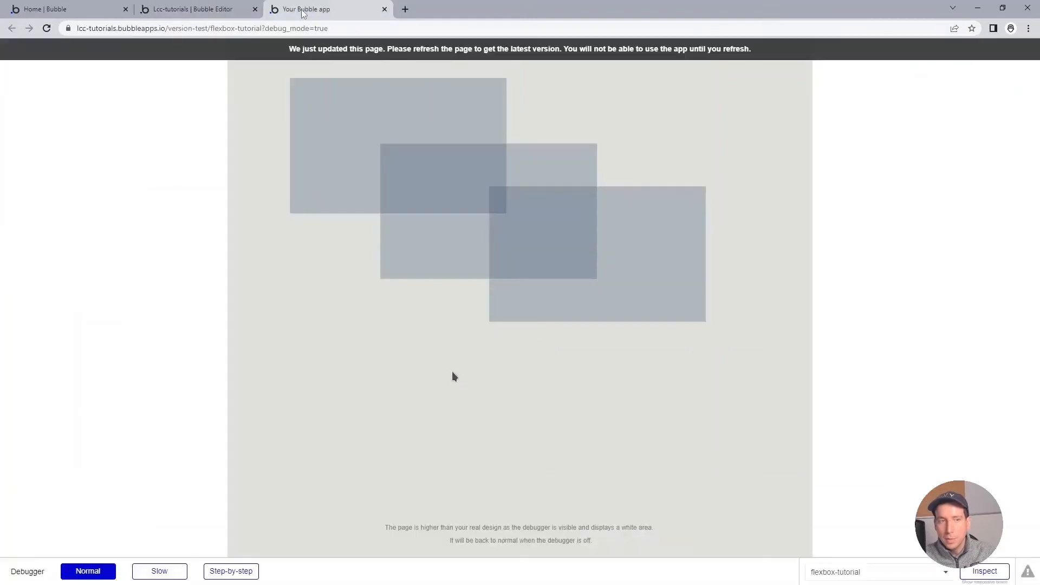
click(503, 50)
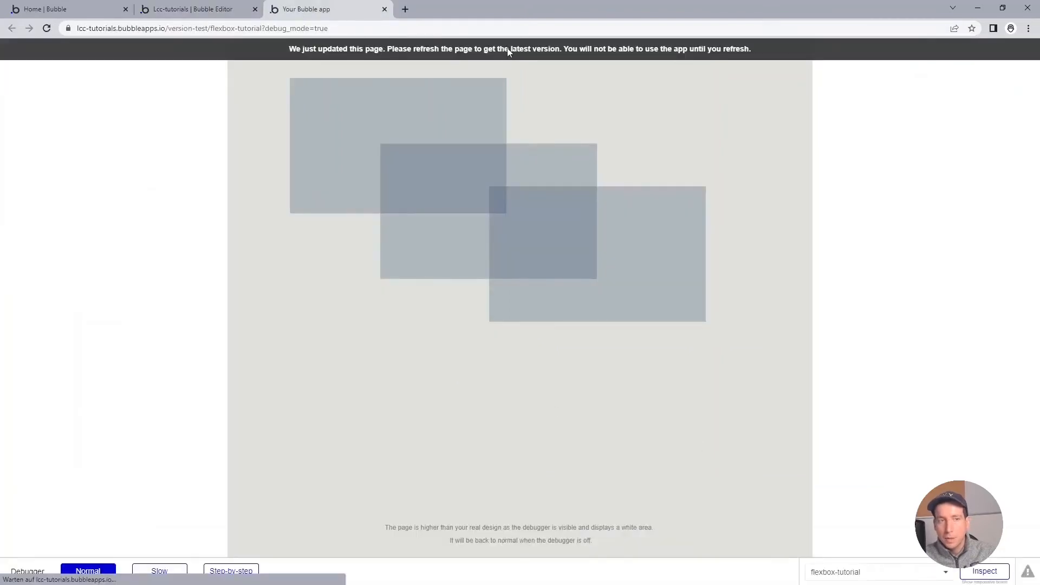
double_click(519, 9)
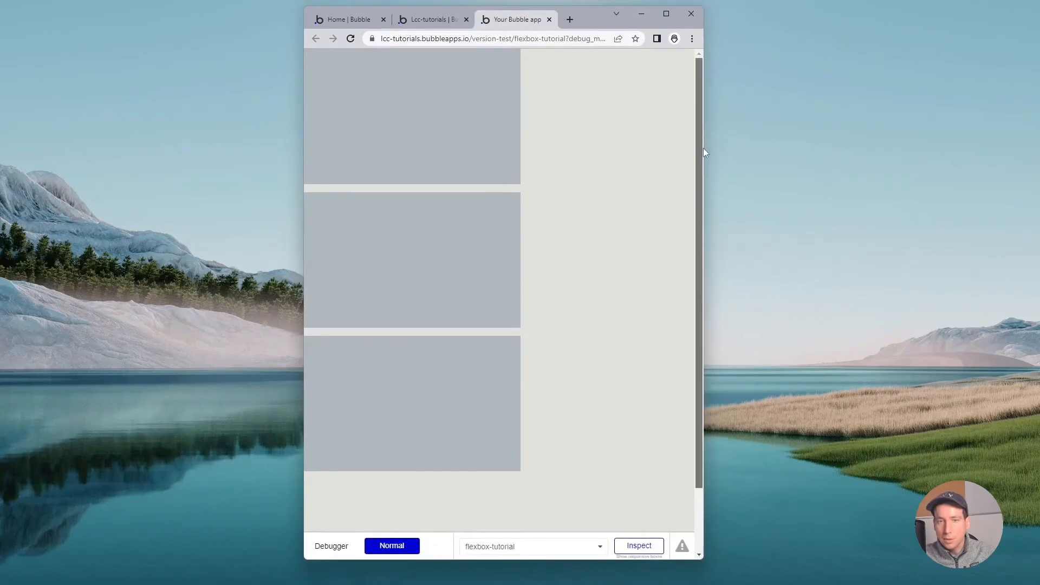
drag(703, 150, 752, 157)
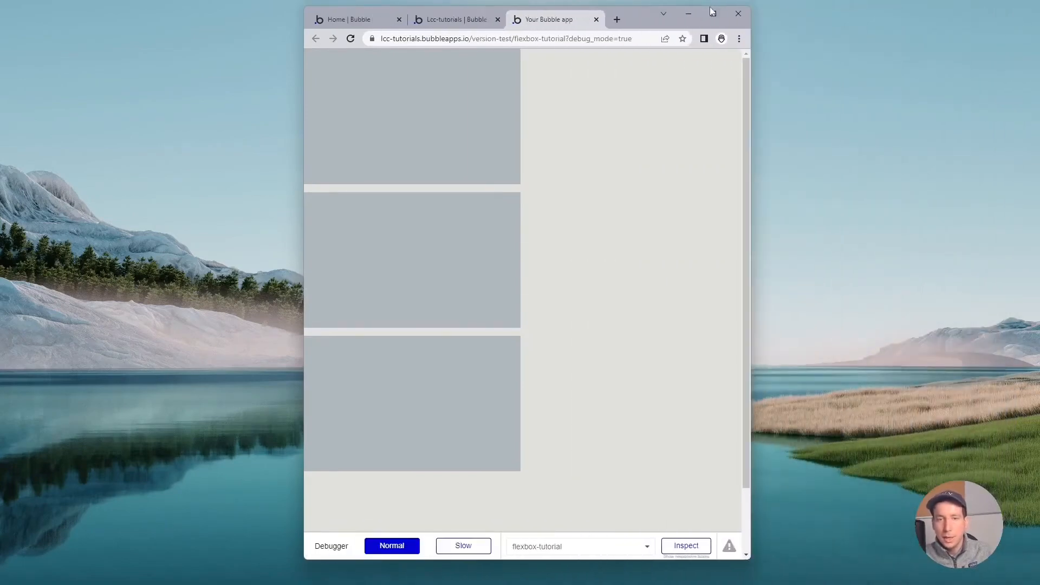
click(711, 13)
click(193, 7)
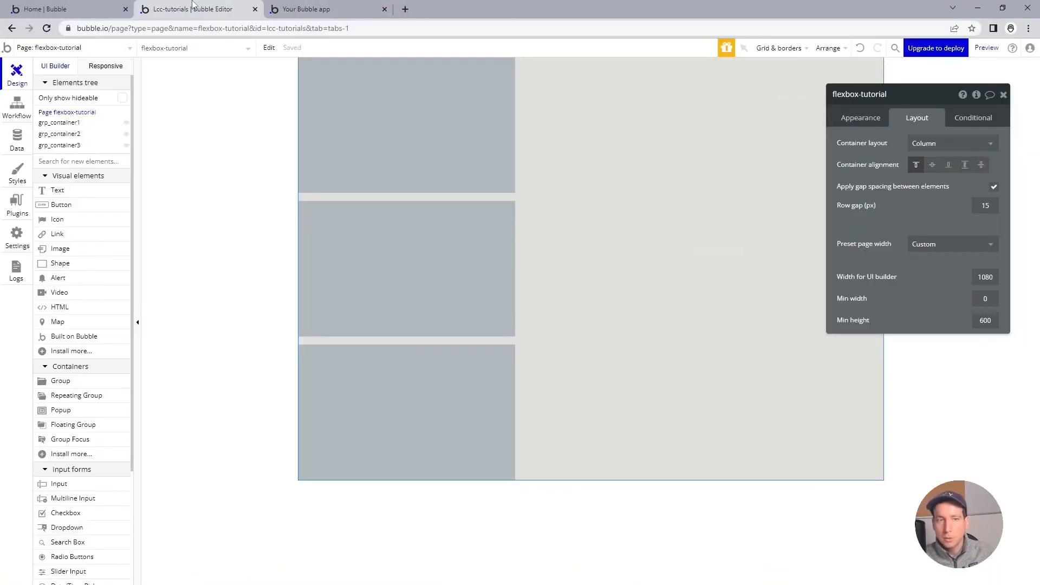
Step: Show the page in the responsive view and narrow it to about 754 px to examine the column layout
click(107, 66)
drag(727, 86, 547, 103)
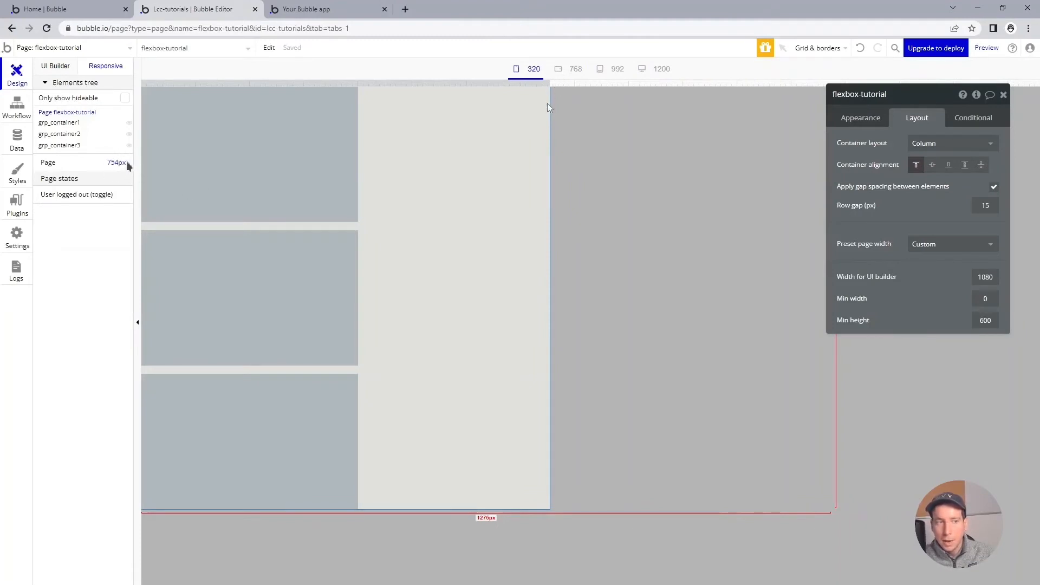
Step: Return to the UI builder and set the flexbox-tutorial page's container layout to Row with a column gap of 15 px
drag(549, 107, 719, 127)
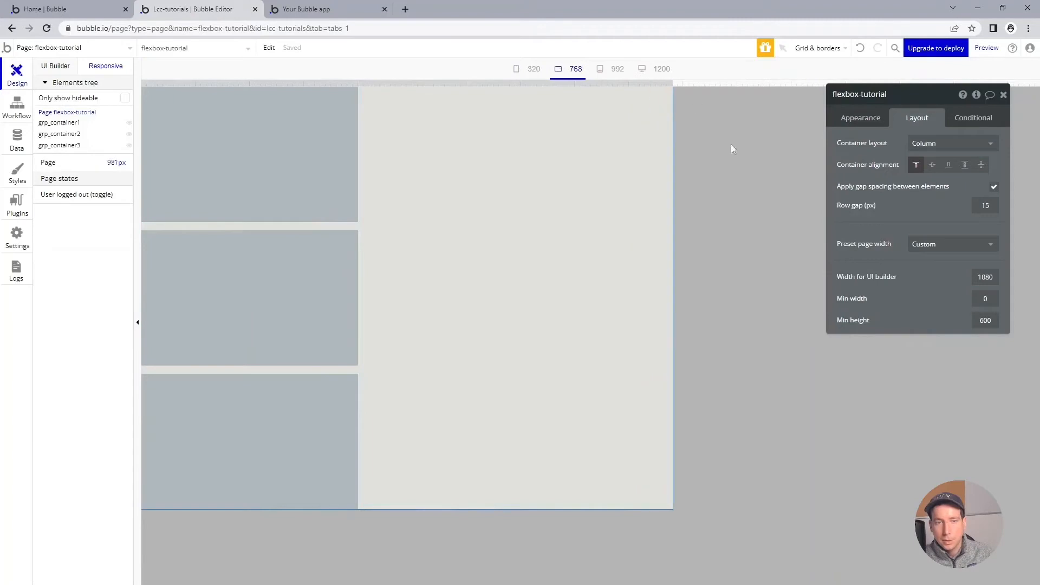
click(56, 66)
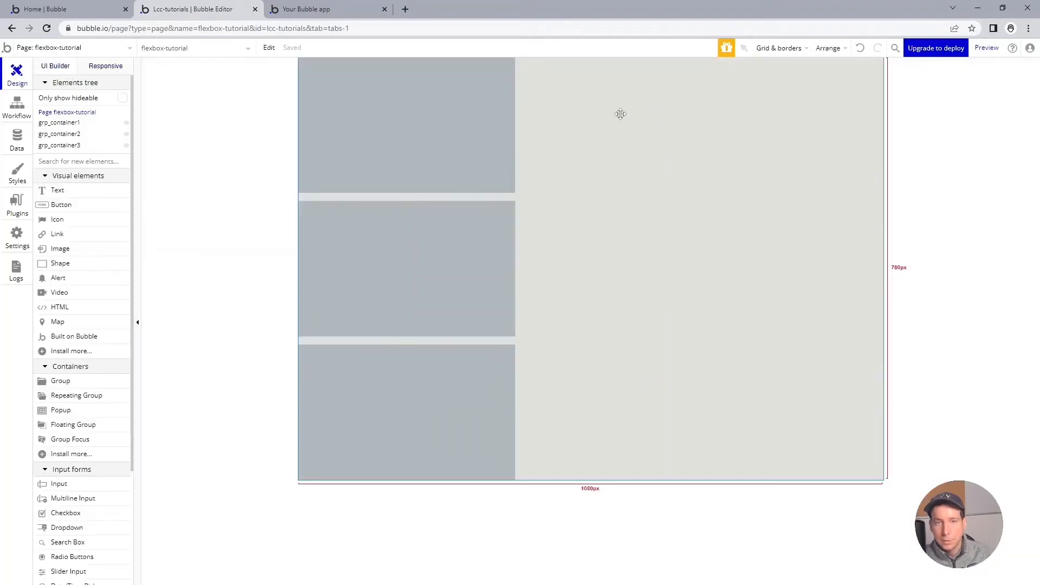
double_click(727, 91)
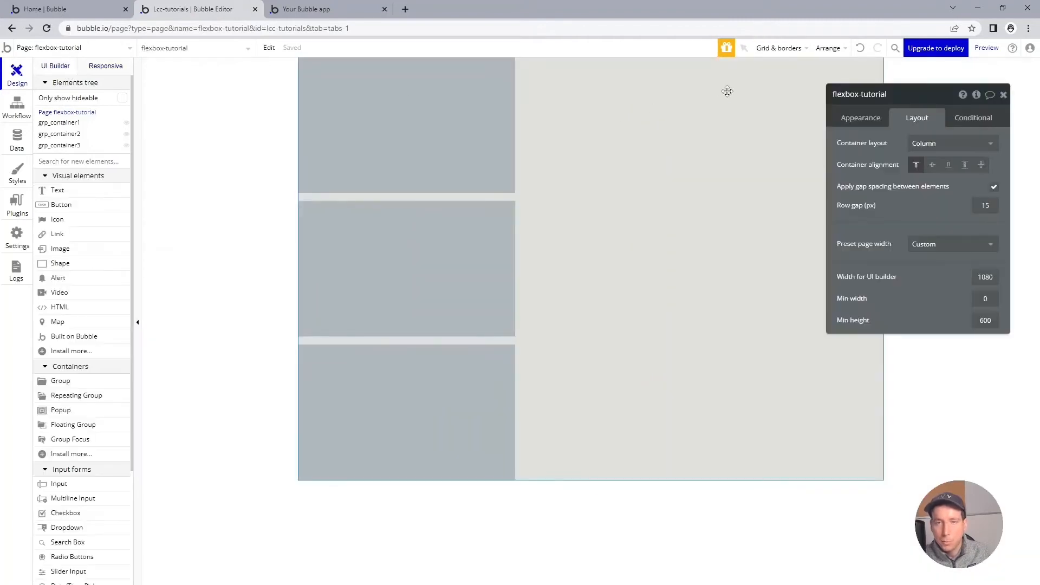
click(945, 144)
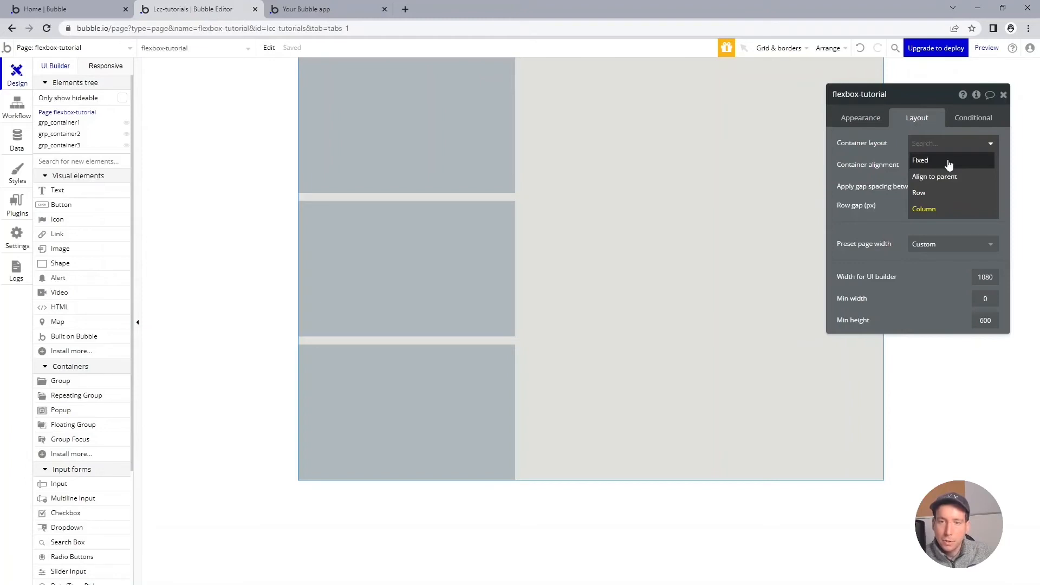
click(943, 192)
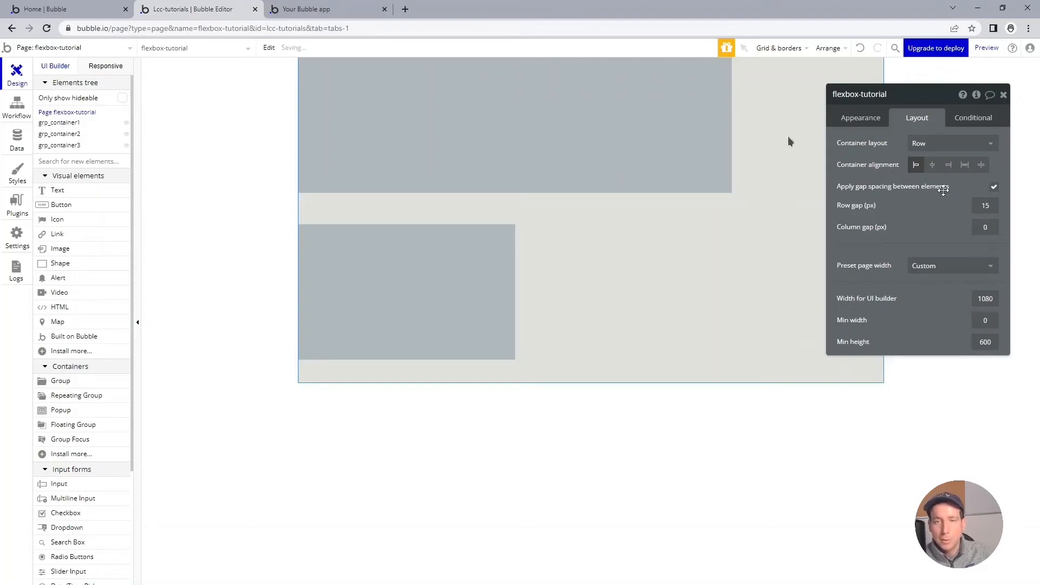
drag(915, 105, 935, 125)
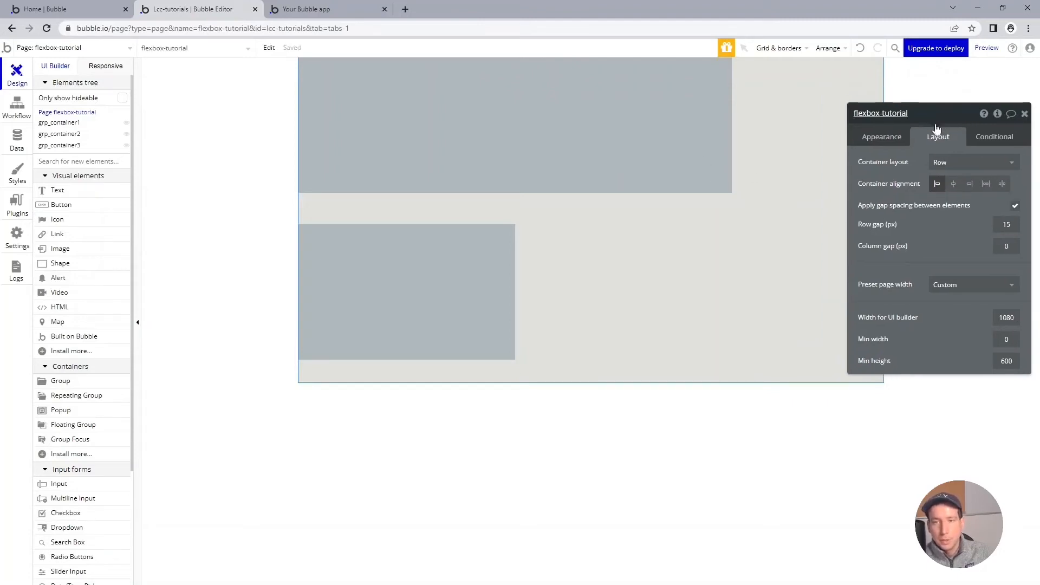
click(1014, 252)
text(15)
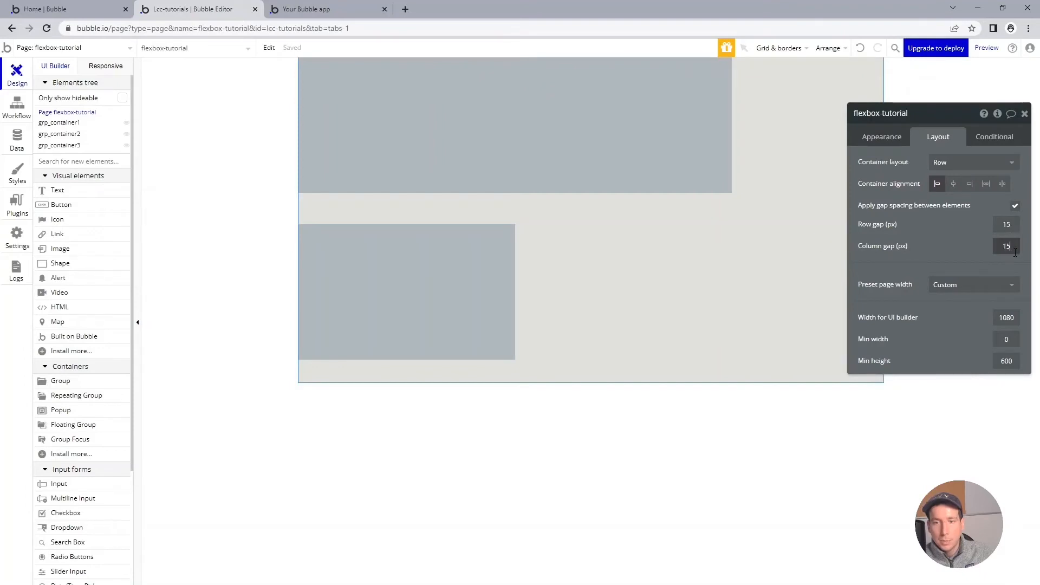
key(Tab)
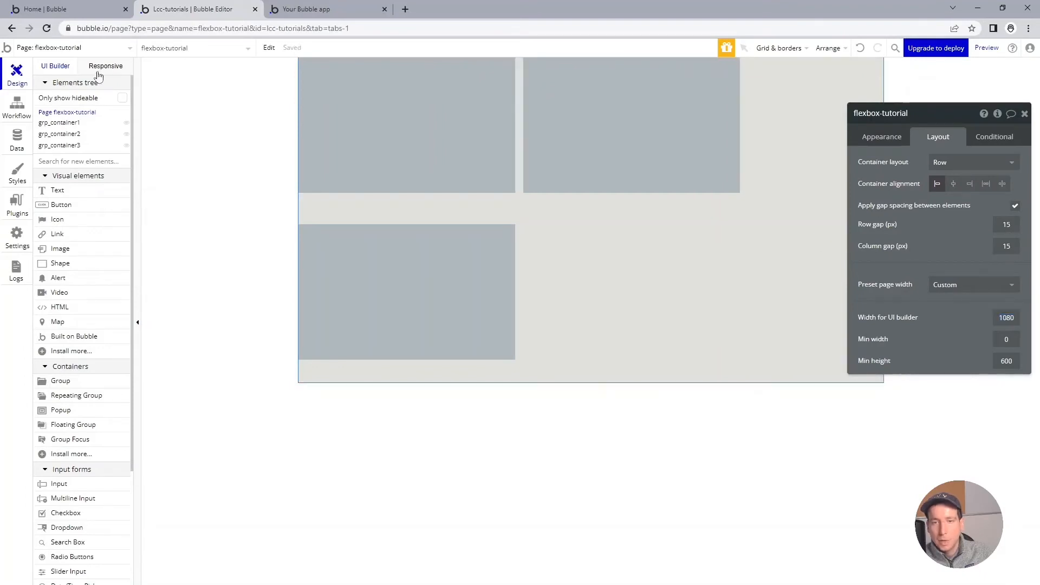
Step: Examine the row layout in the responsive view, widening the page to about 1388 px and narrowing it to about 1220 px
click(99, 69)
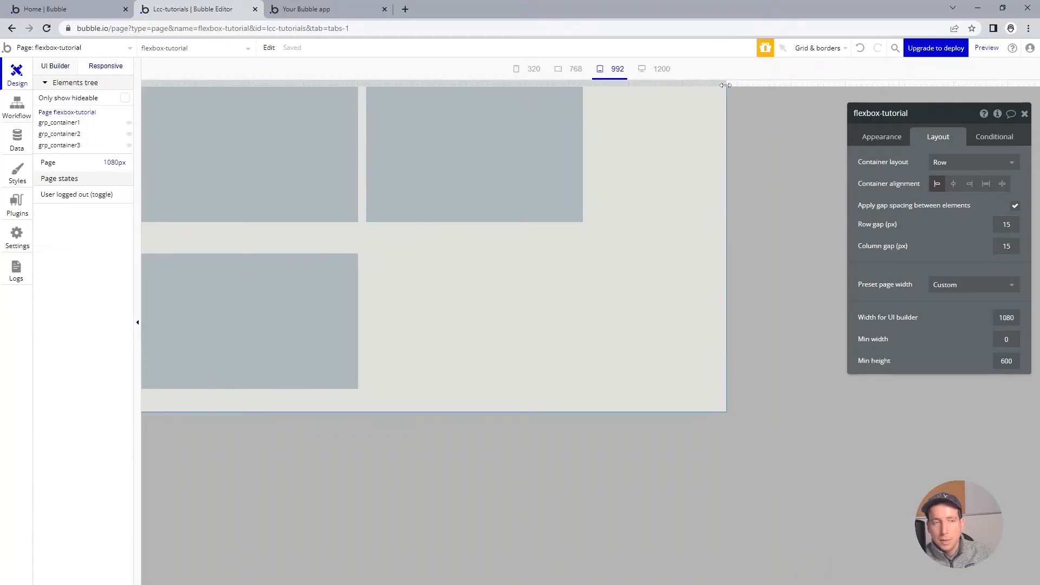
drag(726, 85, 891, 83)
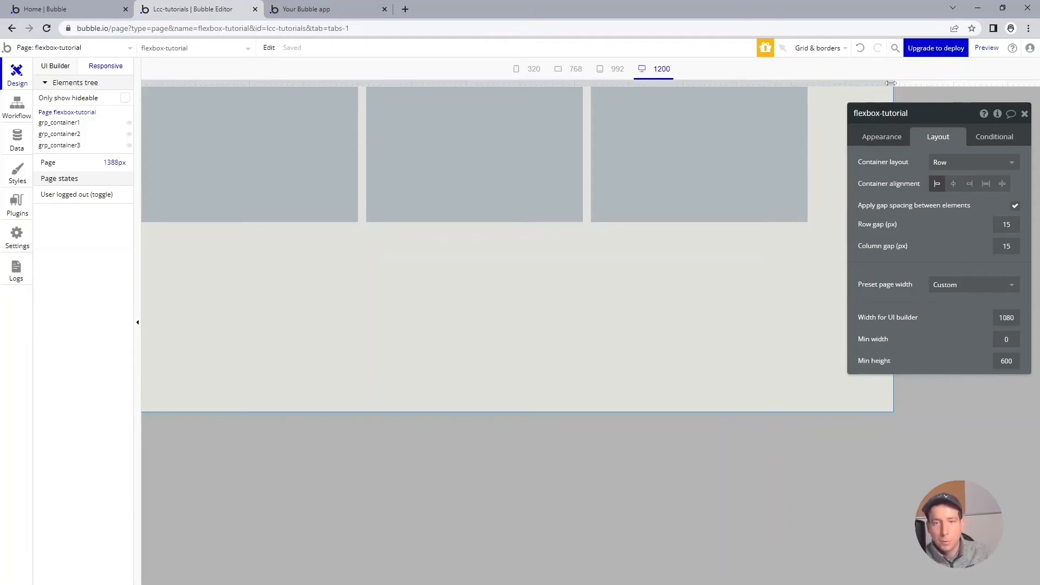
drag(891, 83, 808, 85)
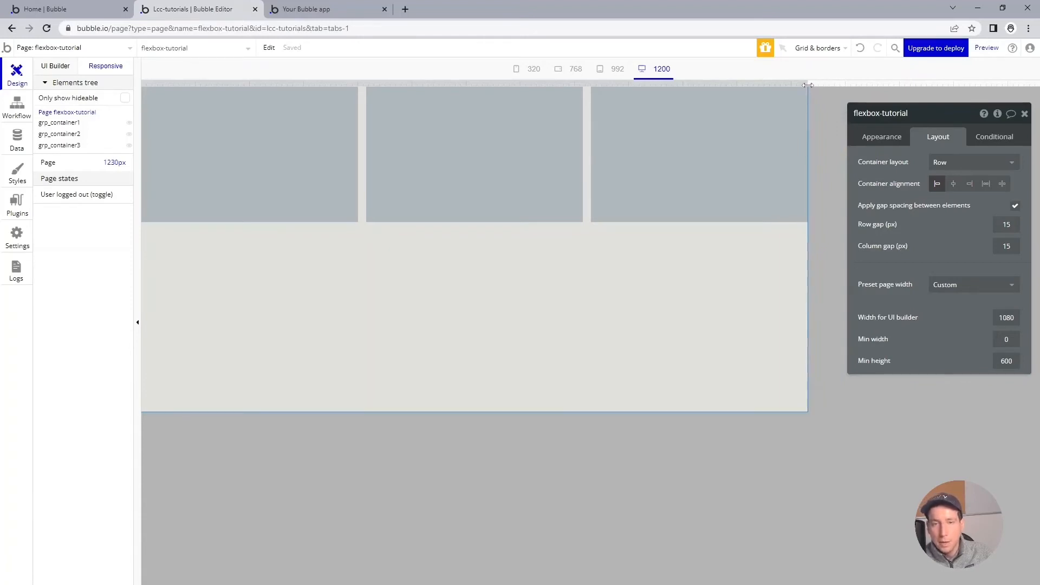
drag(808, 85, 807, 85)
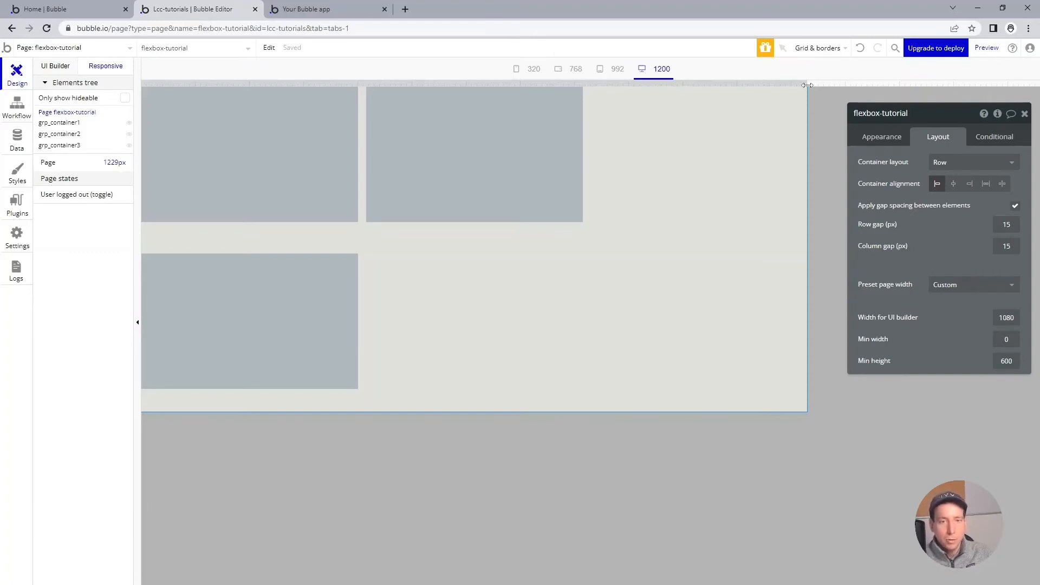
mouse_move(807, 85)
mouse_down()
mouse_move(354, 81)
mouse_move(838, 84)
mouse_move(802, 86)
mouse_up()
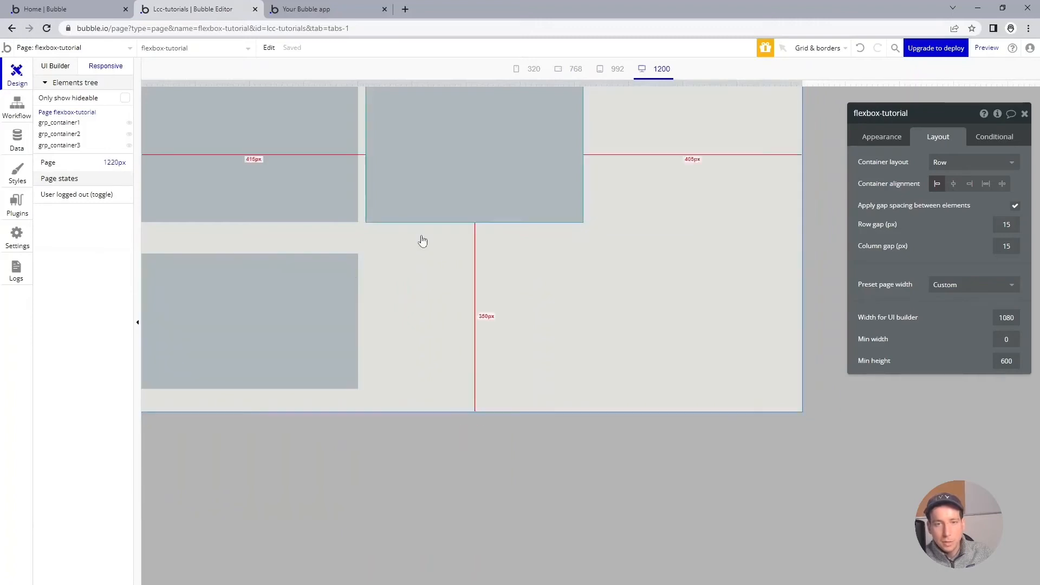
Step: Set the page's minimum height to 0 and check the row layout at a page width of about 1061 px
drag(921, 127, 905, 126)
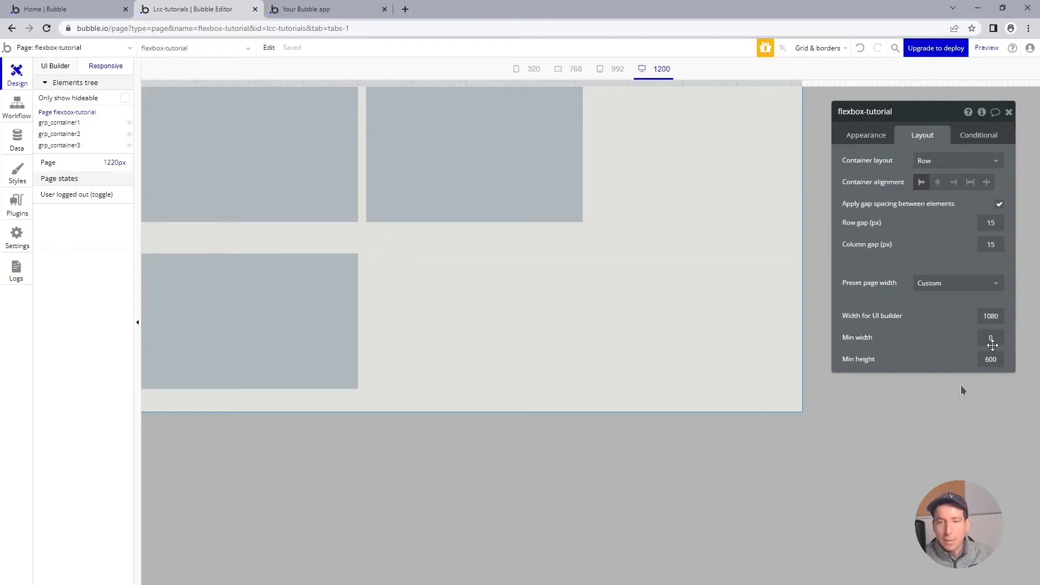
double_click(991, 359)
text(0)
drag(802, 85, 716, 120)
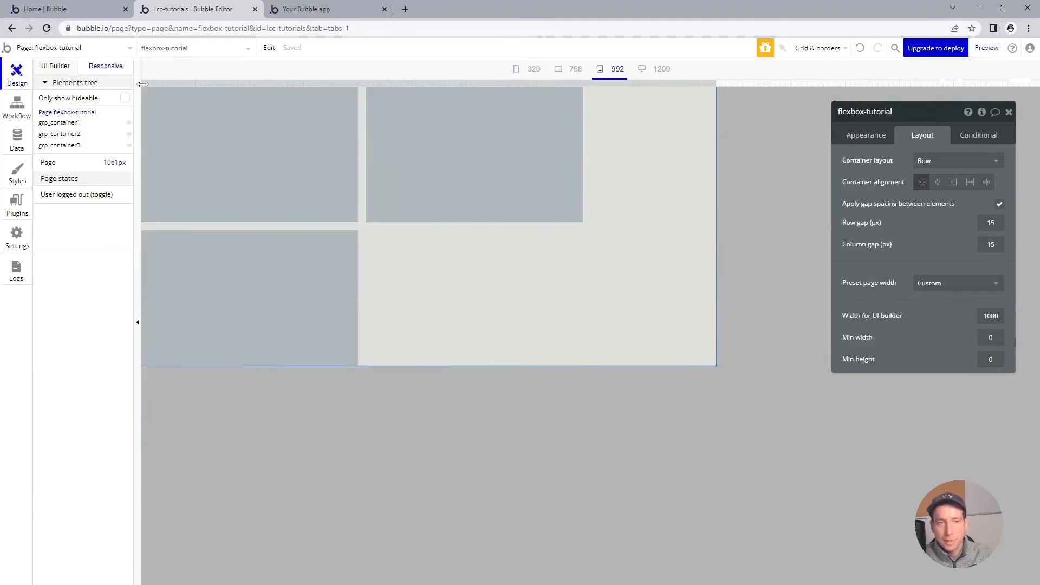
Step: Set the page's container layout to Column and show it in the responsive view at about 1190 px wide
click(66, 71)
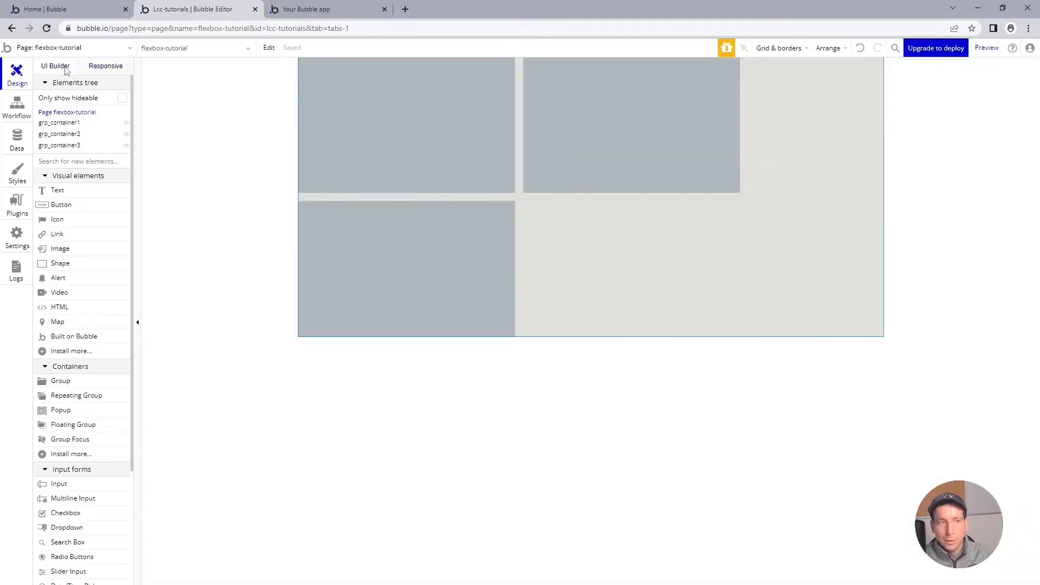
double_click(834, 166)
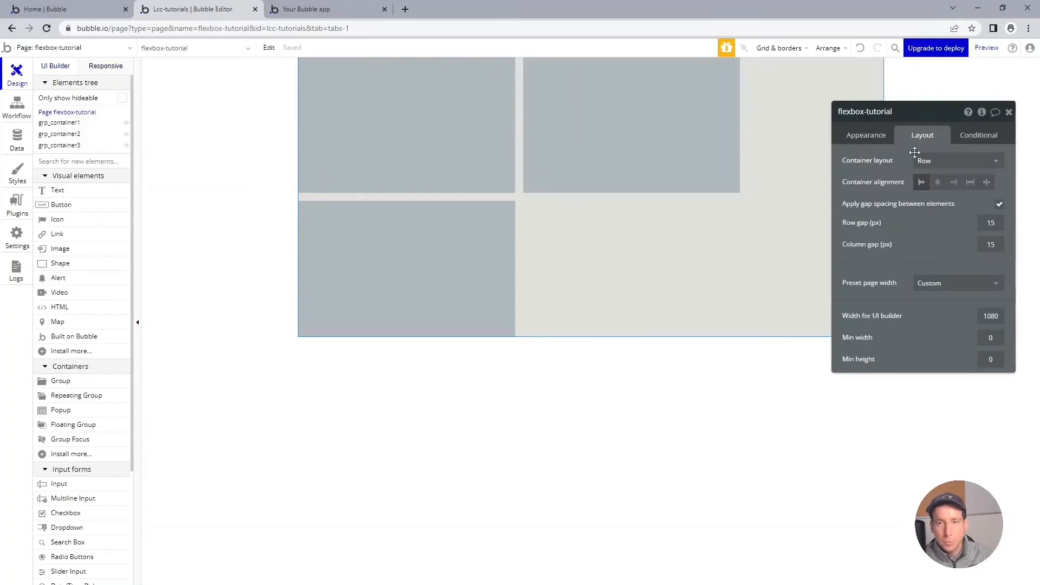
click(921, 161)
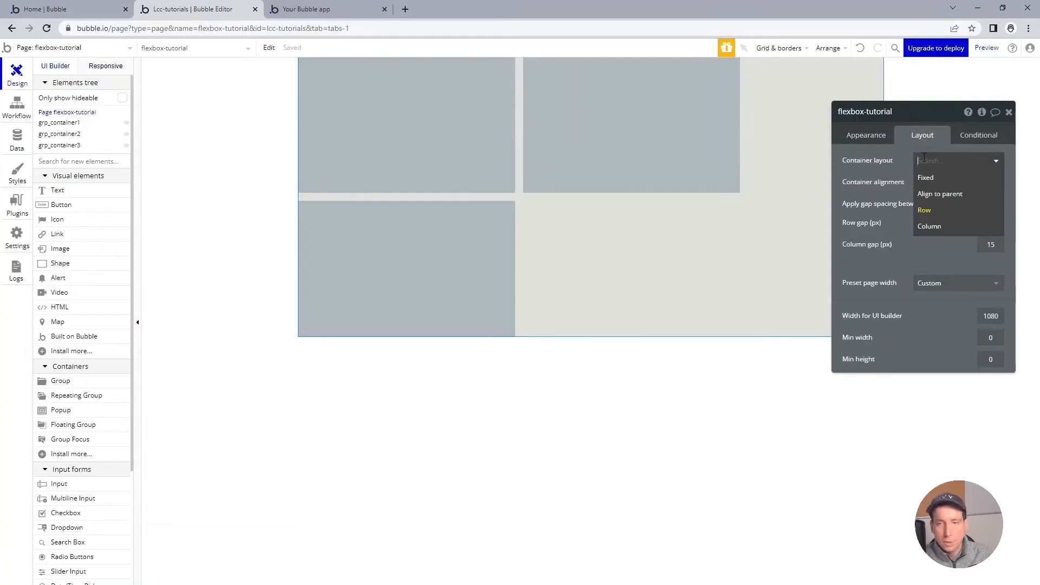
click(963, 226)
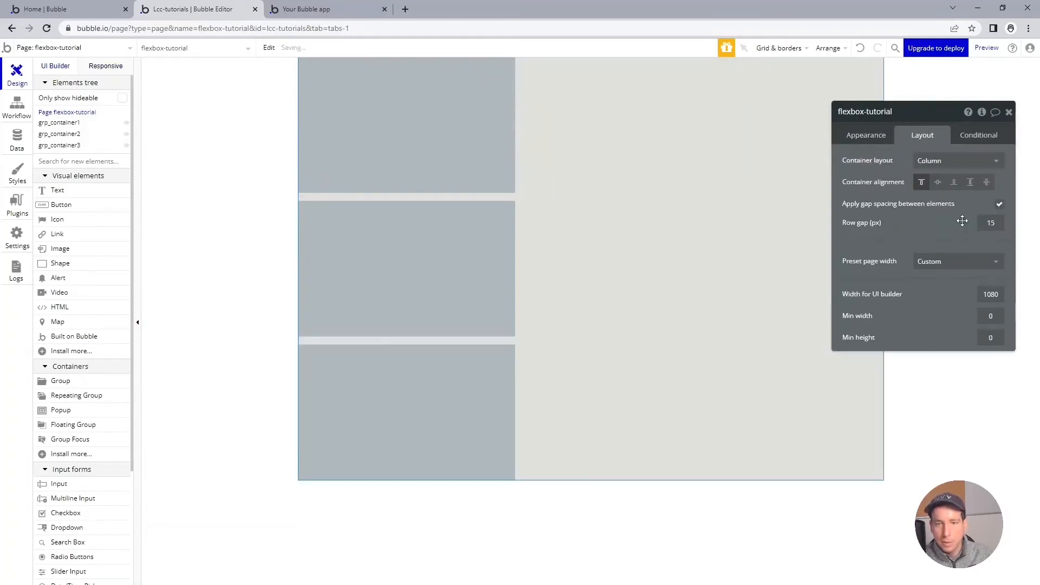
click(102, 66)
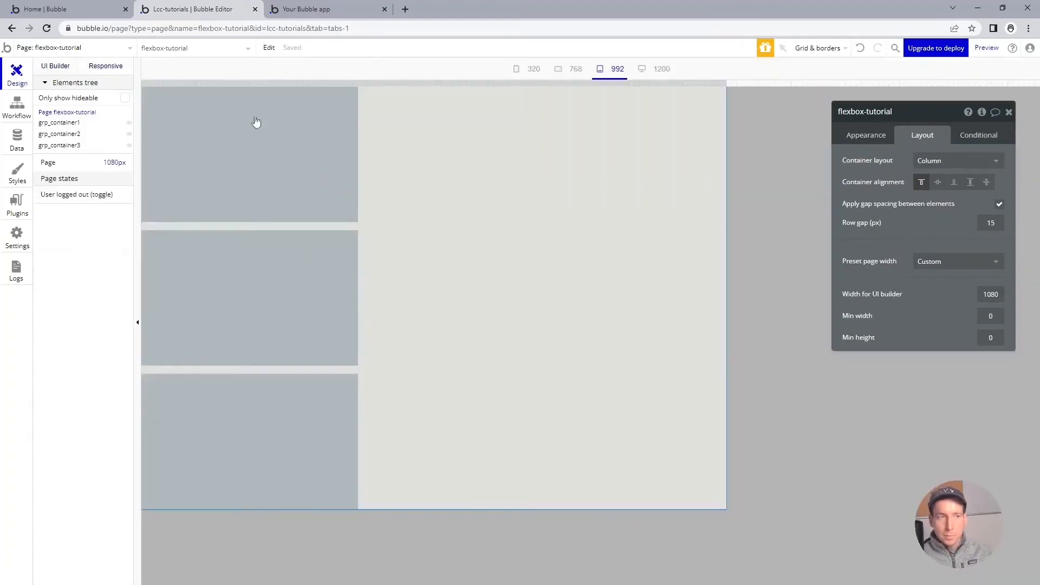
drag(727, 84, 785, 85)
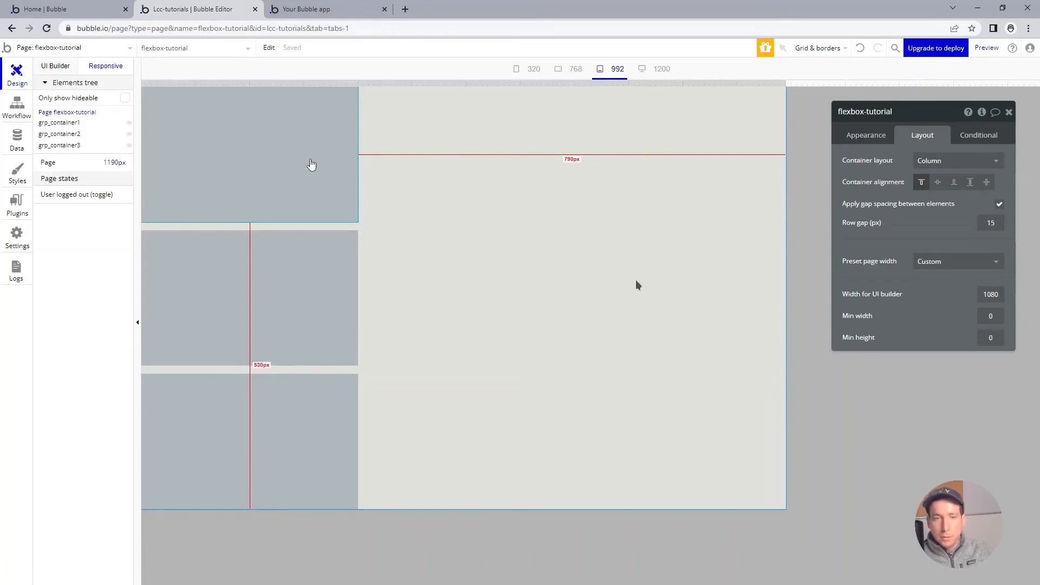
Step: Horizontally center grp_container1 and grp_container3, align grp_container2 right, and check the alignment at a page width of about 864 px
click(311, 164)
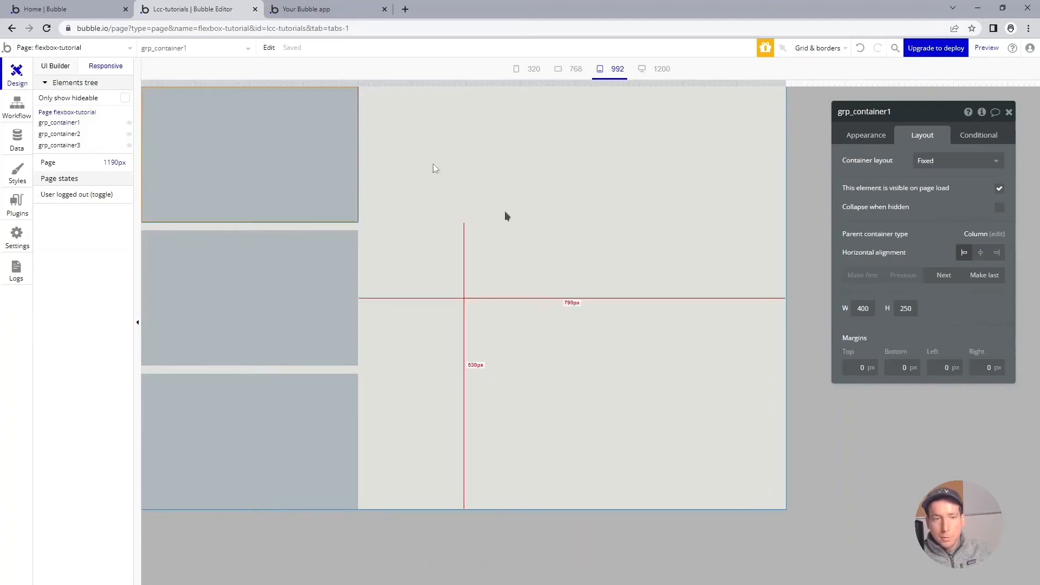
click(982, 255)
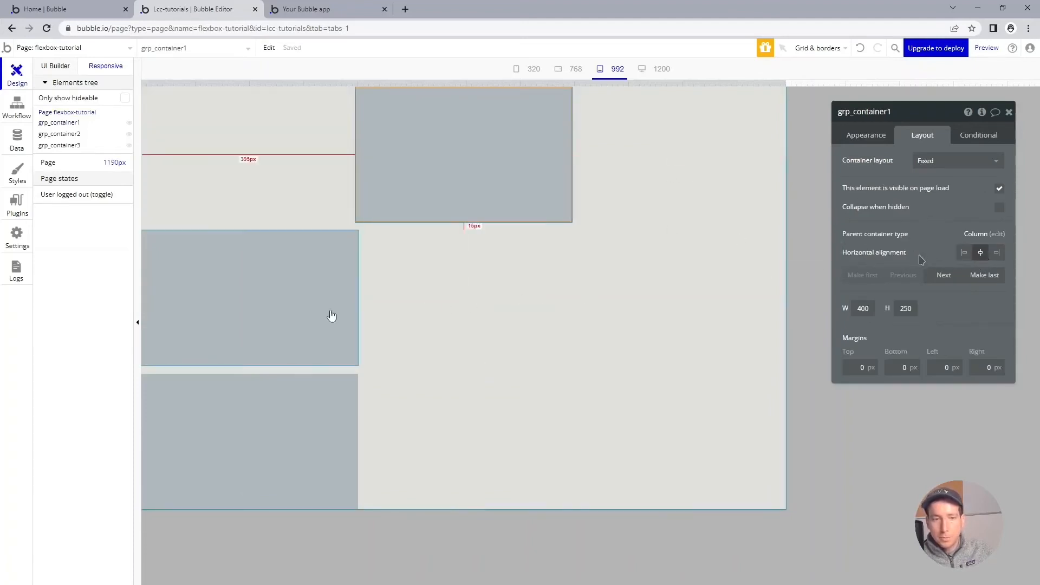
click(331, 316)
click(996, 257)
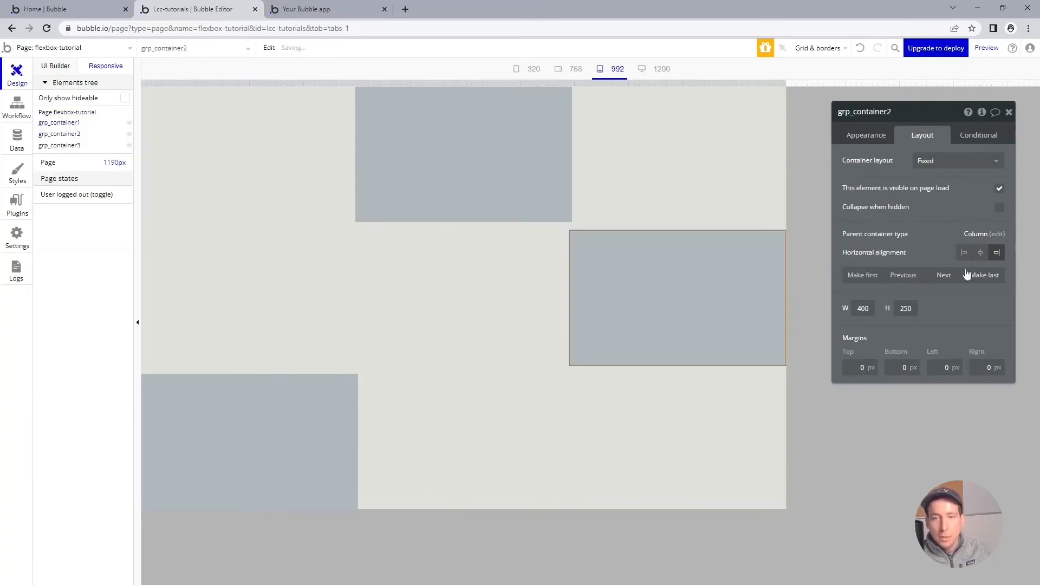
click(344, 413)
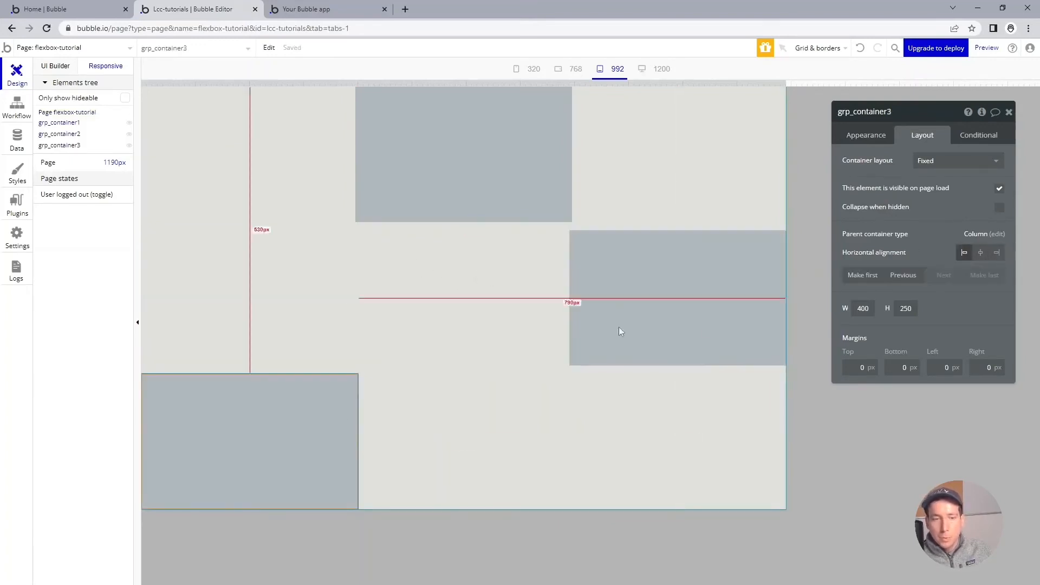
click(981, 253)
drag(786, 84, 610, 107)
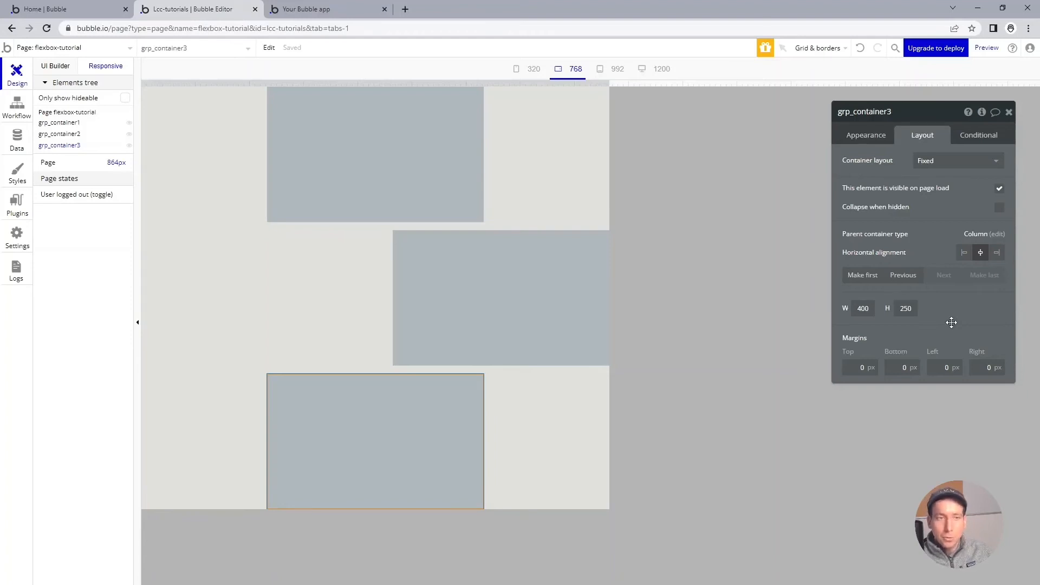
click(461, 160)
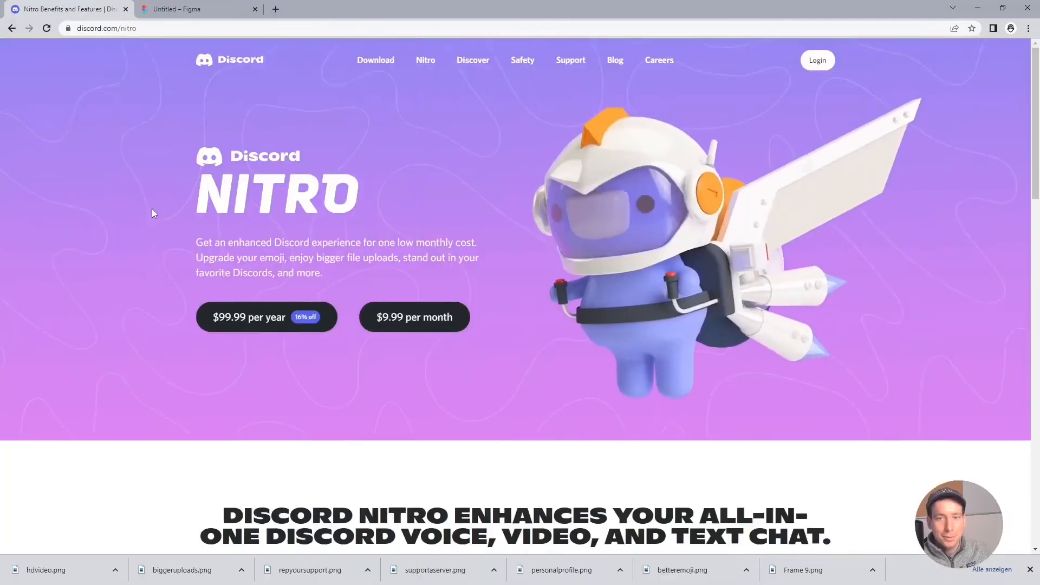
Step: Switch to the Discord Nitro web page and examine how its perk cards are arranged at full window width
scroll(152, 210, down, 4)
scroll(151, 213, down, 3)
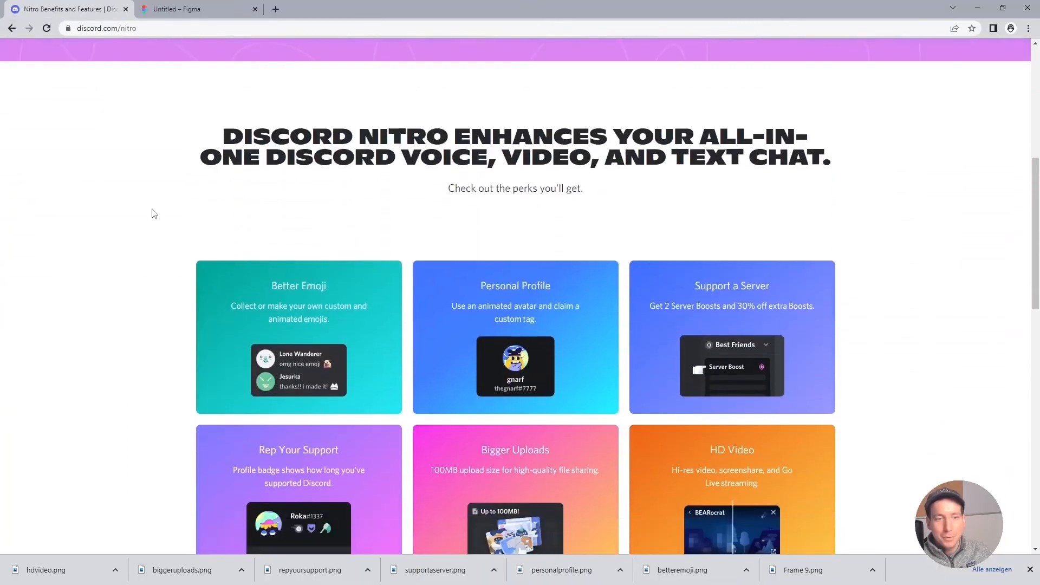
scroll(126, 96, down, 1)
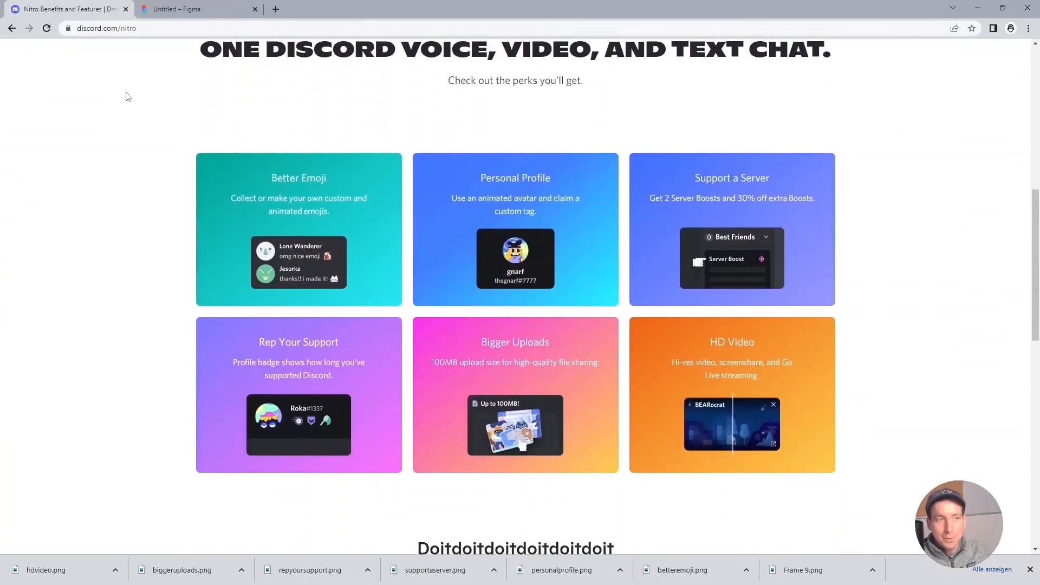
scroll(401, 206, down, 3)
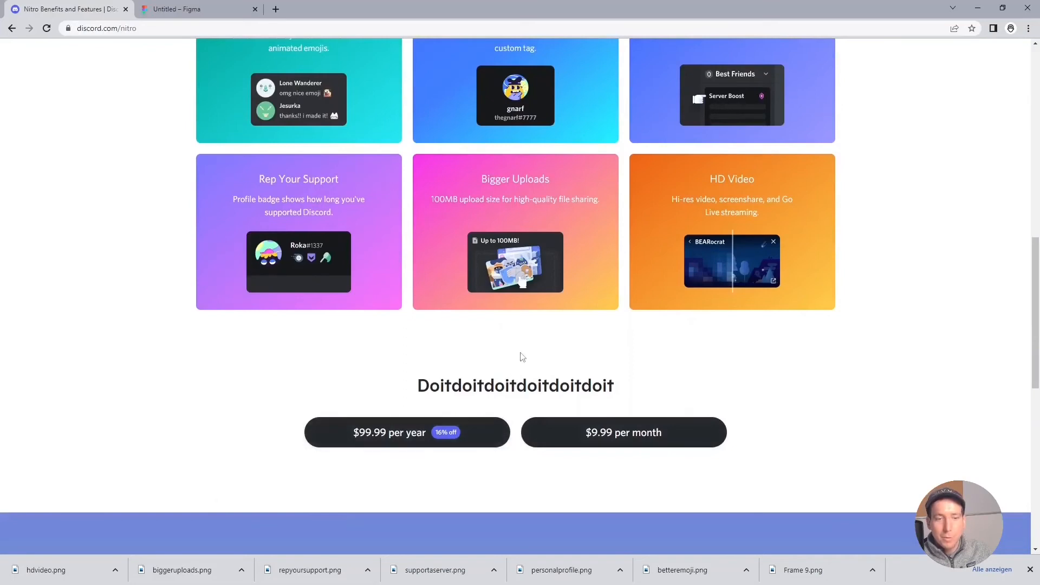
scroll(520, 358, up, 4)
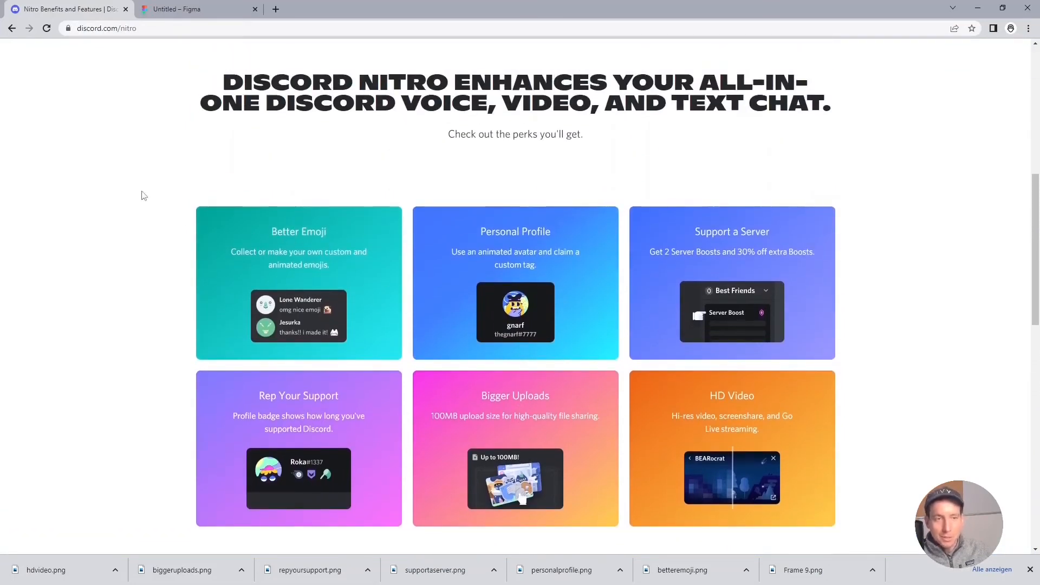
Step: Resize the Discord Nitro browser window from wide to phone width and examine how the perk cards rearrange
double_click(342, 5)
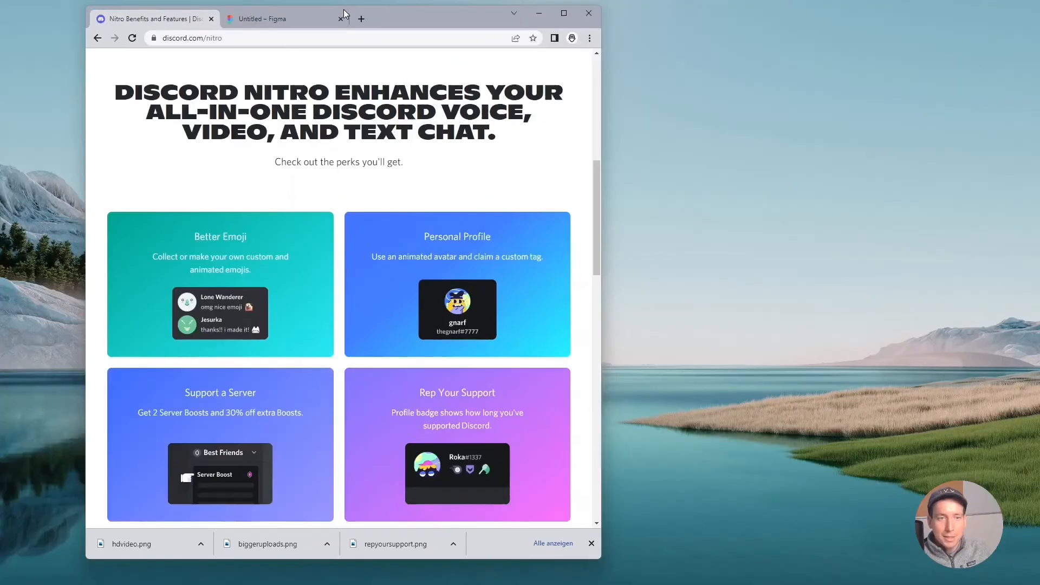
drag(605, 112, 904, 118)
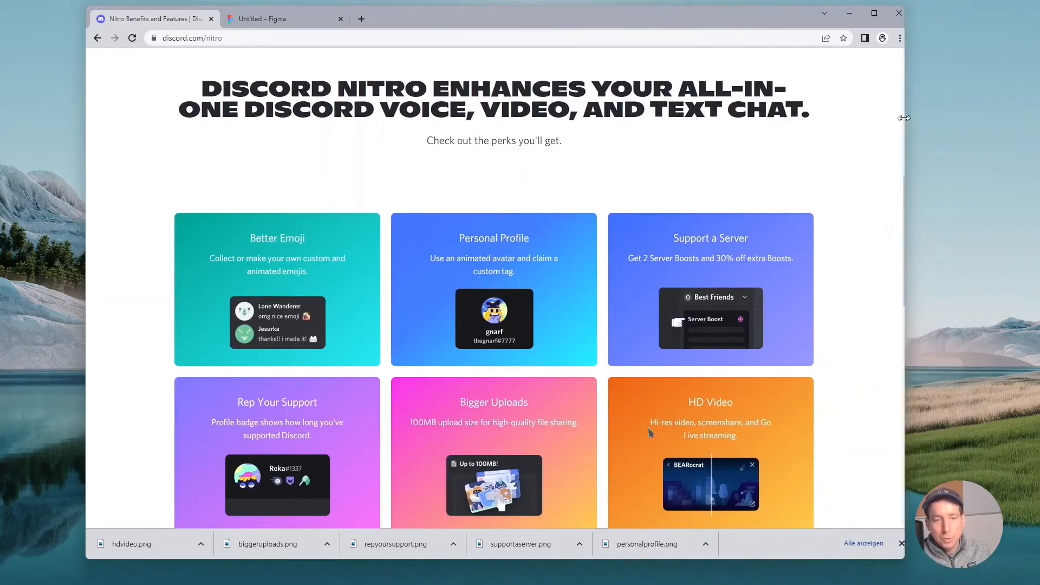
drag(904, 117, 684, 137)
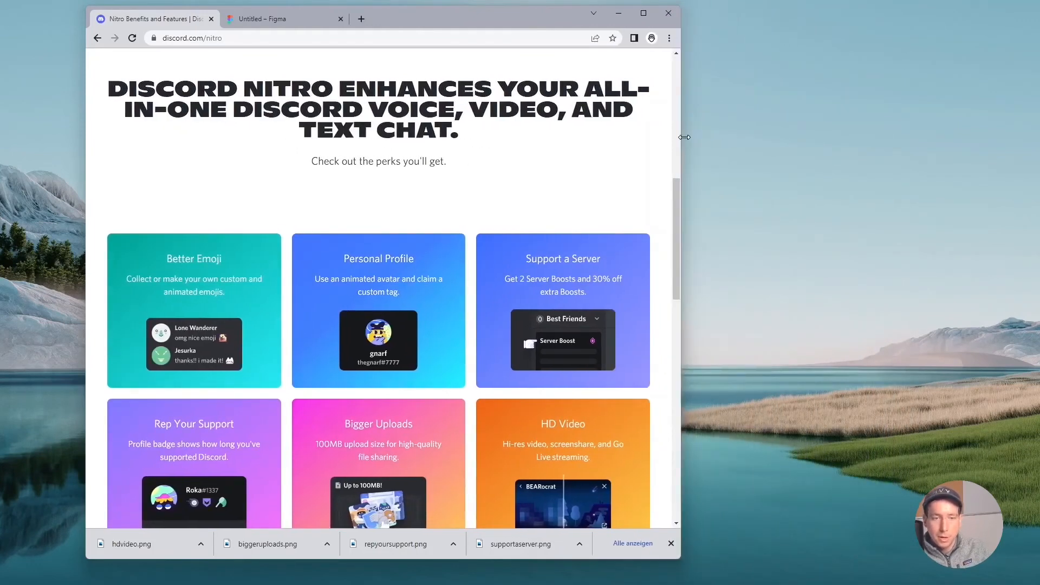
drag(684, 137, 307, 217)
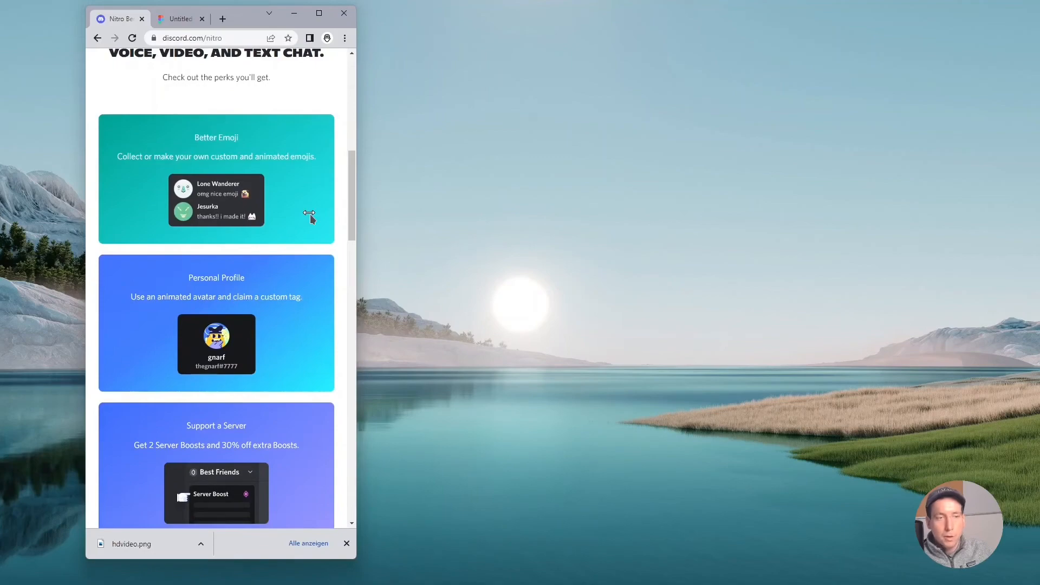
scroll(287, 256, down, 12)
scroll(288, 261, up, 12)
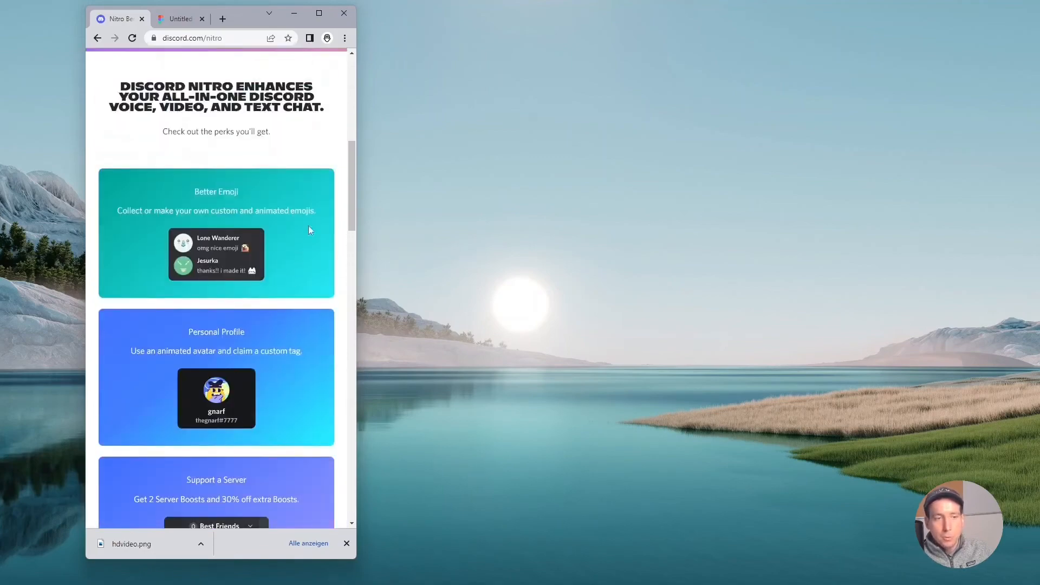
Step: Widen the Discord Nitro browser window and examine the headline section as one block of the page
drag(356, 165, 920, 211)
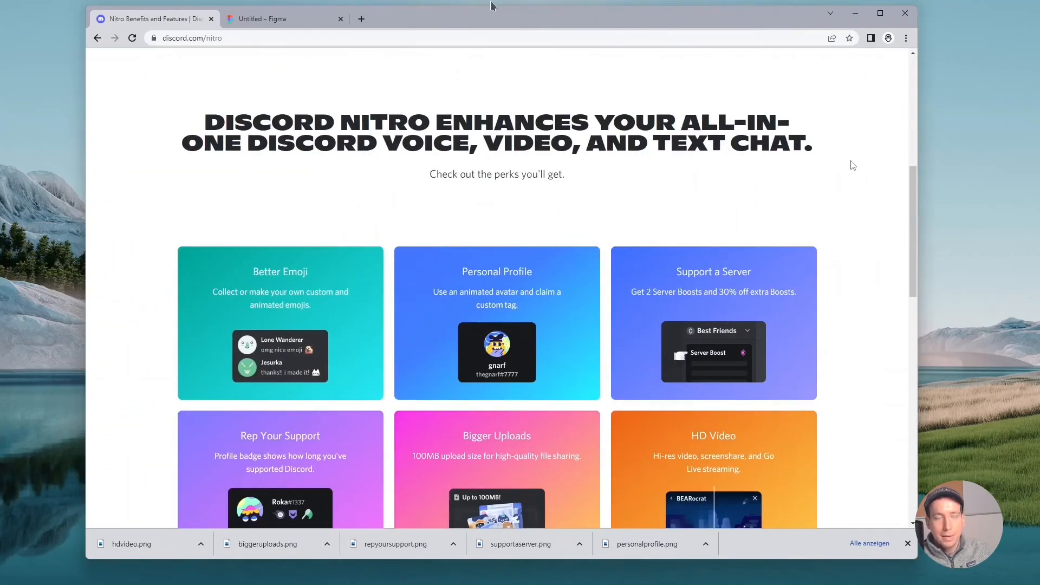
drag(178, 120, 827, 169)
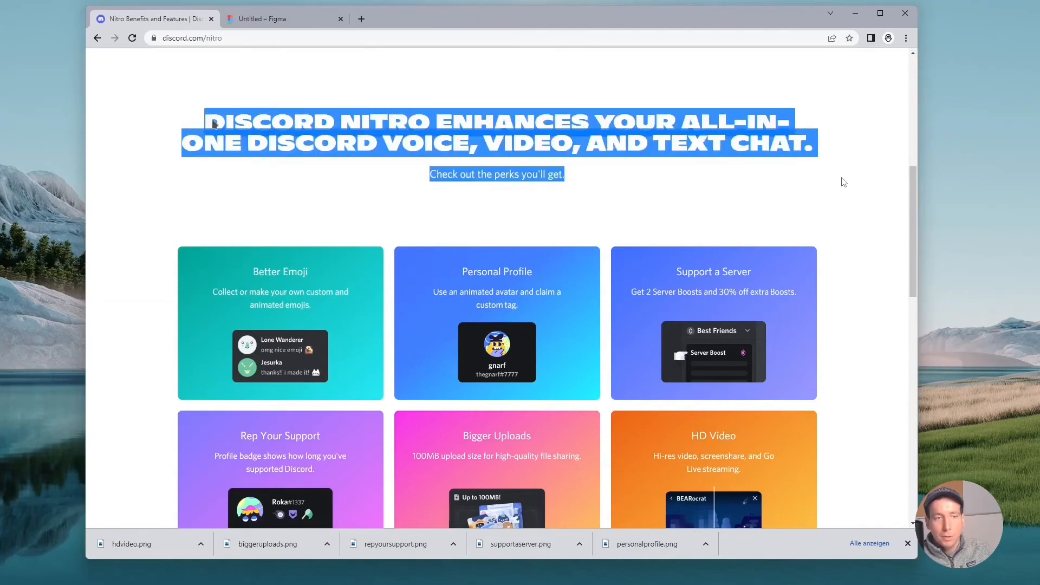
click(844, 181)
scroll(845, 182, down, 1)
scroll(271, 132, down, 2)
Step: Examine the six perk cards and the pricing section as separate blocks of the Discord Nitro page, and maximize the browser window
drag(162, 150, 747, 373)
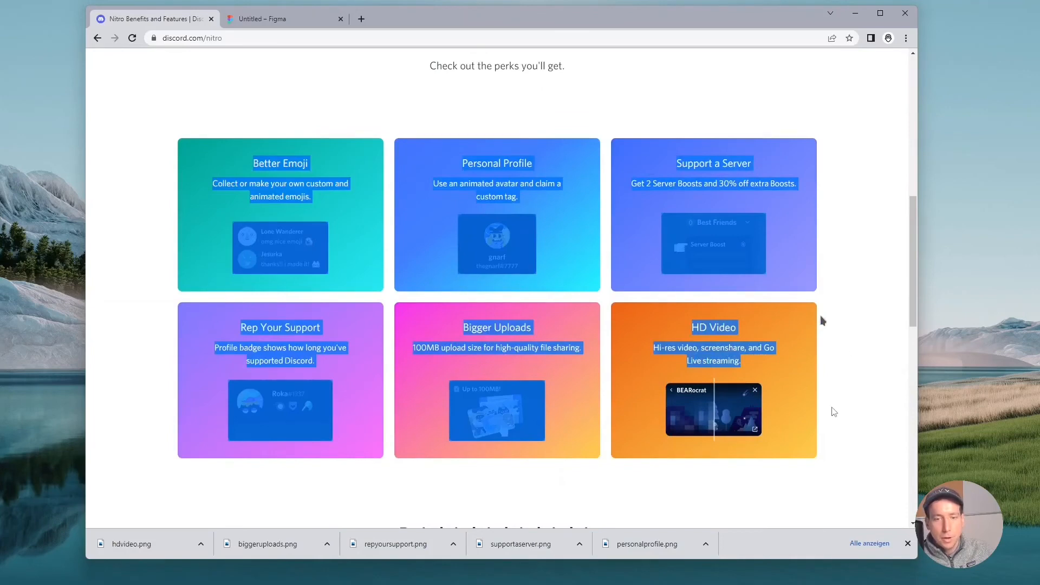
scroll(832, 412, down, 1)
scroll(832, 407, down, 2)
drag(362, 378, 743, 418)
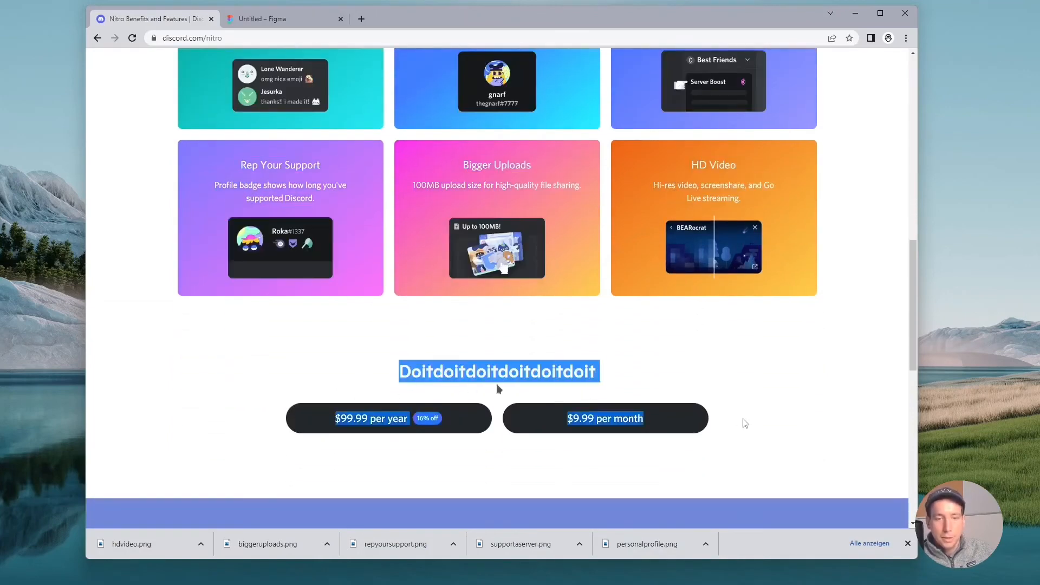
click(502, 453)
click(879, 13)
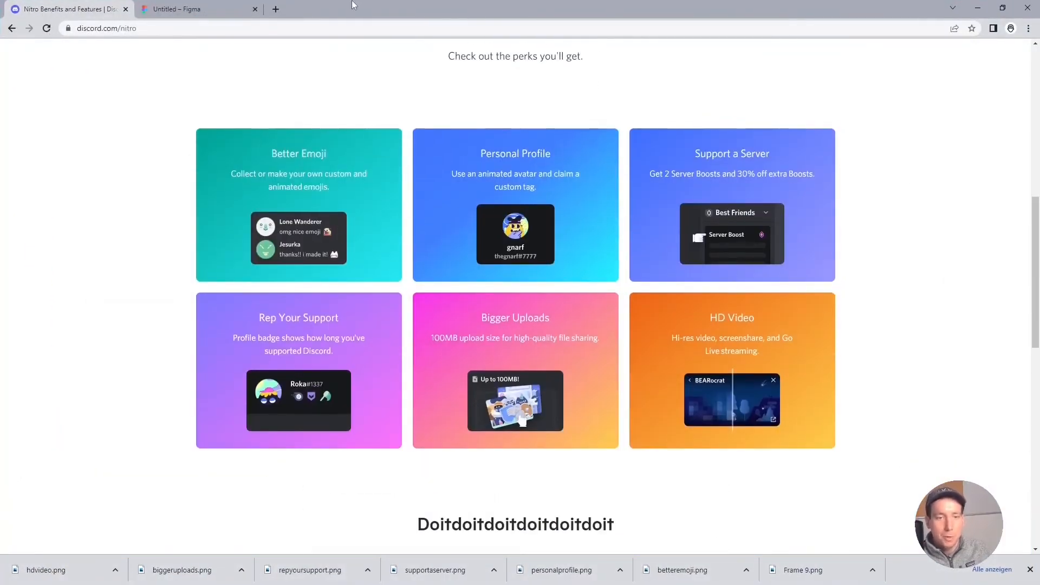
click(244, 8)
drag(278, 216, 823, 490)
click(825, 492)
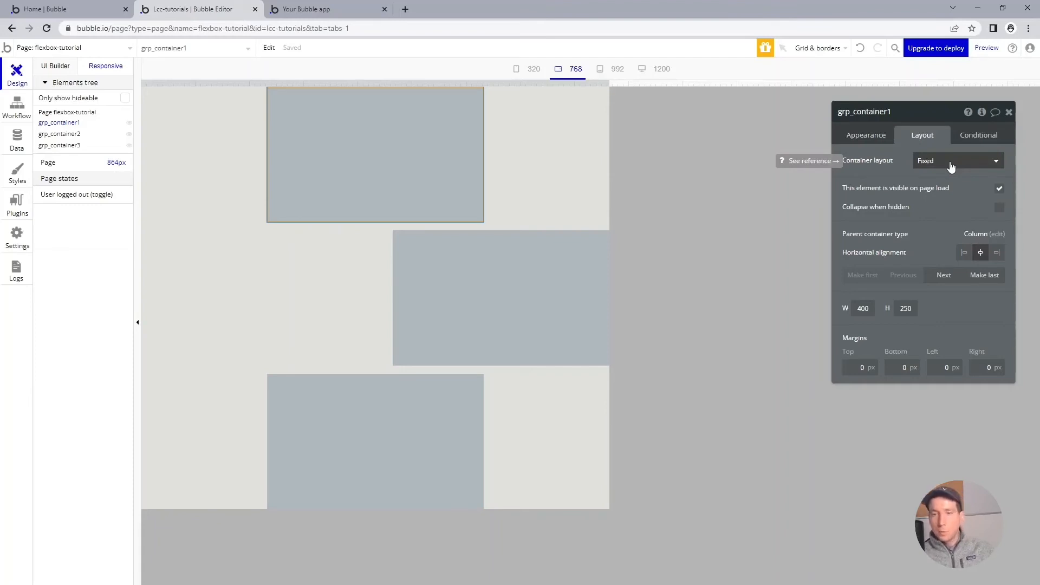
Step: In the Bubble editor, set grp_container1's container layout to Column, turn off its fixed width and set the min width to 0 px
click(865, 308)
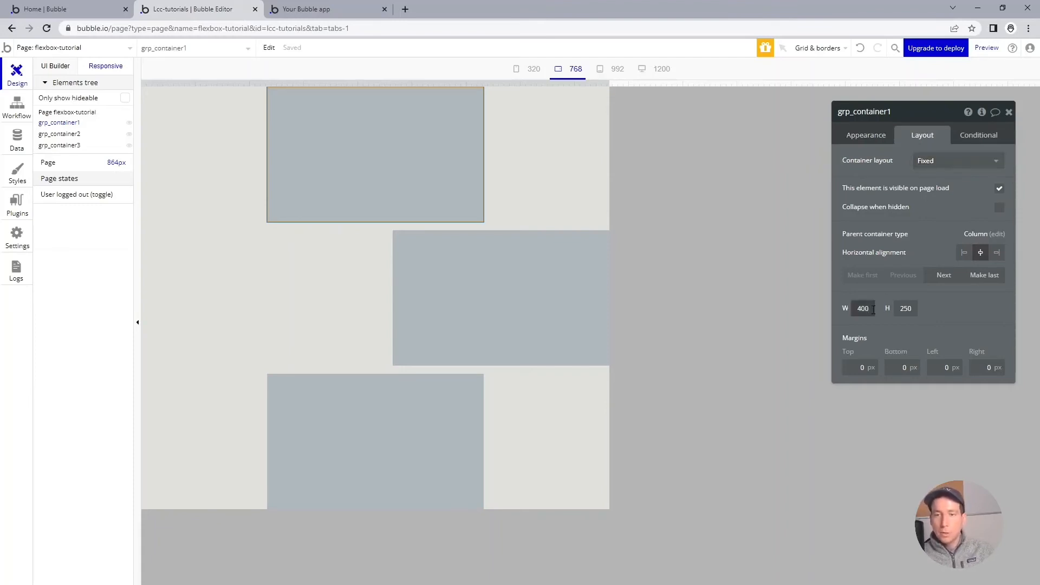
click(969, 161)
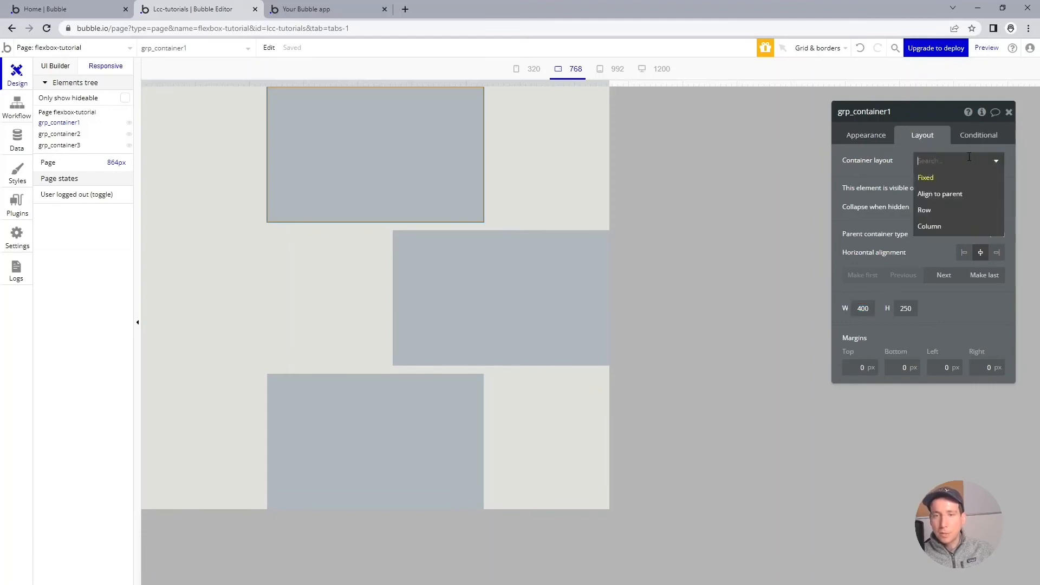
click(950, 226)
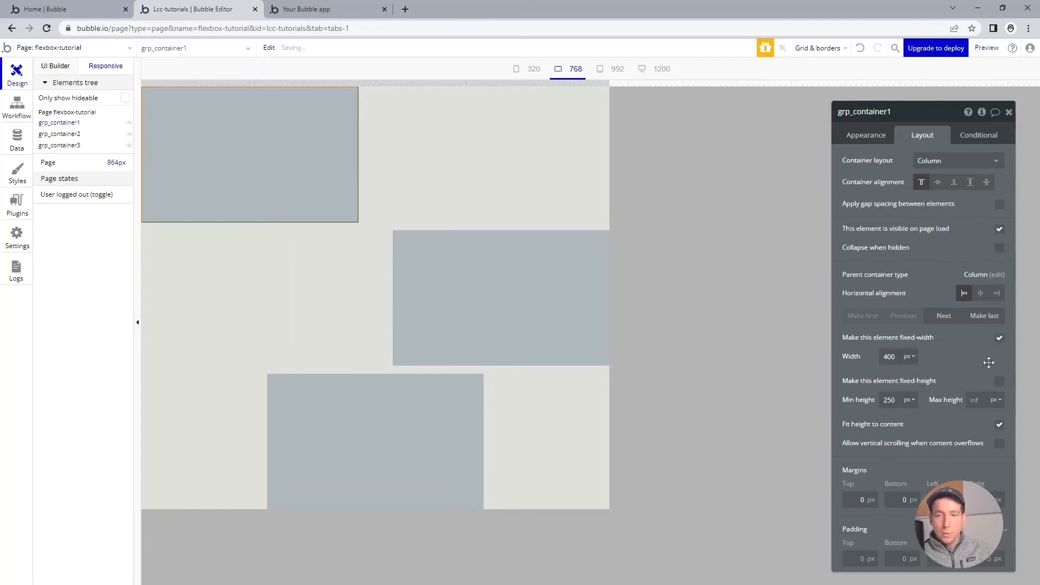
click(998, 339)
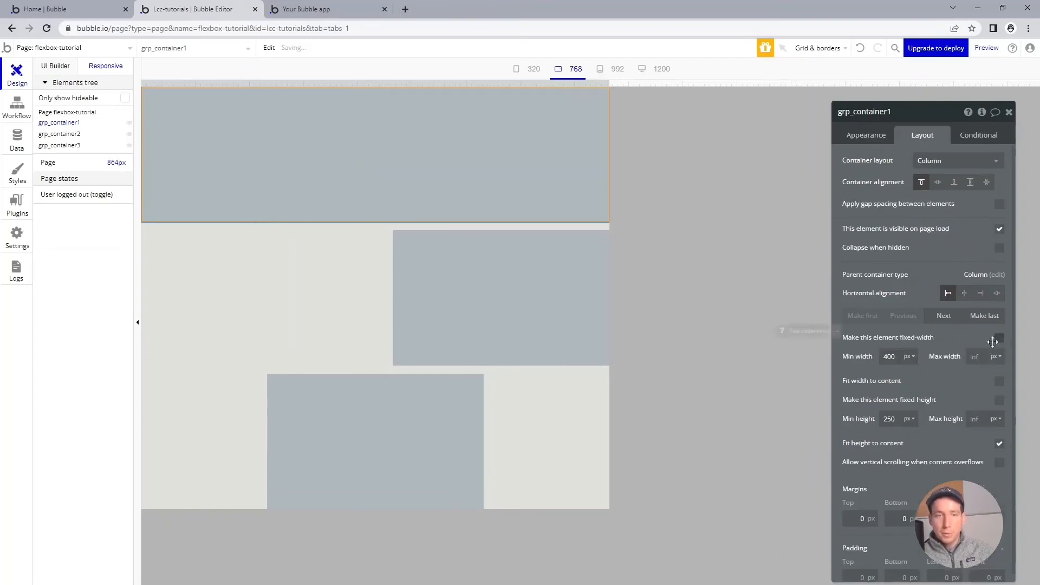
click(894, 356)
double_click(893, 356)
text(0)
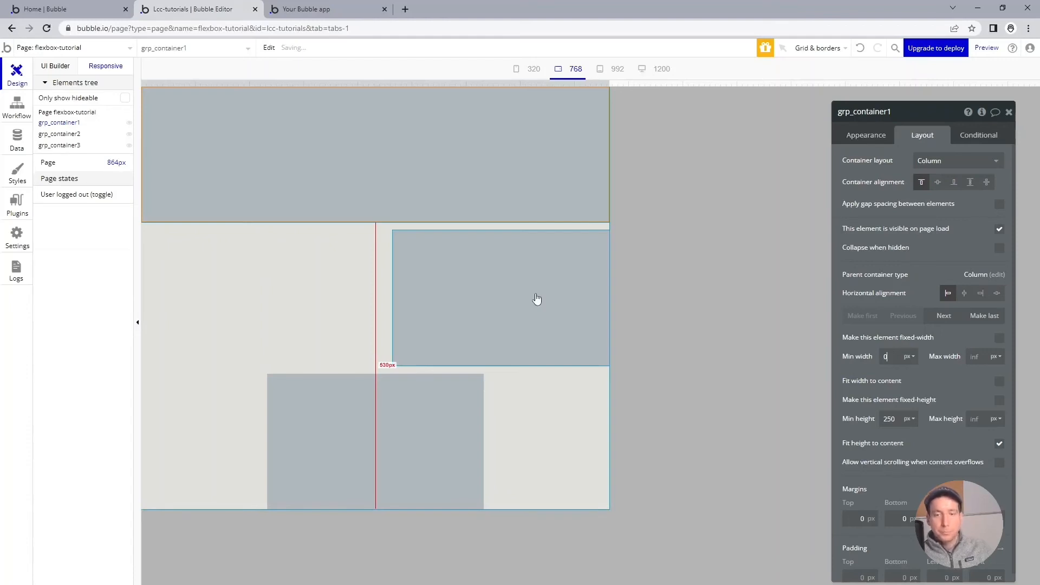
Step: Set grp_container2's container layout to Row, turn off its fixed width and set the min width to 0 px
click(536, 299)
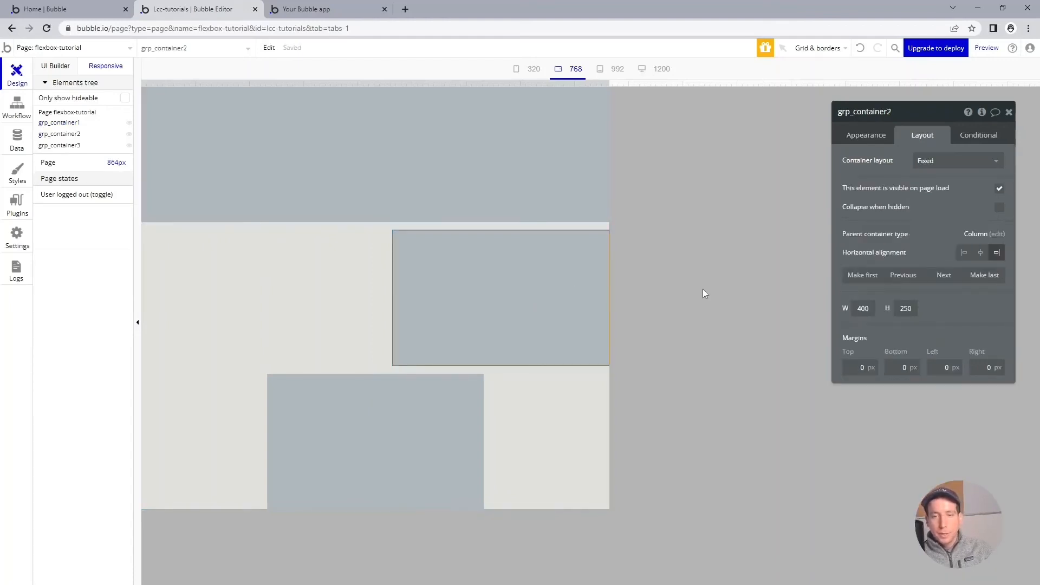
click(948, 163)
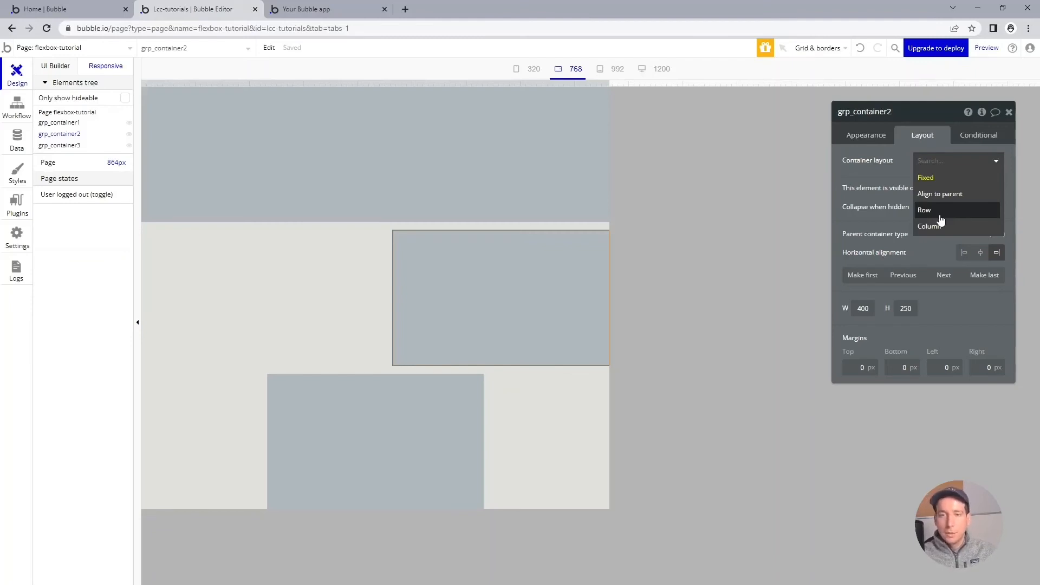
click(941, 217)
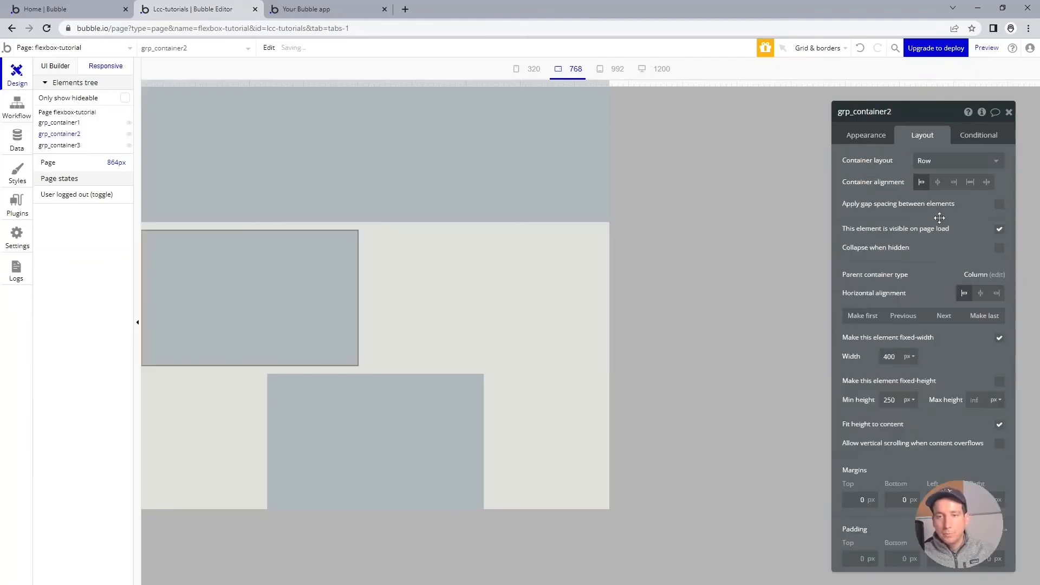
click(998, 340)
click(889, 356)
double_click(889, 356)
text(0)
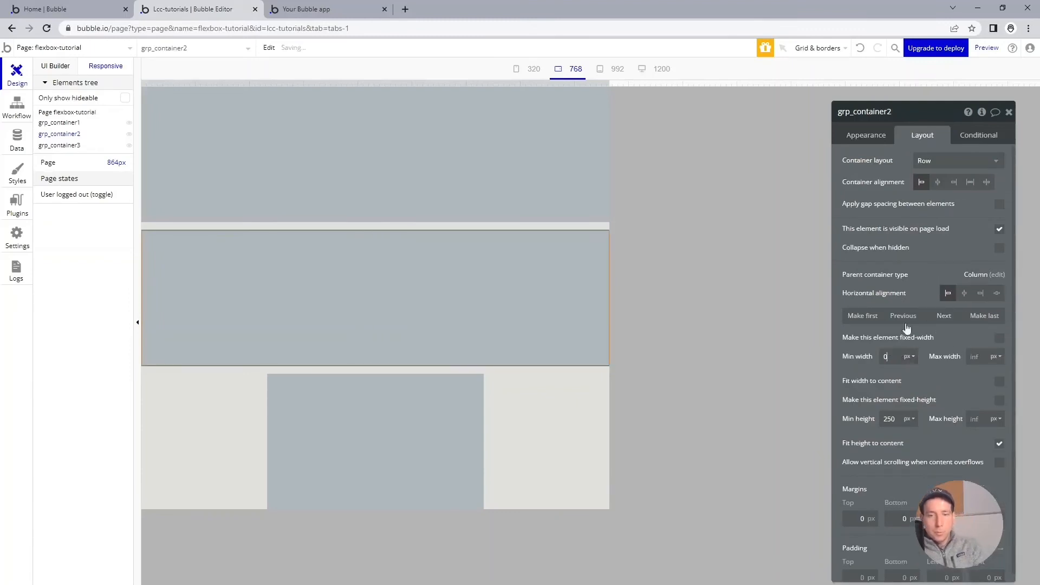
Step: Give grp_container3 a Column layout without fixed width and a min width of 0 px, and check the page at about 1060 and 813 px
click(481, 407)
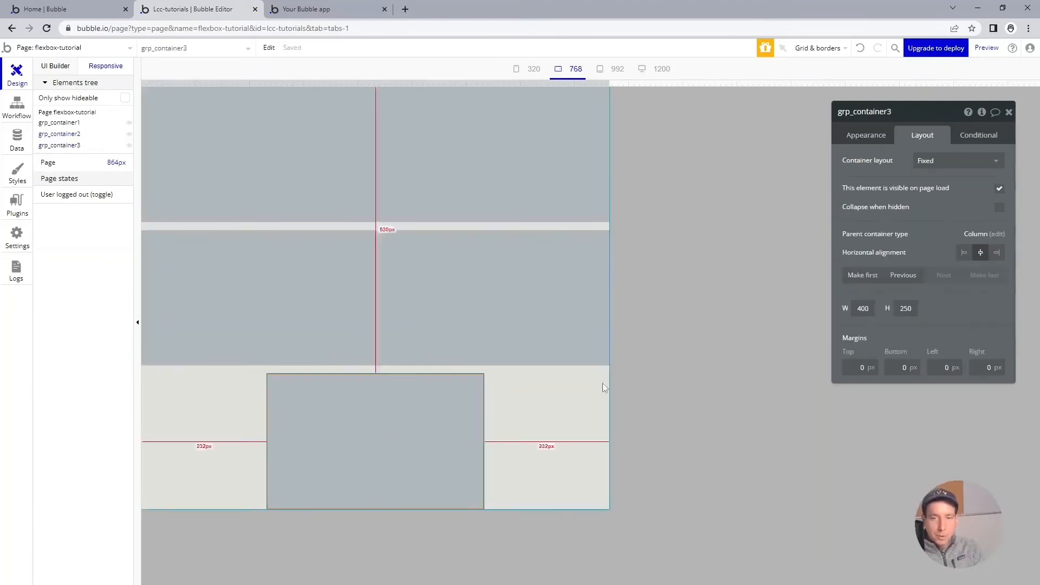
click(956, 161)
click(957, 225)
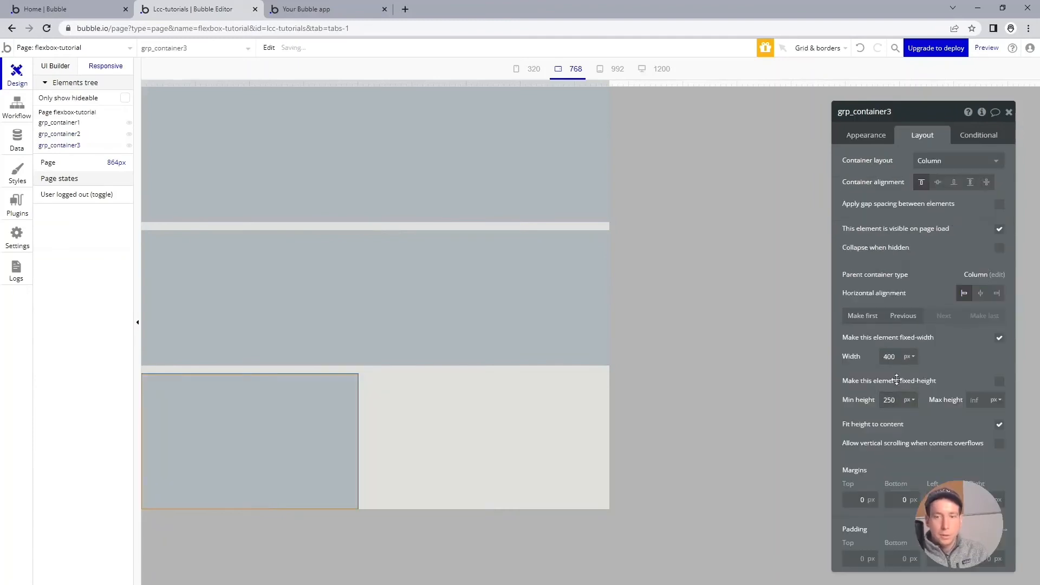
click(999, 337)
double_click(889, 356)
text(0)
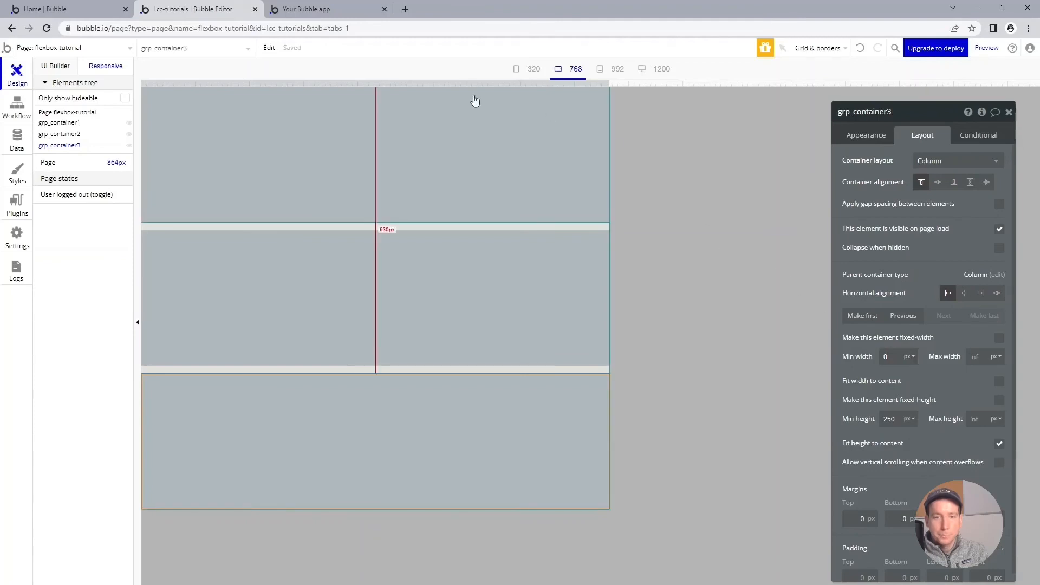
drag(610, 85, 715, 99)
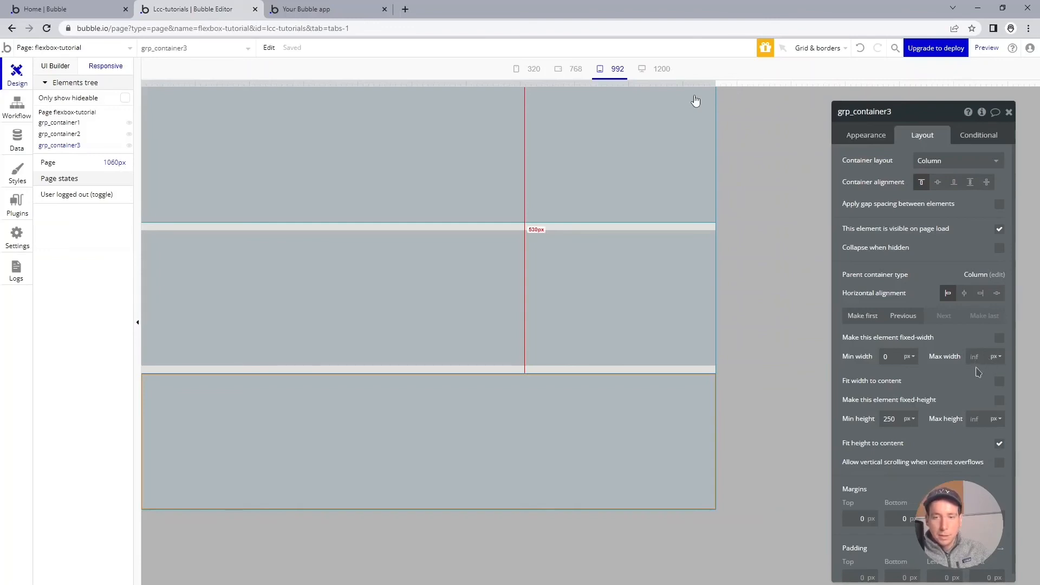
drag(694, 98, 588, 96)
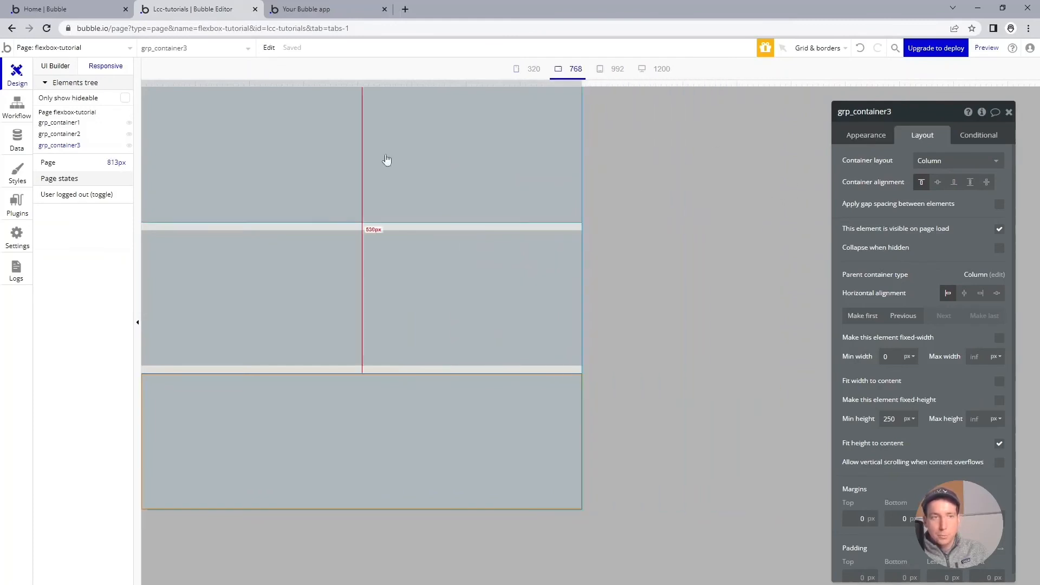
Step: Add a new group between grp_container1 and grp_container2 in the UI Builder and name it grp_page-wrapper
click(56, 66)
click(222, 327)
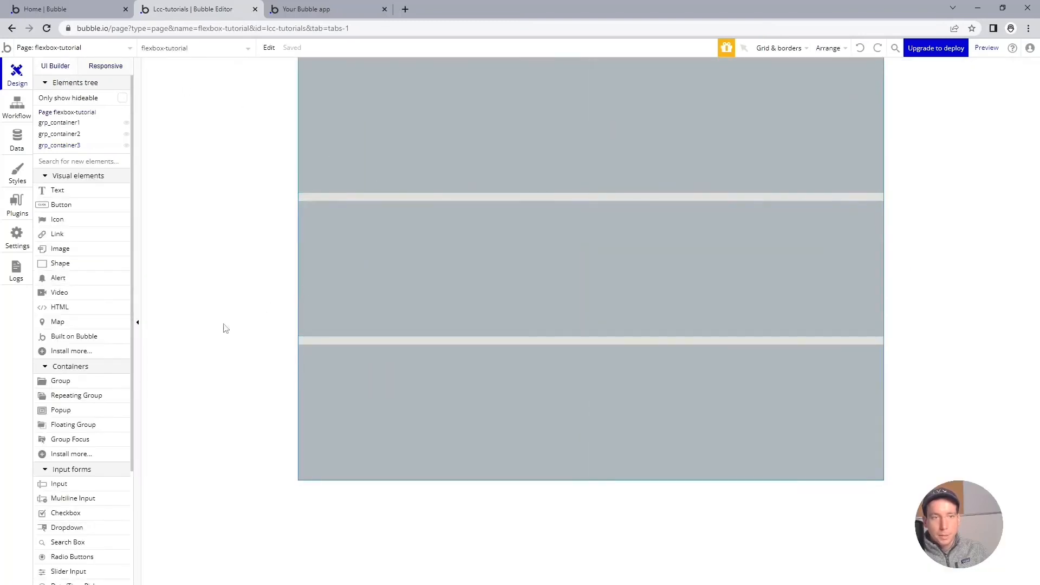
click(68, 386)
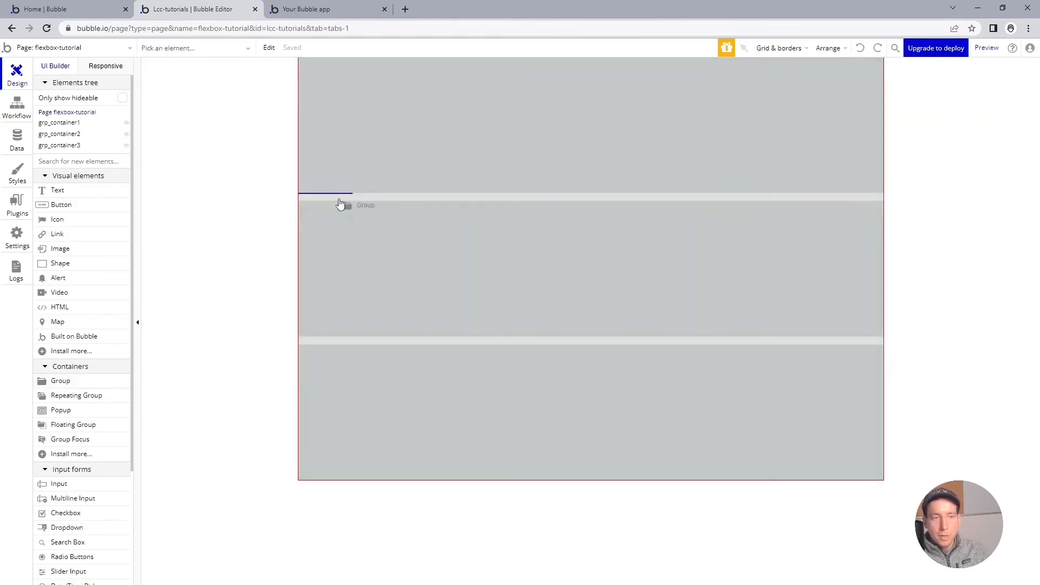
click(343, 204)
click(919, 97)
text(grp_)
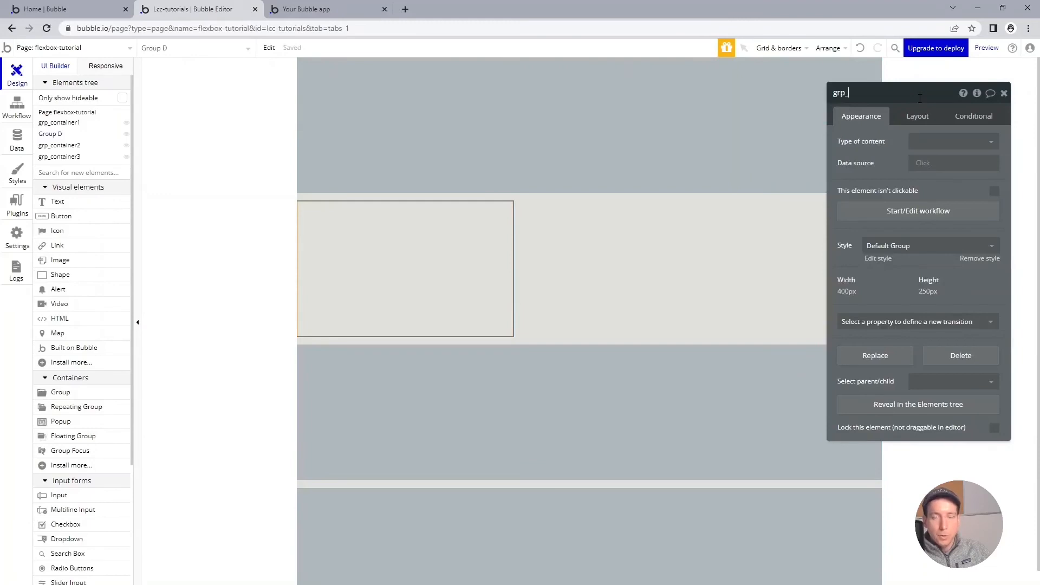
text(page-wrapper)
key(Return)
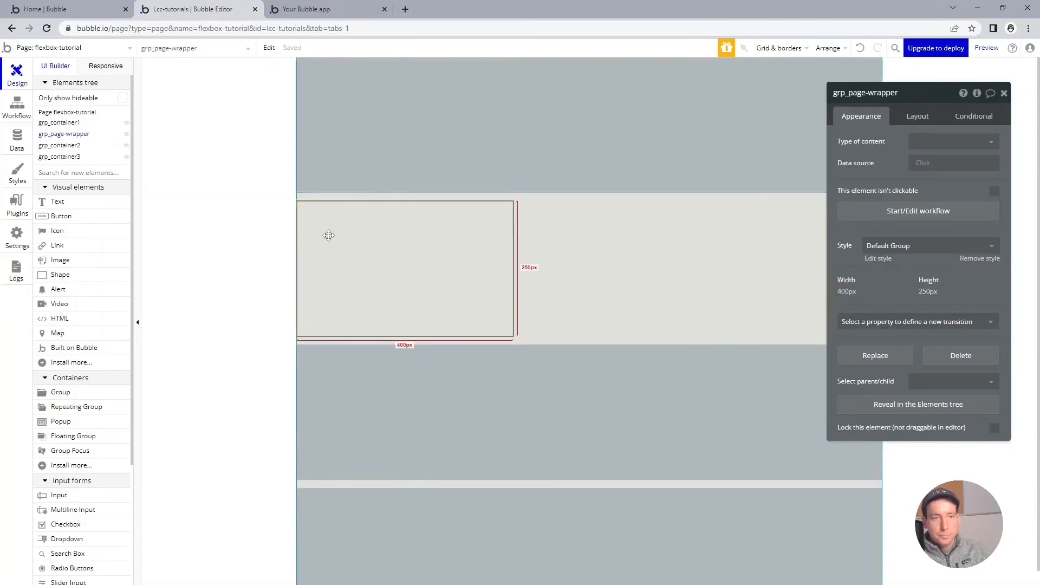
Step: Nest grp_container1, grp_container2 and grp_container3 inside grp_page-wrapper
drag(62, 126, 88, 147)
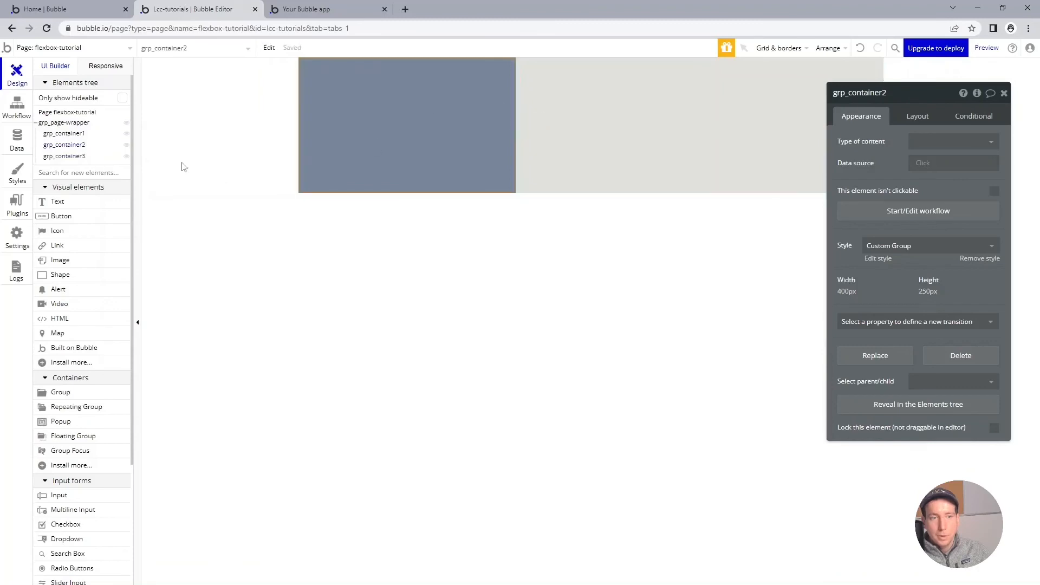
click(73, 124)
click(76, 134)
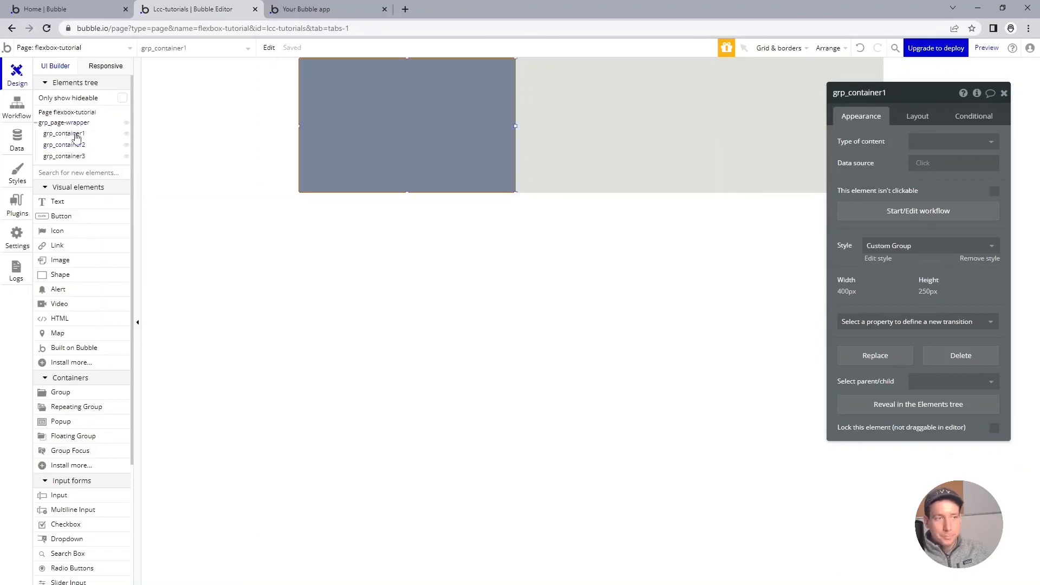
Step: Set grp_page-wrapper's container layout to Column and apply gap spacing with a row gap of 15 px
click(78, 124)
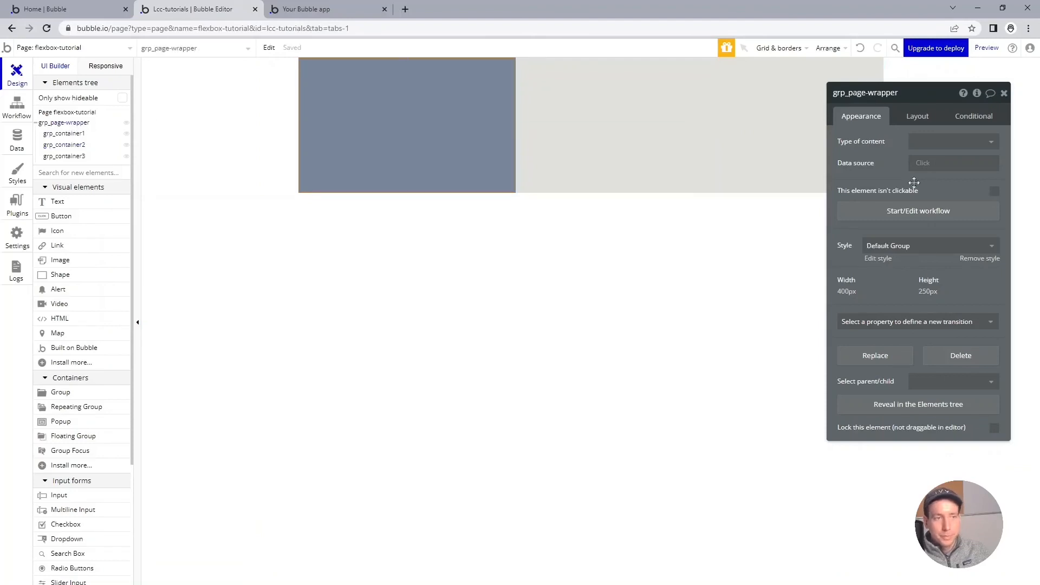
click(916, 119)
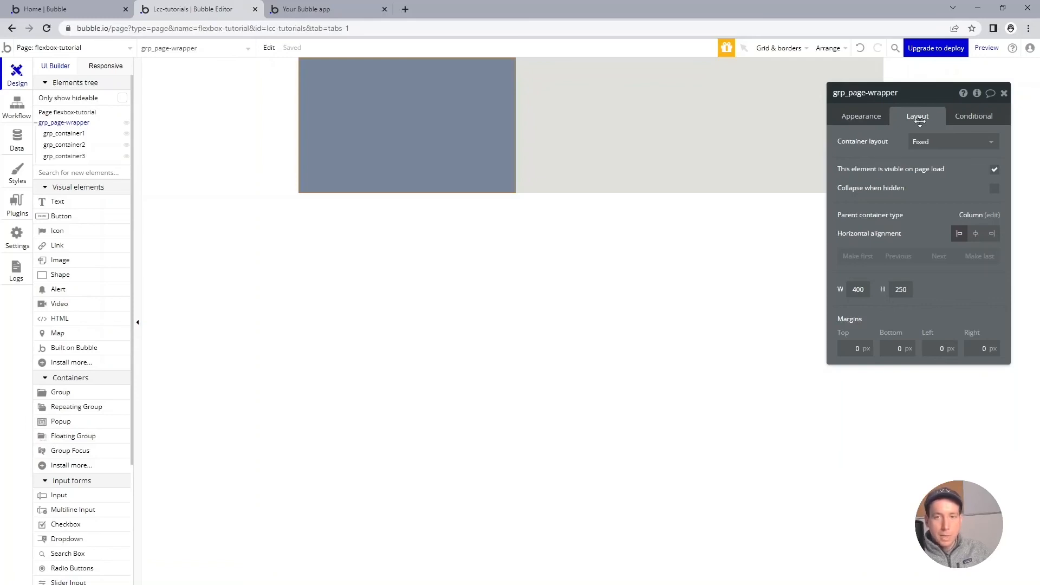
click(926, 141)
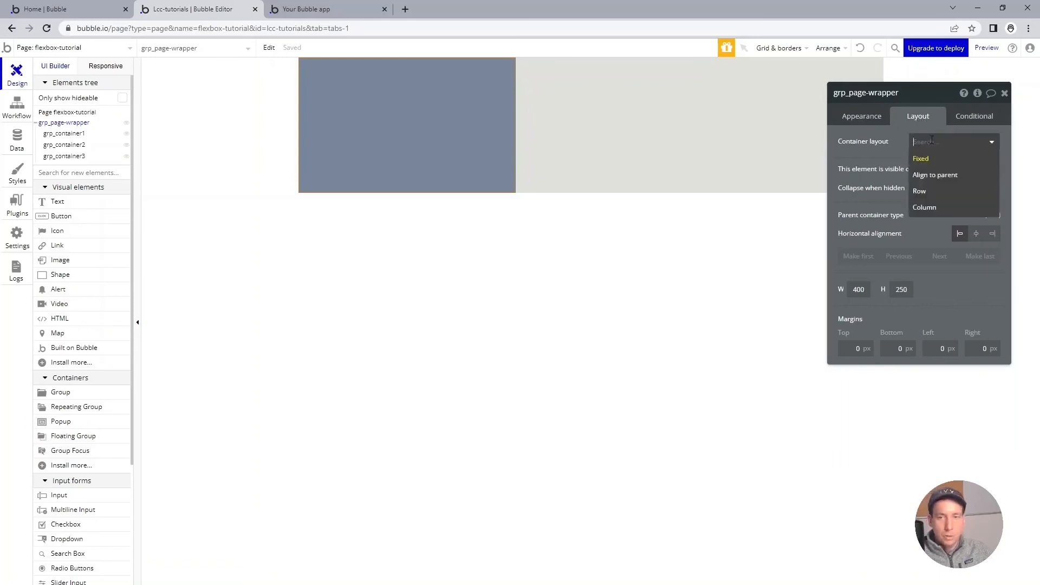
click(943, 208)
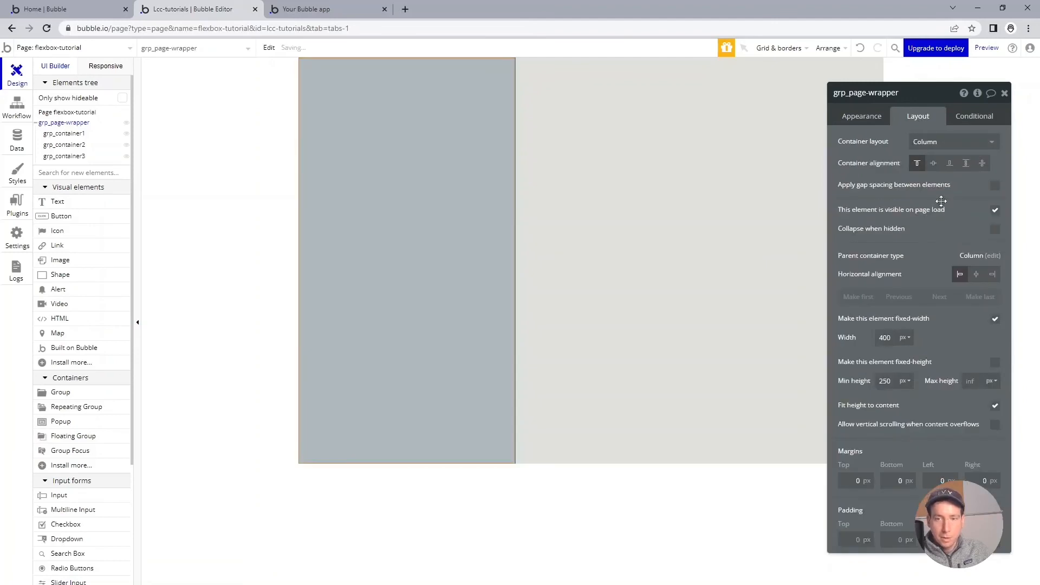
click(995, 185)
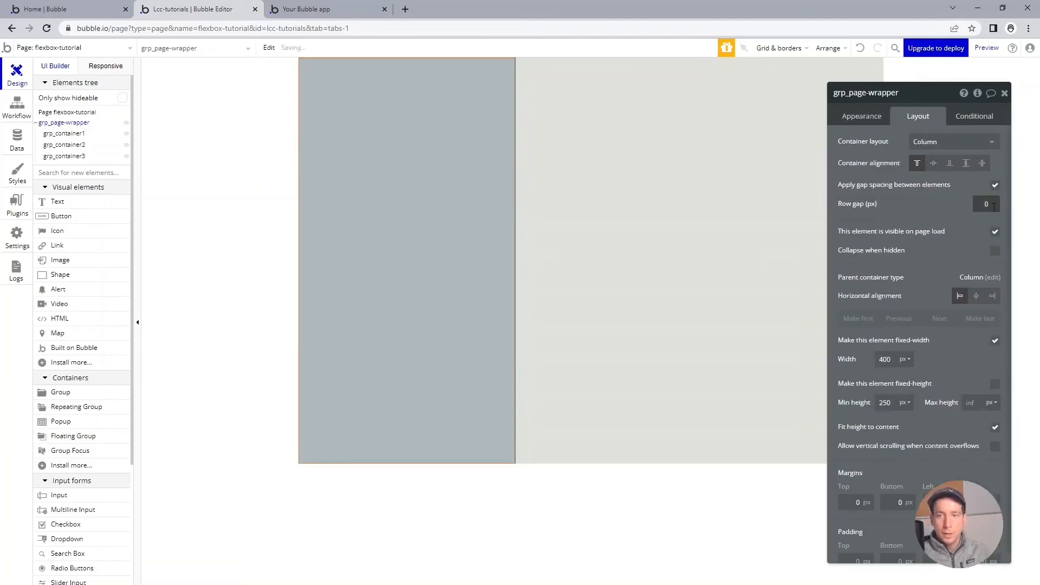
text(15)
key(Tab)
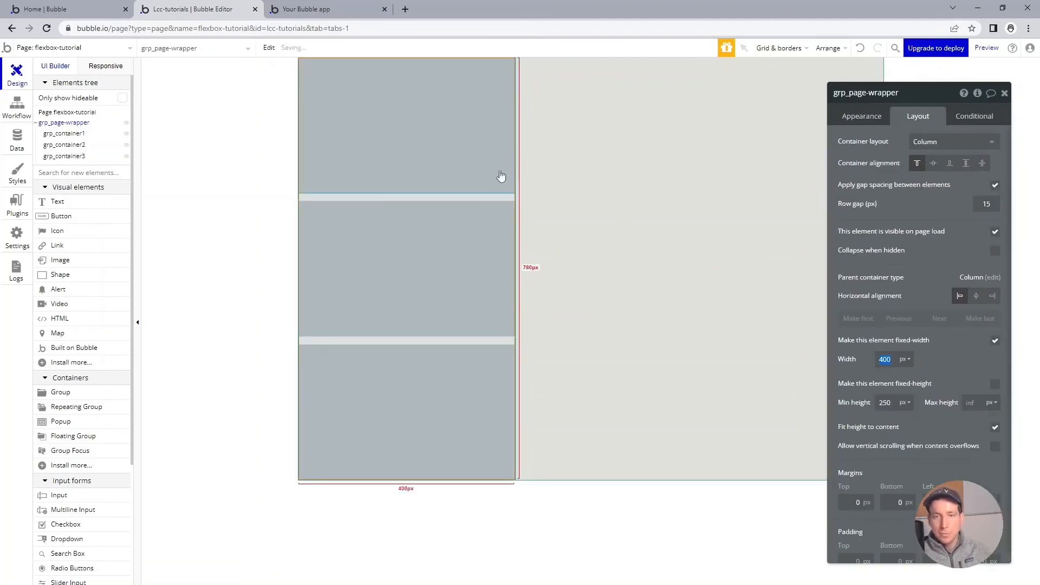
Step: Apply the Custom Group style to grp_page-wrapper
click(556, 155)
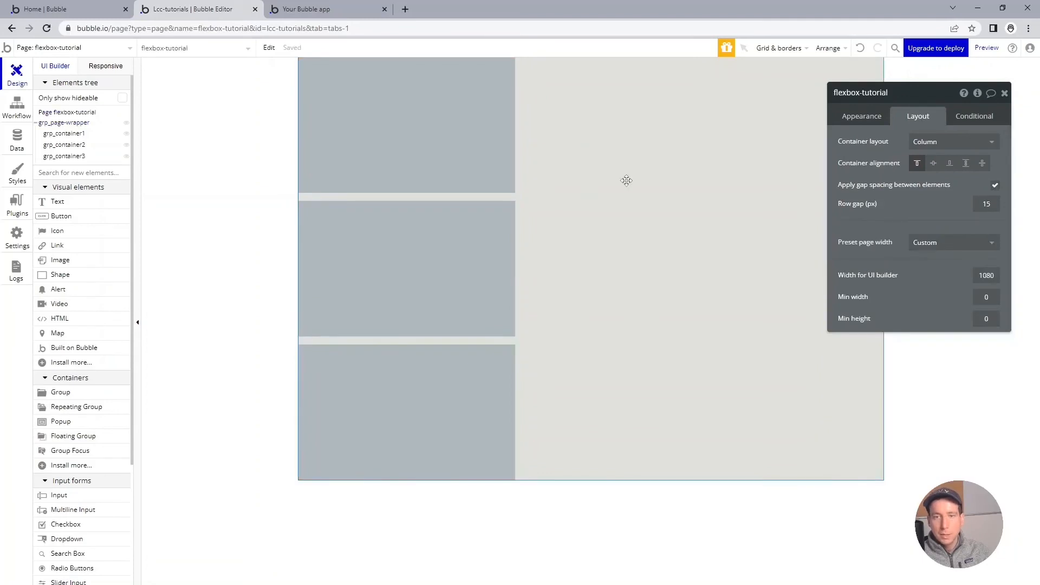
click(510, 201)
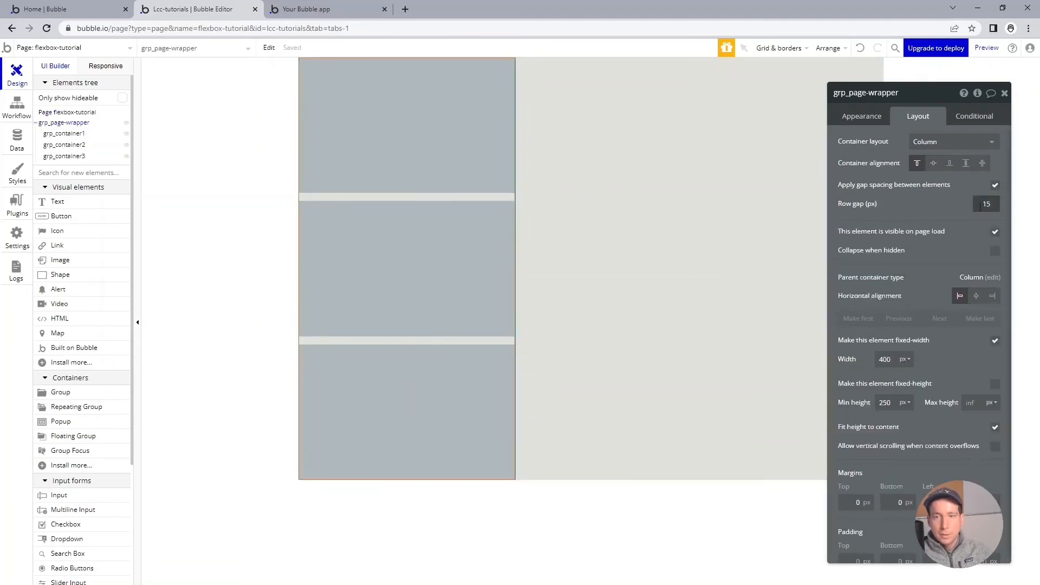
click(862, 117)
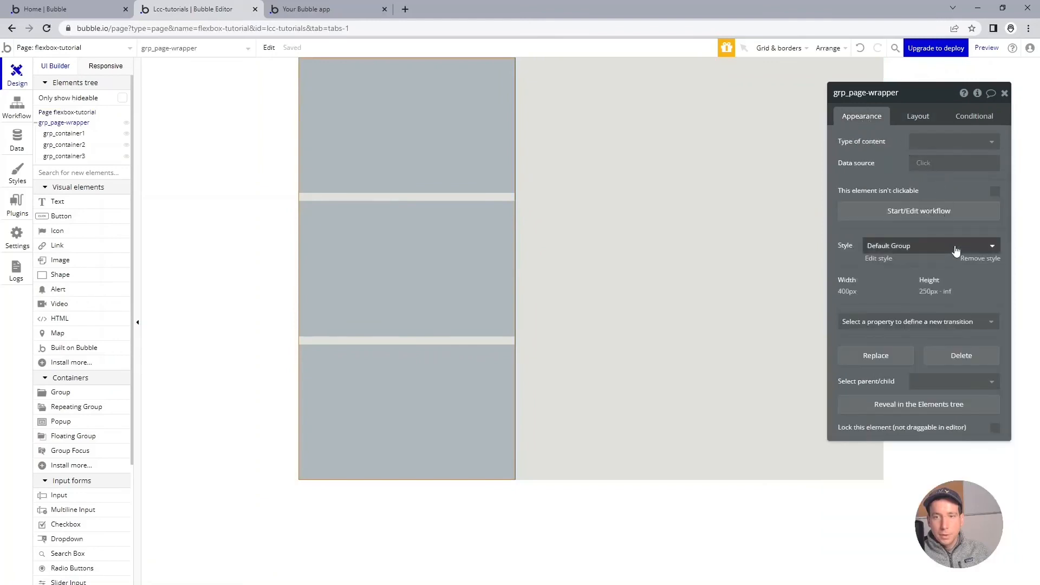
click(952, 247)
click(939, 284)
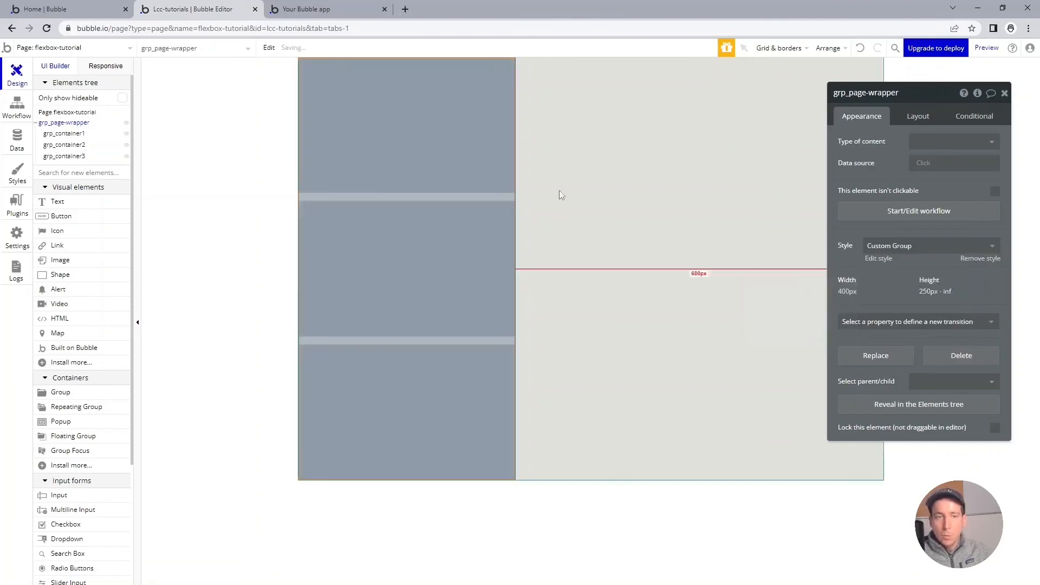
click(592, 173)
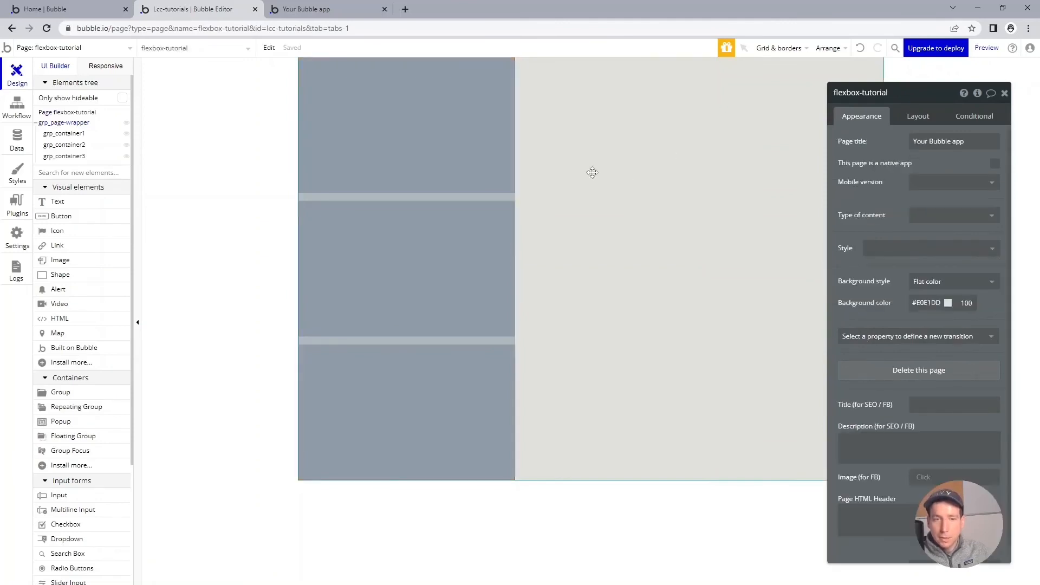
Step: Remove the fixed width from grp_page-wrapper and check it in the responsive view at page widths of about 1146 and 804 px
click(504, 196)
drag(907, 96, 853, 92)
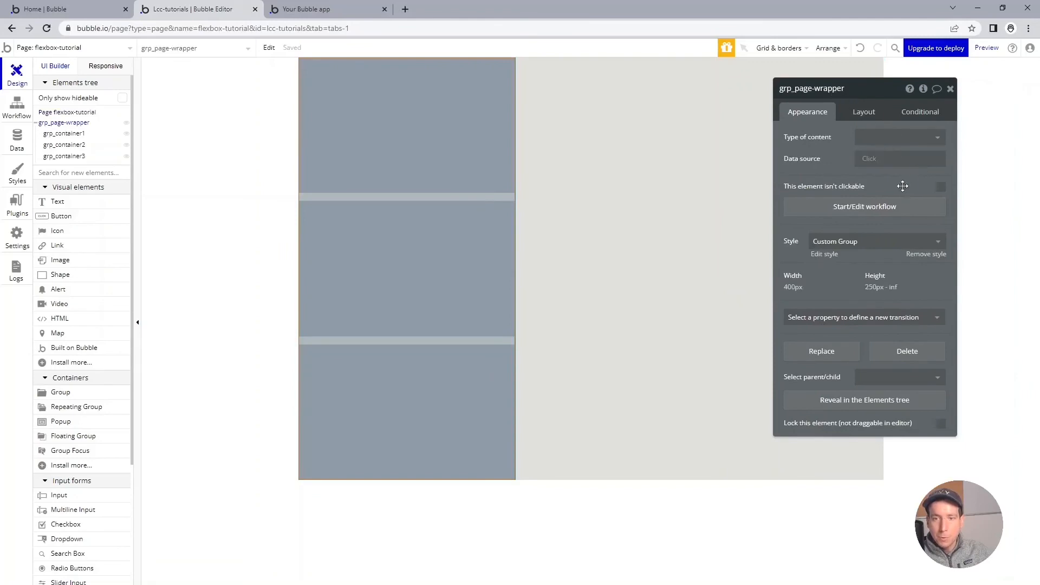
click(865, 111)
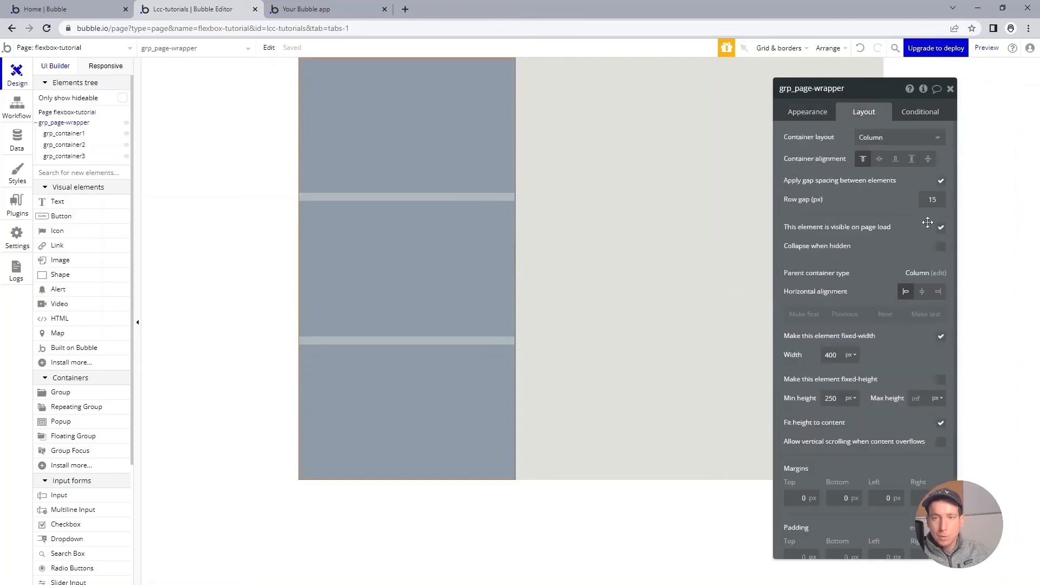
click(942, 339)
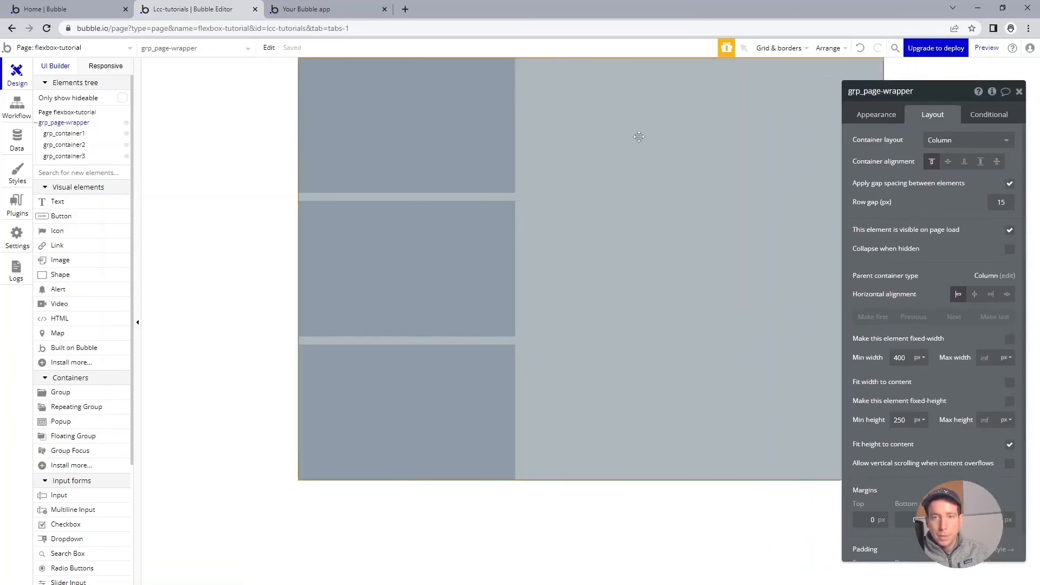
click(106, 65)
drag(725, 81, 686, 78)
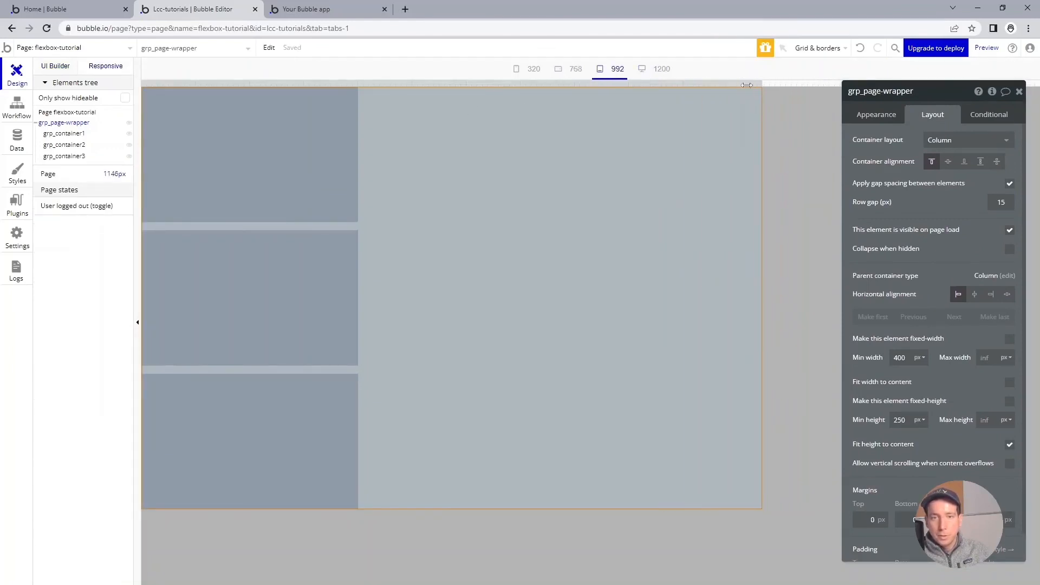
drag(760, 81, 578, 111)
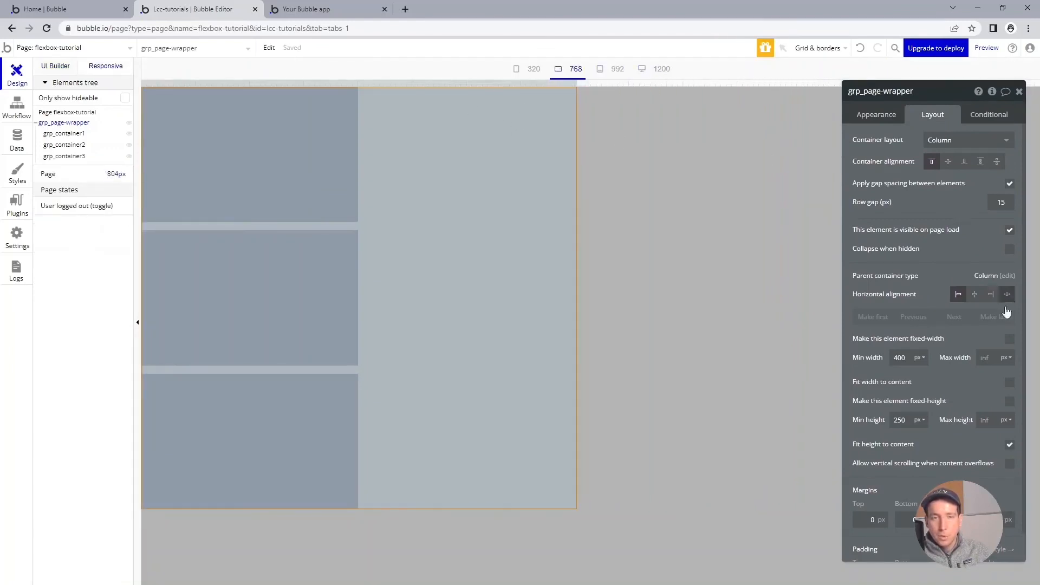
Step: Set grp_page-wrapper's min width to 0 px and max width to 1000 px
double_click(895, 358)
text(0)
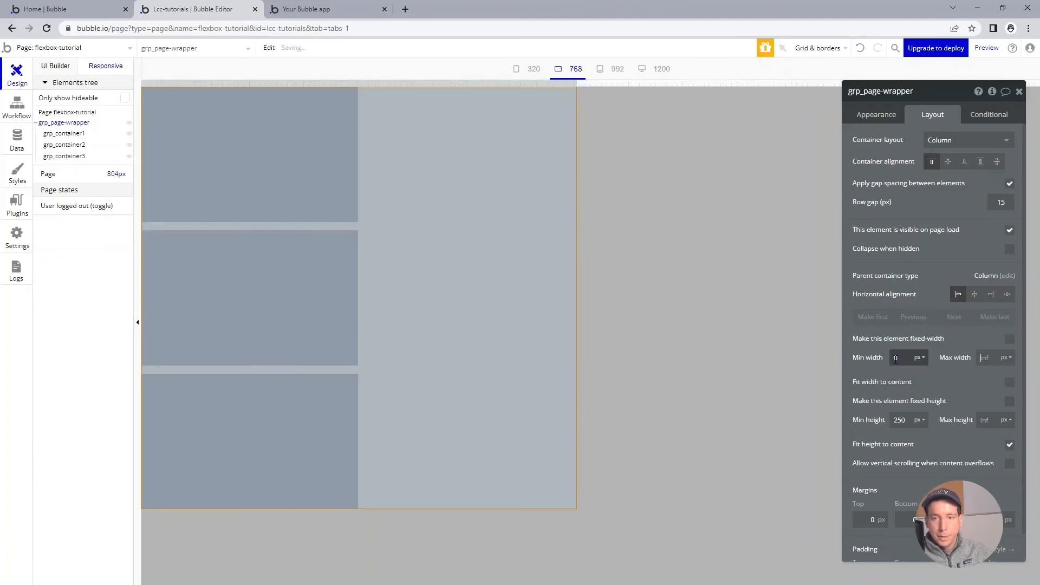
key(Tab)
text(1000)
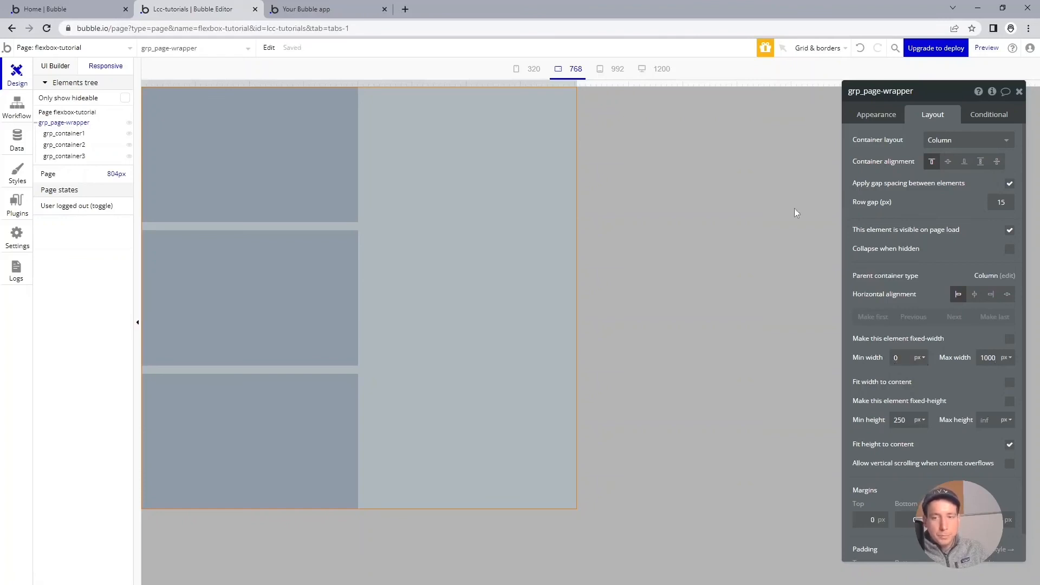
Step: Widen the responsive view to about 1217 px and center grp_page-wrapper horizontally on the page
drag(578, 81, 787, 83)
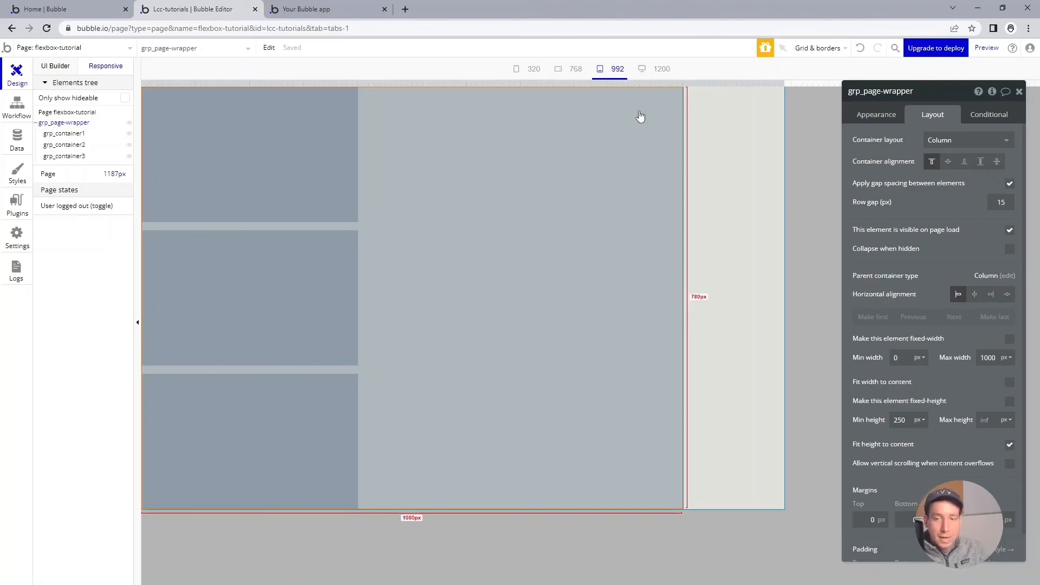
mouse_move(785, 83)
mouse_down()
mouse_move(841, 83)
mouse_move(760, 81)
mouse_move(800, 82)
mouse_up()
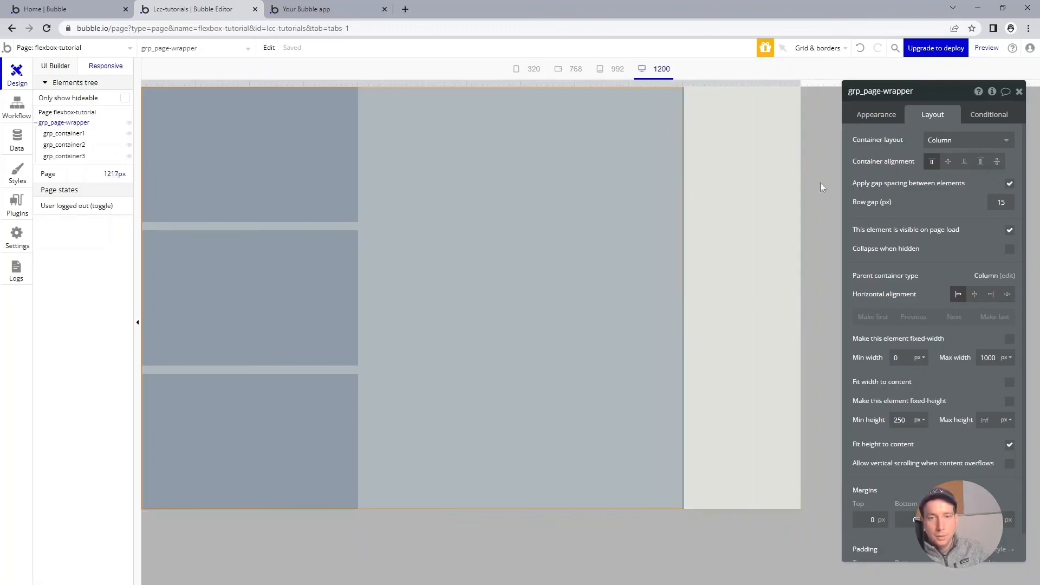
click(974, 295)
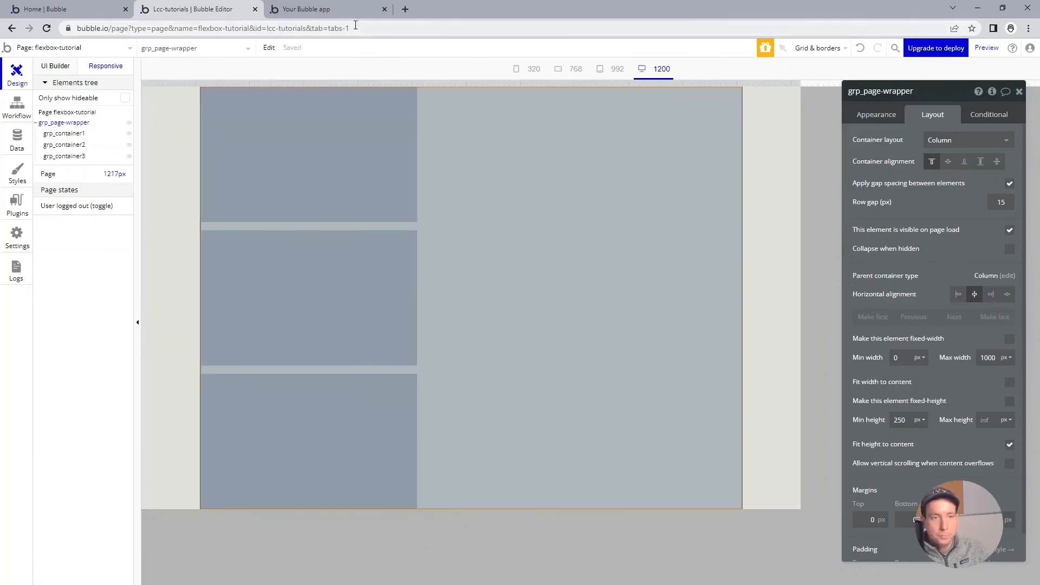
Step: Rename grp_container1 to grp_header and replace its fixed width with a min width of 0 px
click(396, 132)
click(868, 92)
drag(863, 92, 912, 91)
text(header)
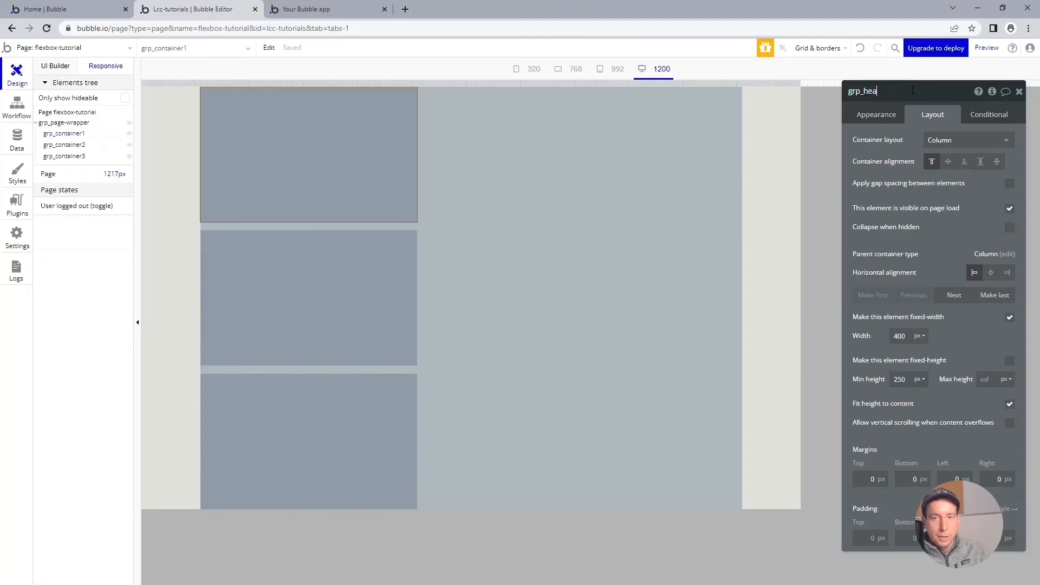
key(Return)
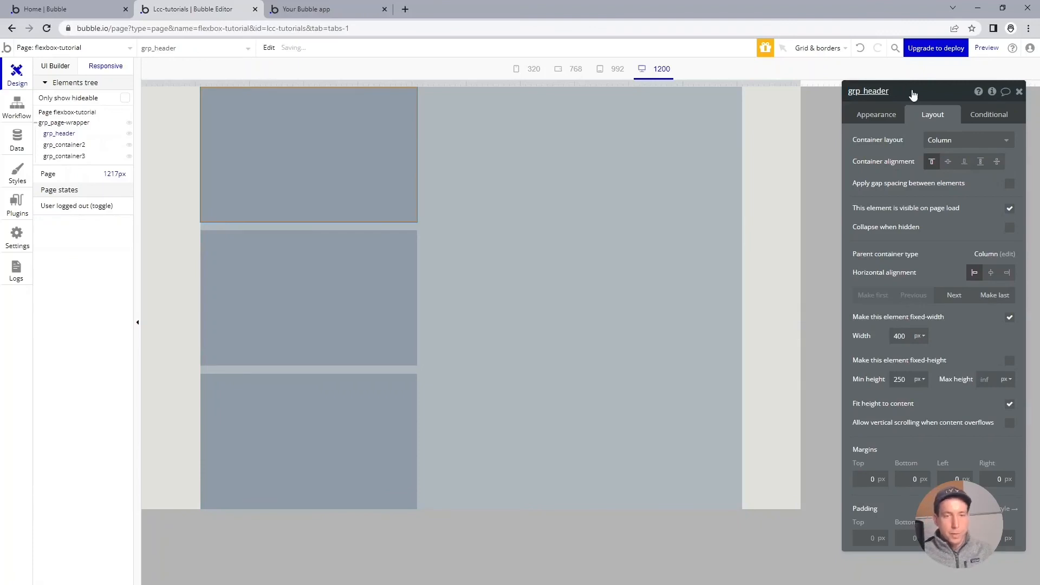
click(1009, 316)
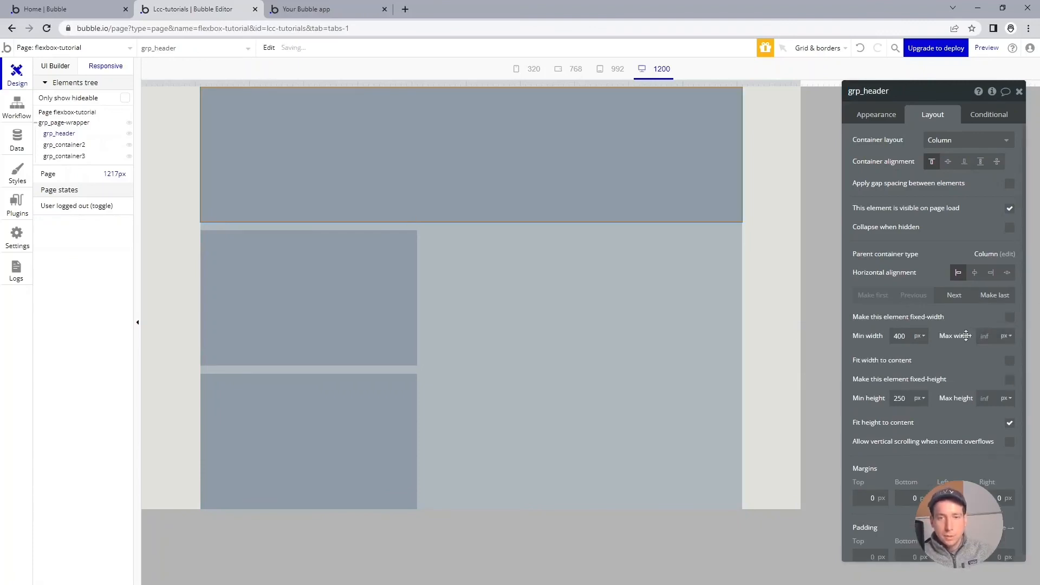
double_click(900, 335)
text(0)
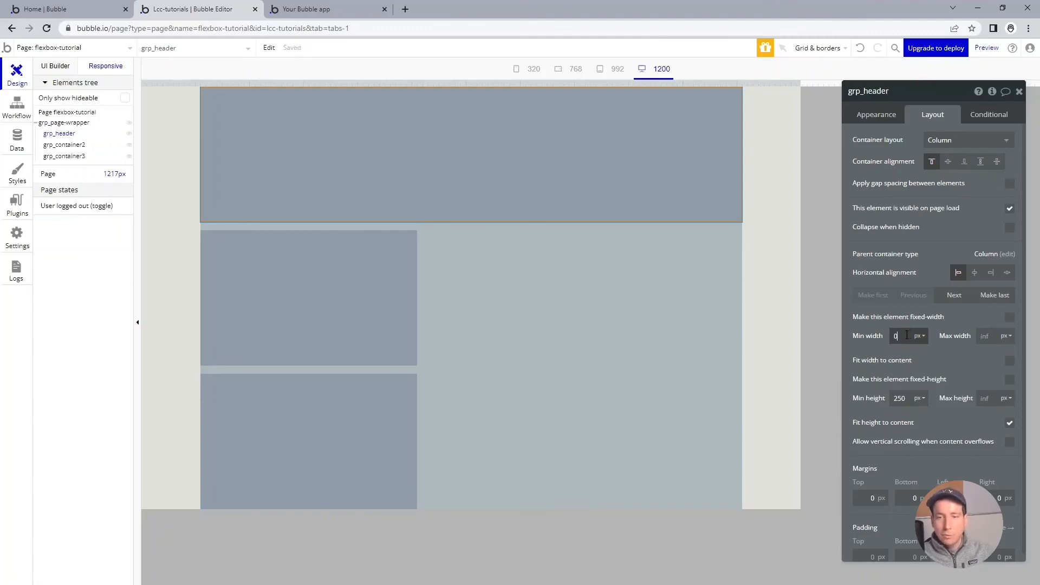
Step: Rename grp_container2 to grp_perks and replace its fixed width with a min width of 0 px
click(389, 310)
click(881, 92)
drag(867, 91, 911, 85)
key(BackSpace)
key(BackSpace)
text(perks)
key(Return)
click(1009, 317)
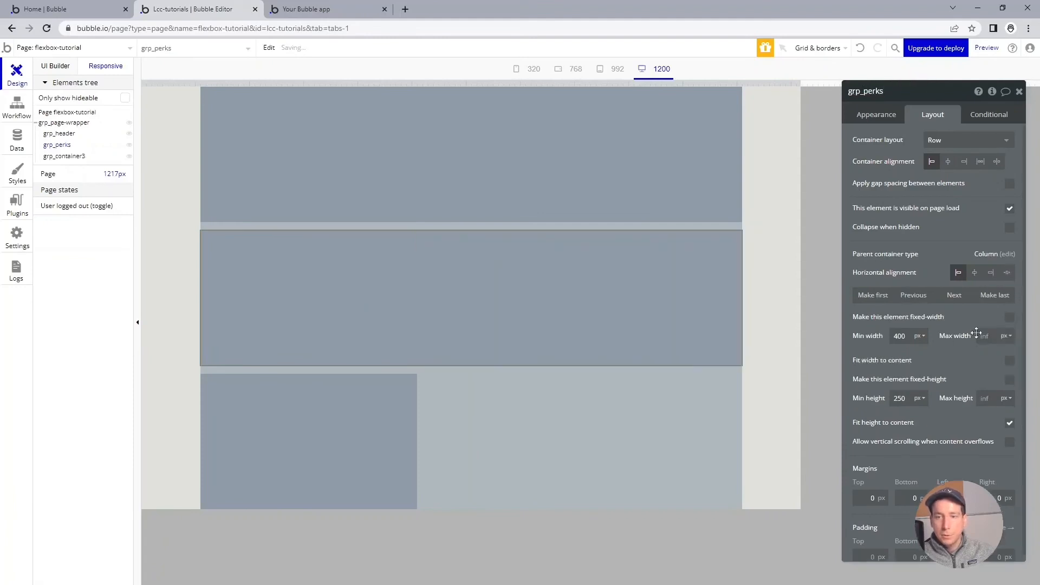
double_click(900, 335)
text(0)
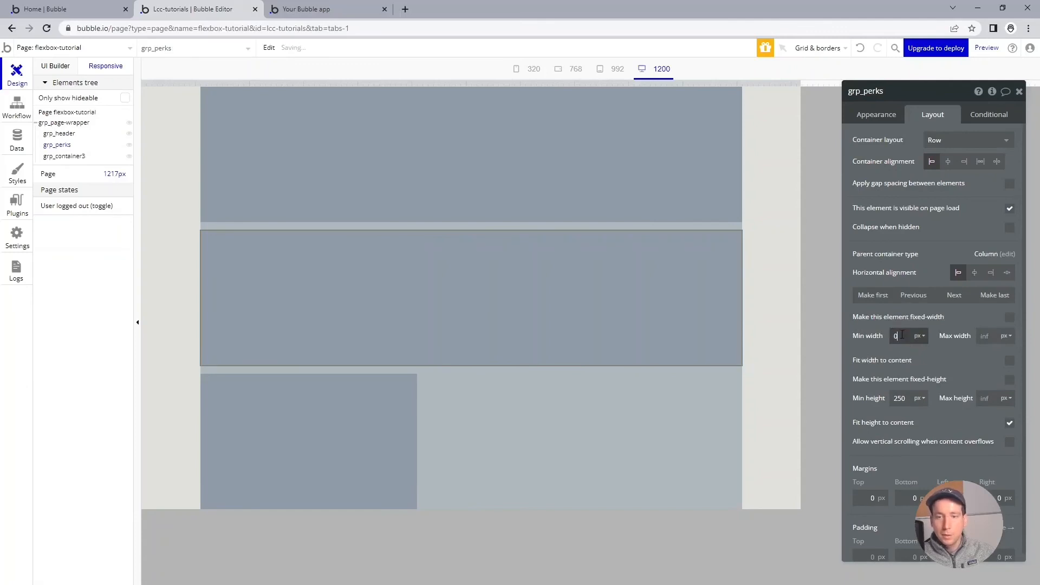
Step: Rename grp_container3 to grp_cta and replace its fixed width with a min width of zero
click(397, 406)
click(902, 91)
text(grp_cta)
key(Return)
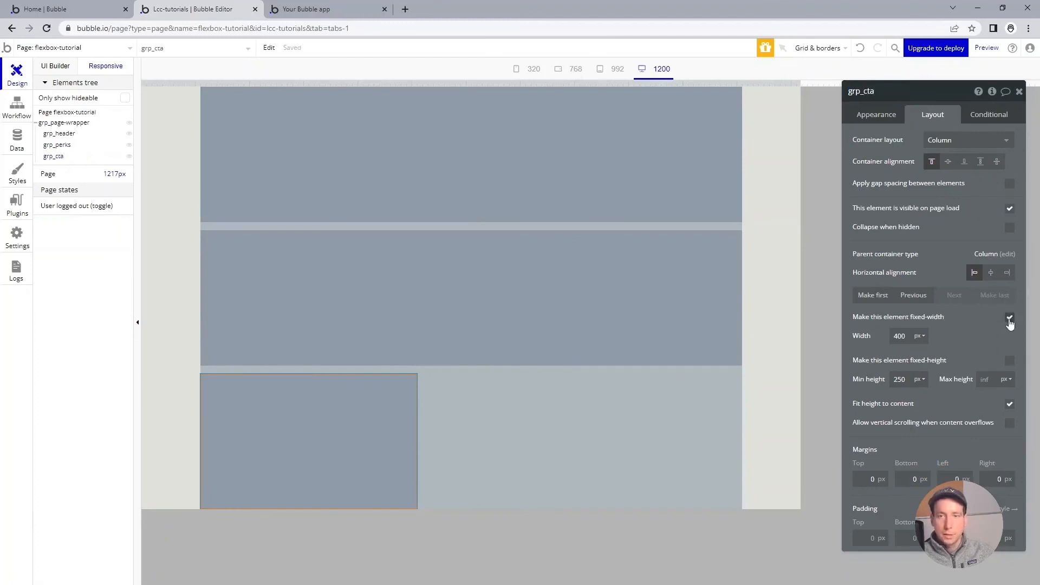
click(1009, 317)
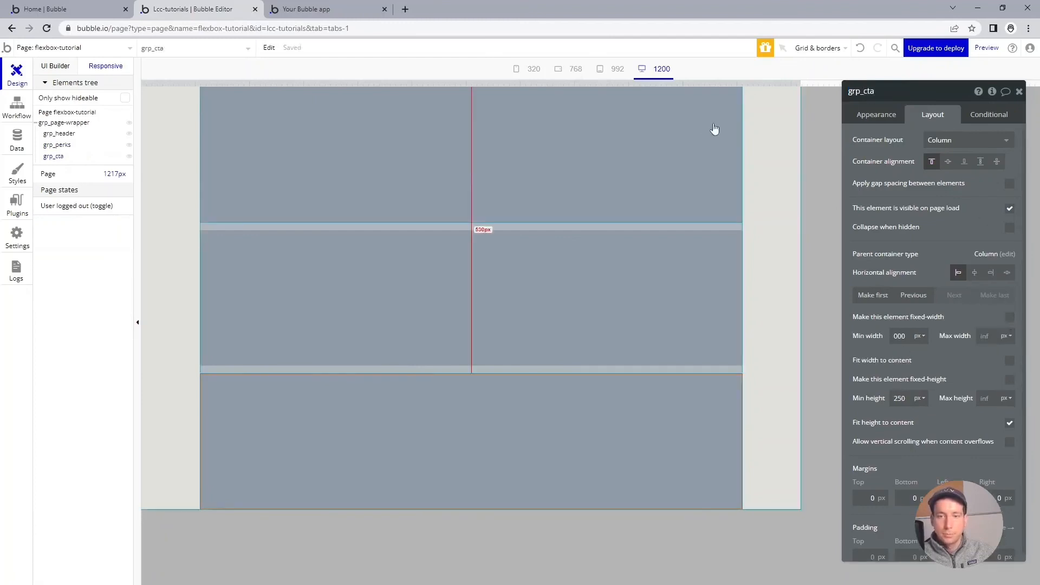
Step: Preview the page, check how the three sections respond to narrower and wider browser windows, and return to the Bubble editor
click(986, 48)
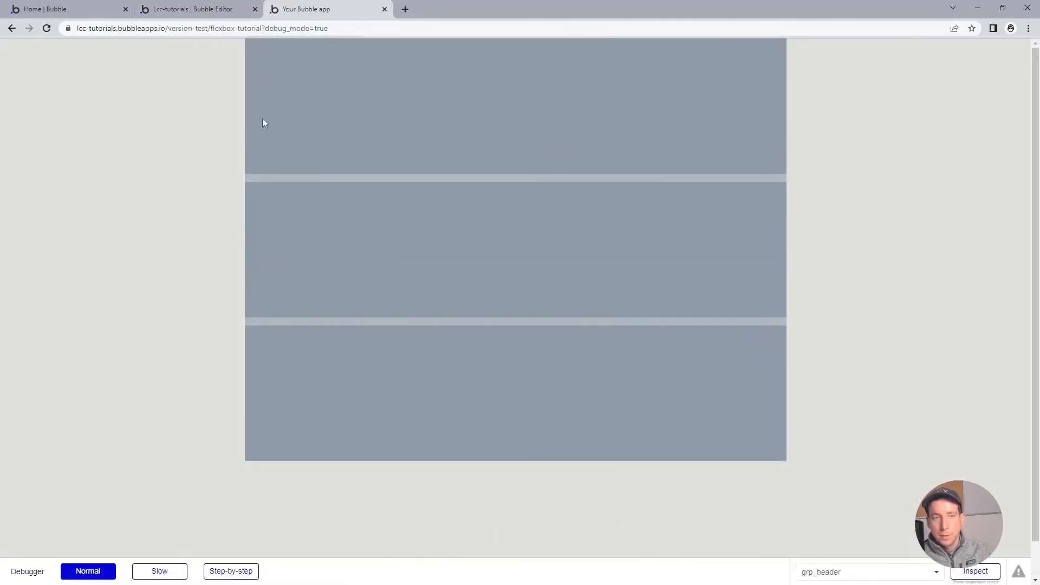
double_click(545, 4)
drag(698, 130, 865, 120)
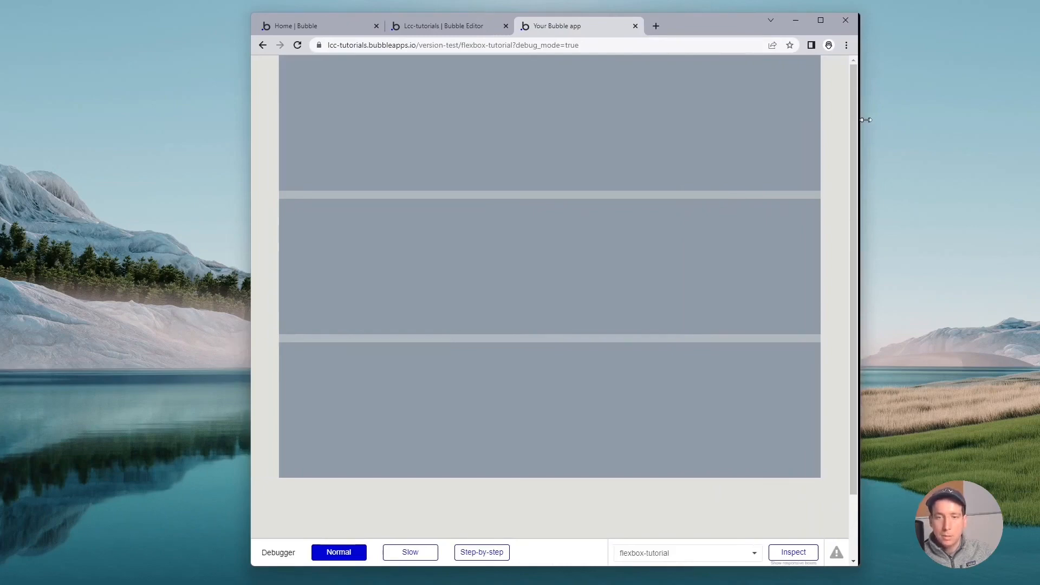
drag(865, 120, 589, 142)
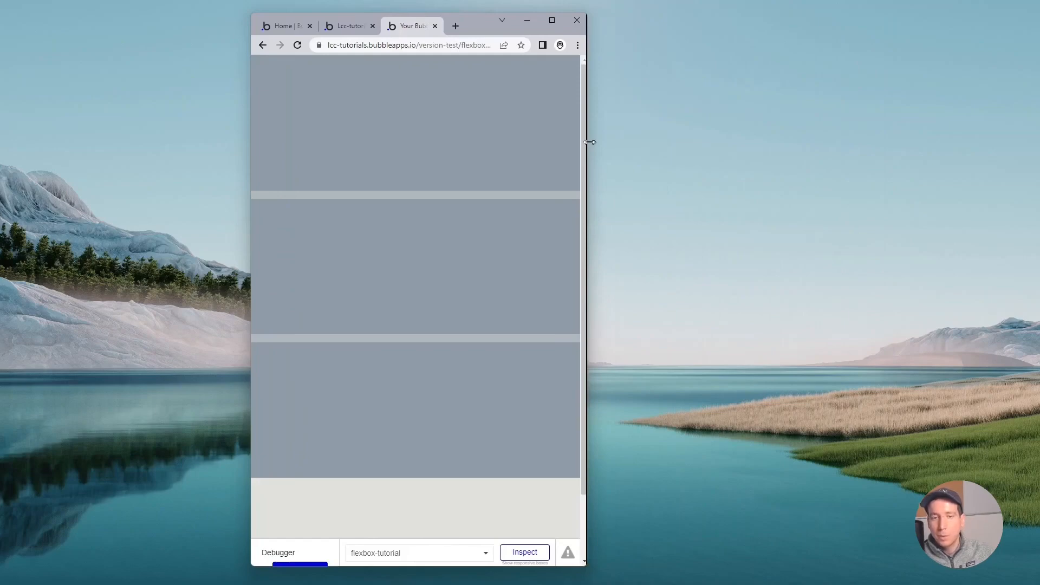
drag(590, 142, 951, 146)
click(914, 22)
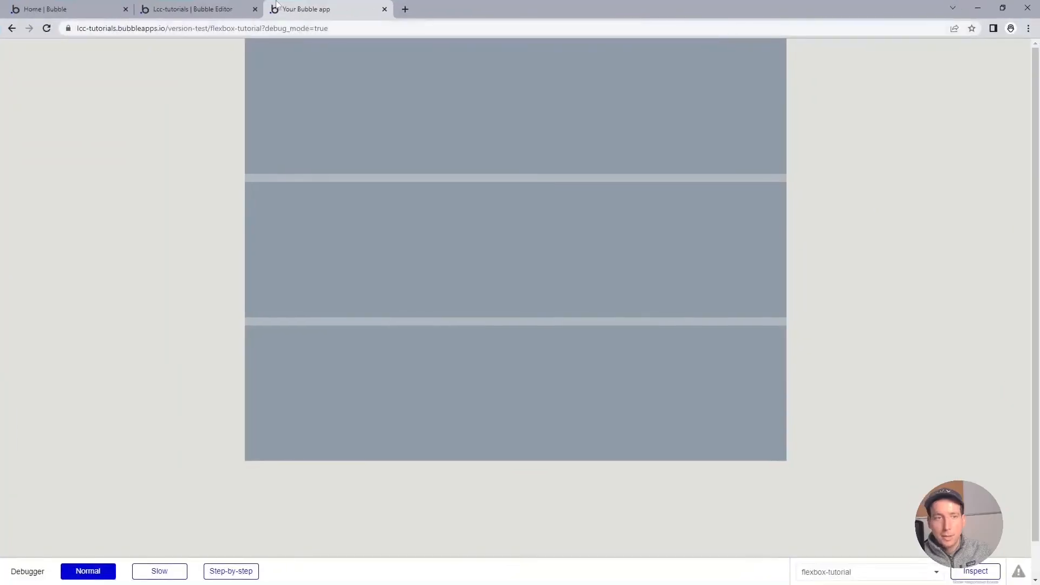
click(242, 6)
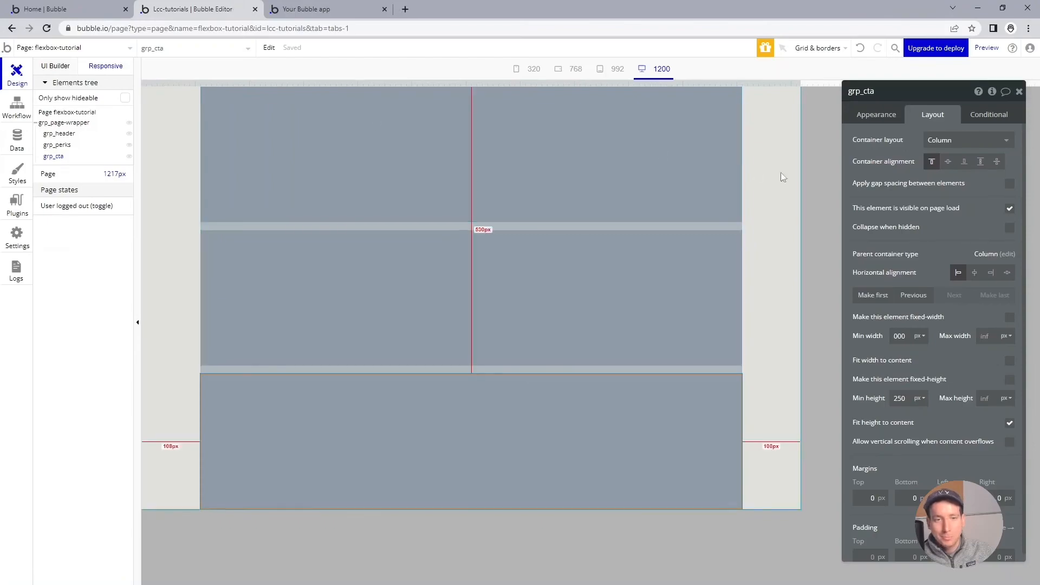